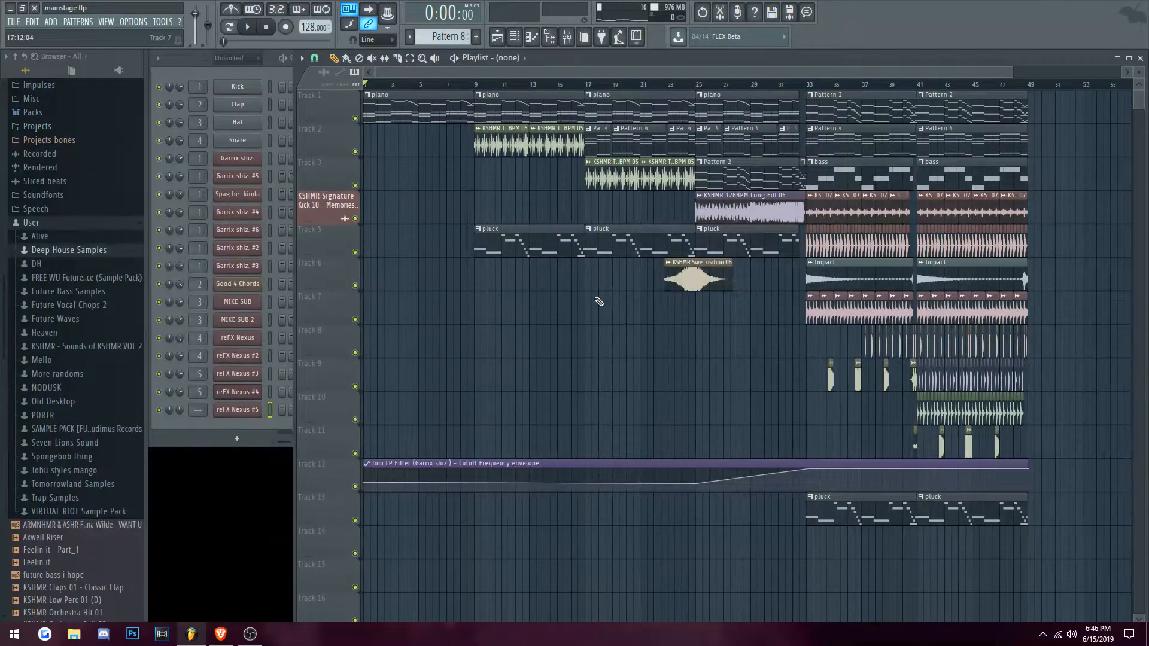
Step: Play the song and examine the reFX Nexus melody notes of the piano pattern in the piano roll
left_click_drag(955, 86, 220, 120)
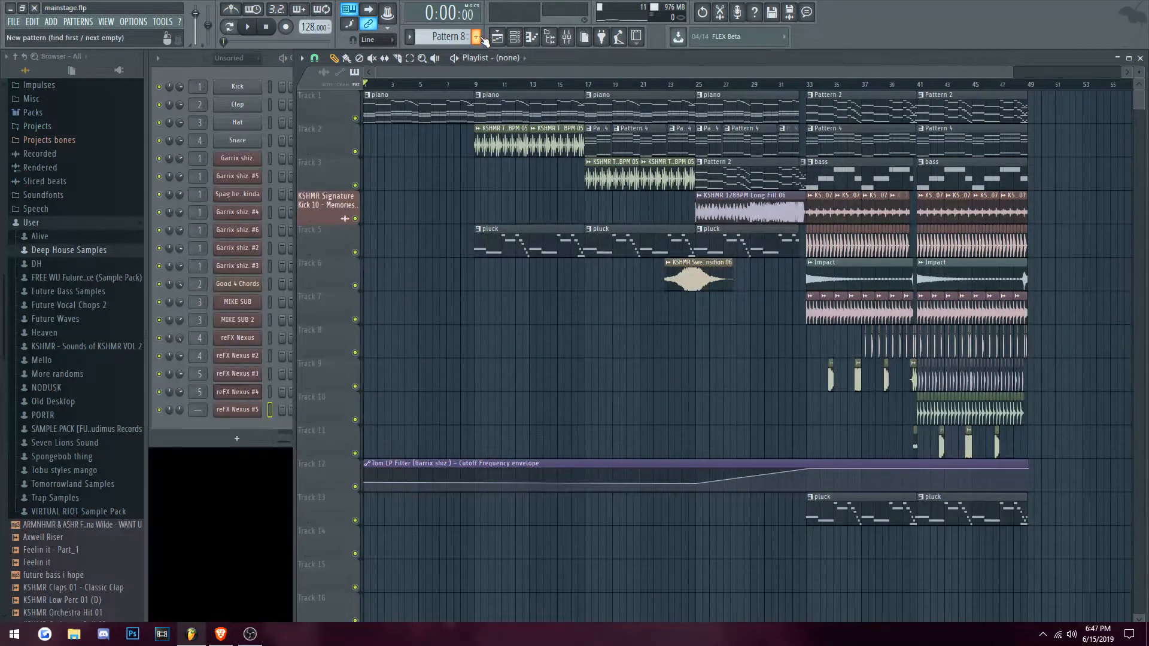
left_click(250, 26)
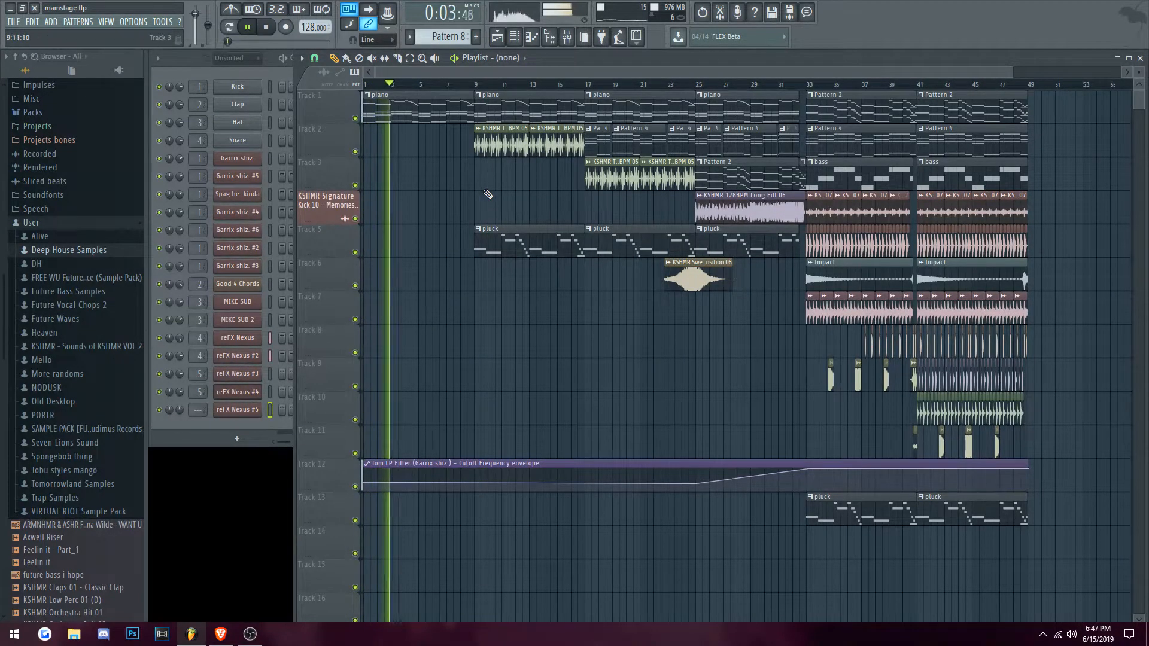
double_click(464, 102)
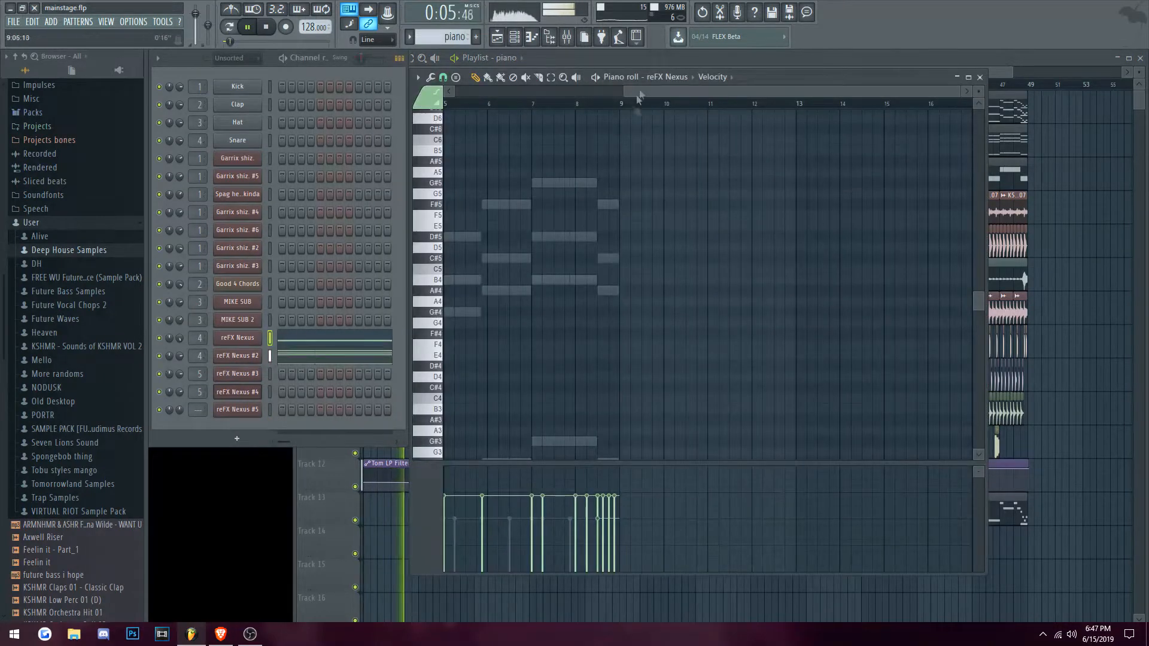
scroll(539, 312, "down", 4)
scroll(541, 311, "up", 6)
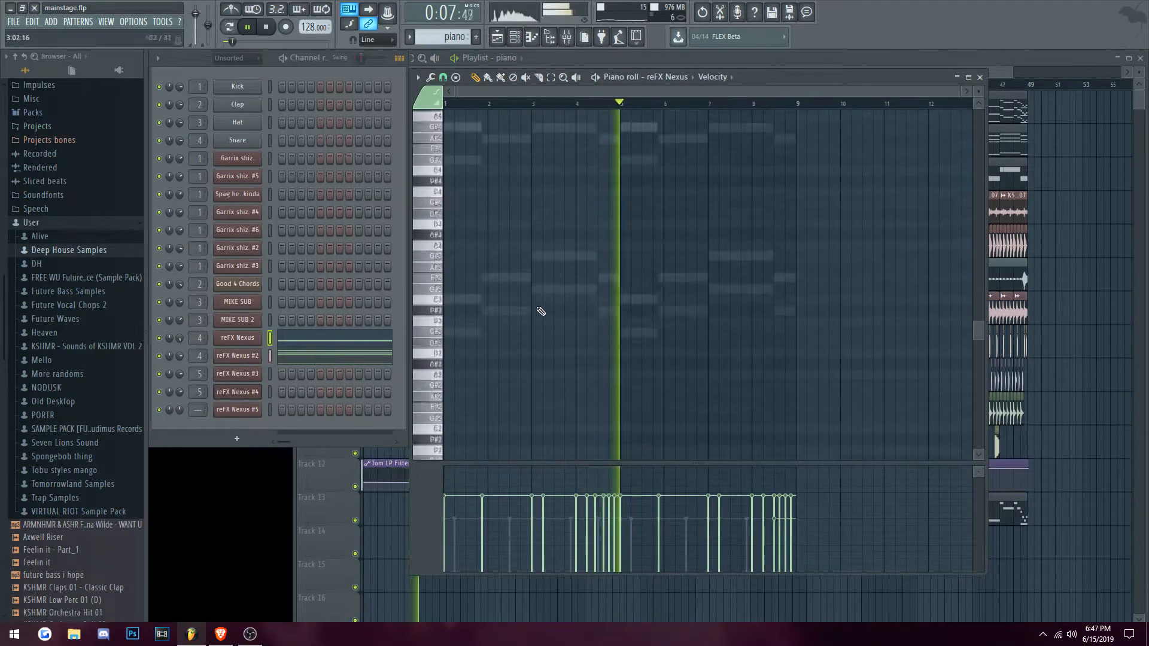
scroll(541, 333, "up", 6)
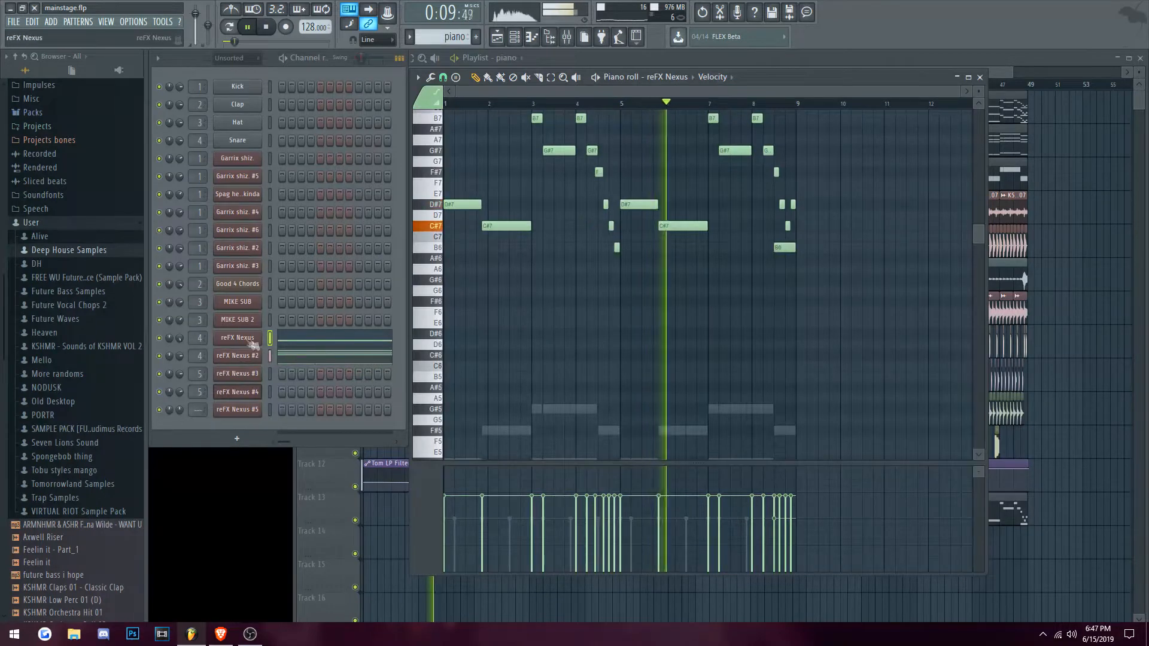
Step: Check the presets loaded in the piano instruments reFX Nexus and reFX Nexus #2
left_click(237, 338)
left_click_drag(515, 159, 758, 134)
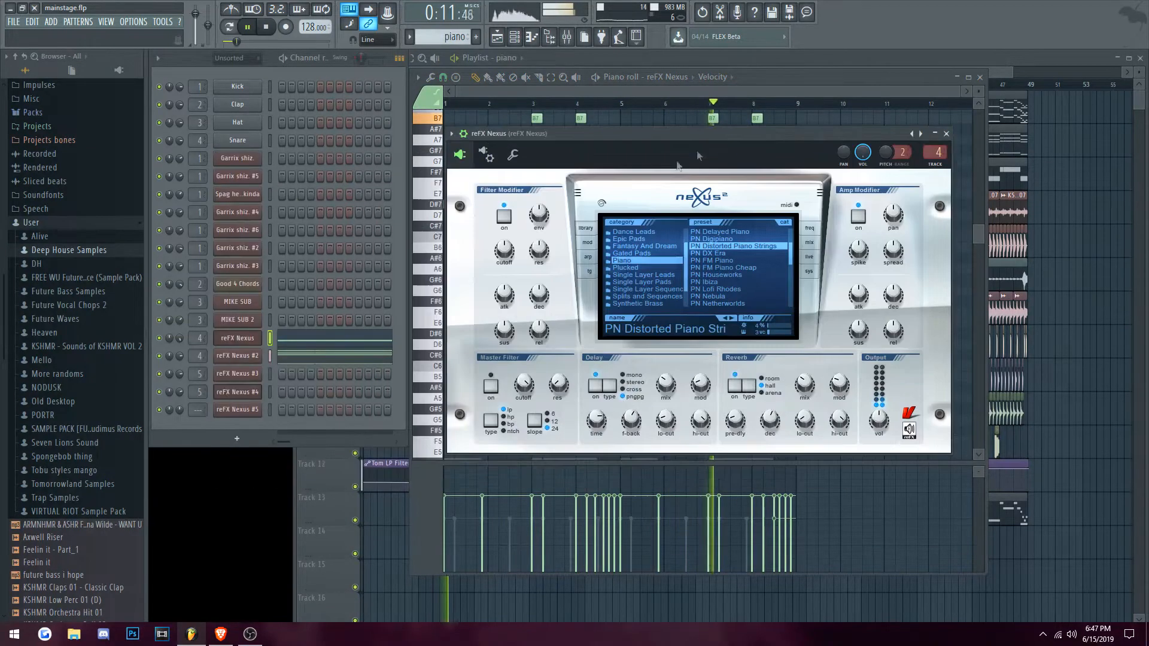
left_click(238, 358)
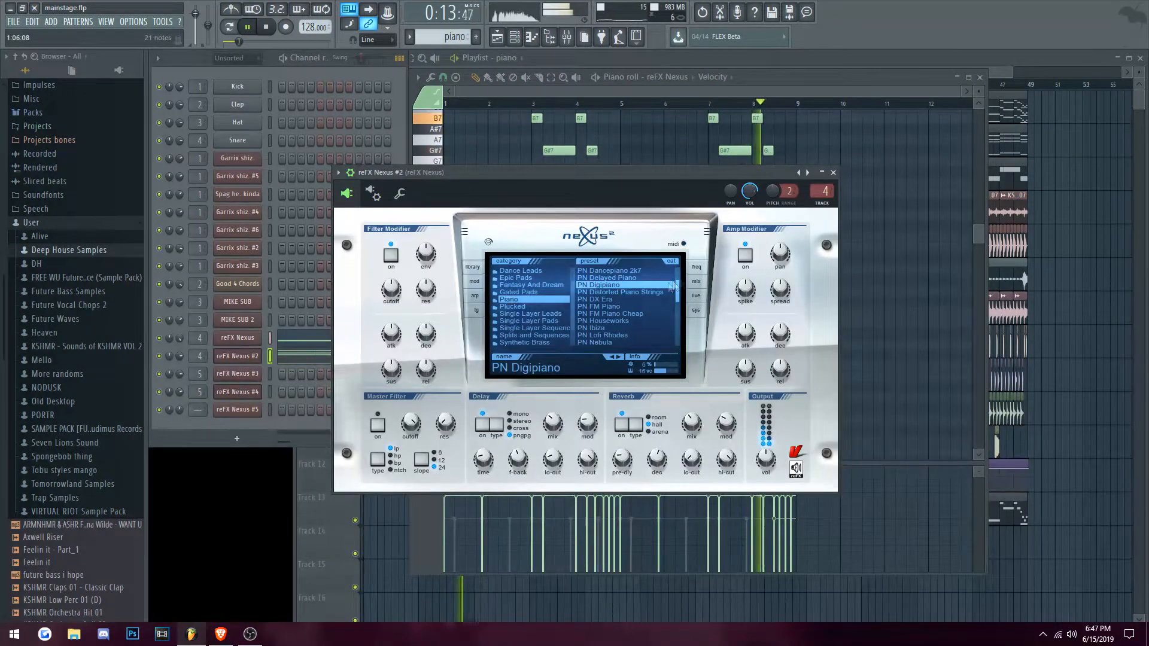
left_click(833, 172)
Step: Examine the chord notes of reFX Nexus #2 in the piano roll
left_click(323, 356)
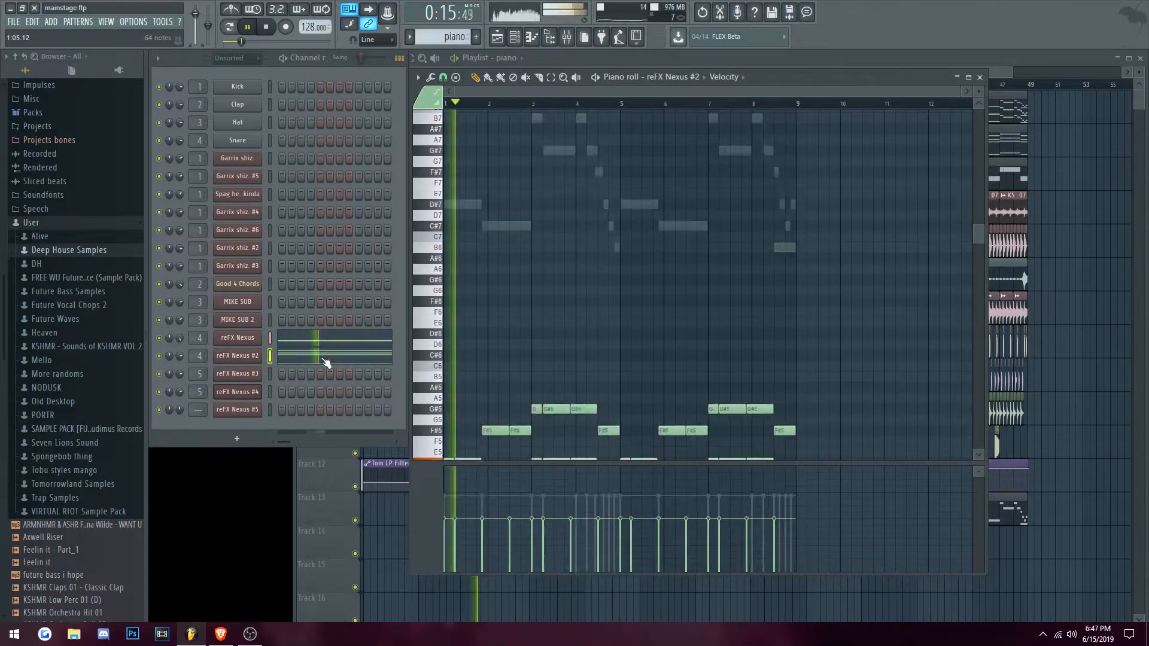
scroll(583, 340, "up", 2)
scroll(583, 340, "down", 5)
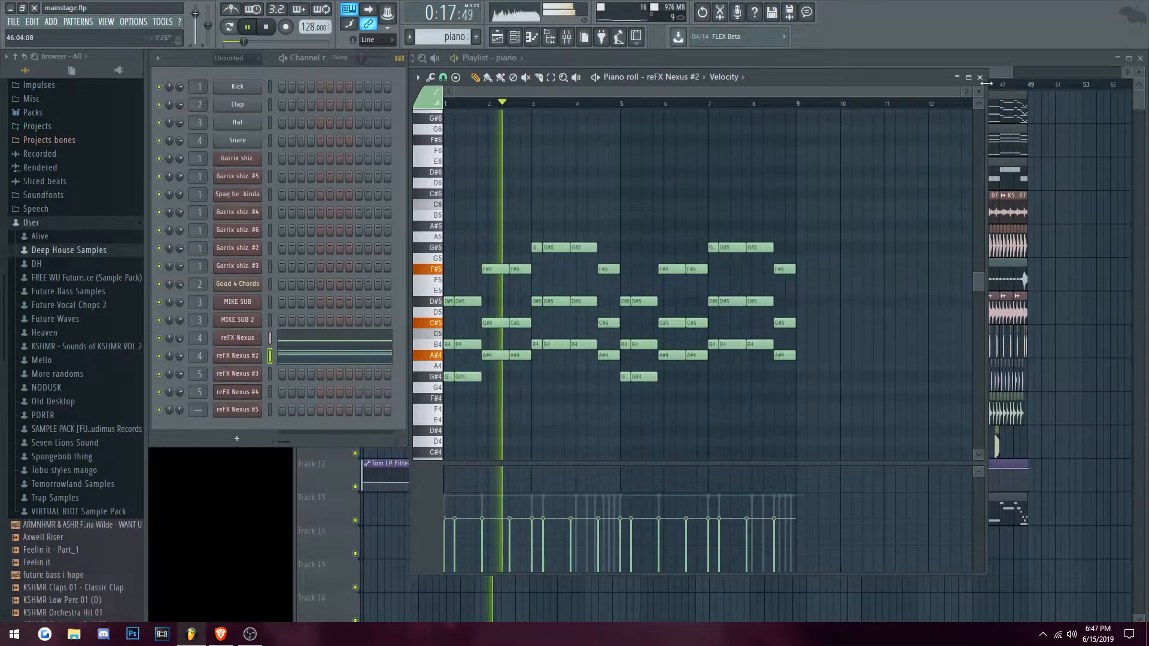
left_click(979, 77)
Step: Select the pluck pattern and examine its reFX Nexus #3 notes in the piano roll
left_click(515, 247)
left_click(514, 247)
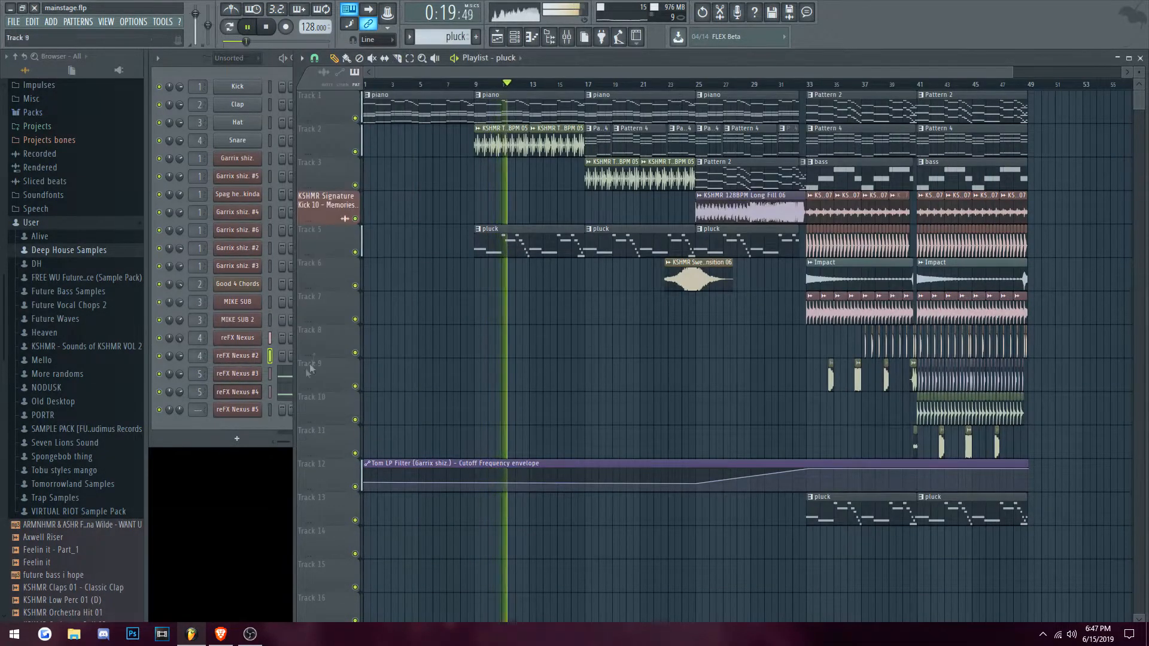
left_click(290, 378)
scroll(525, 353, "up", 5)
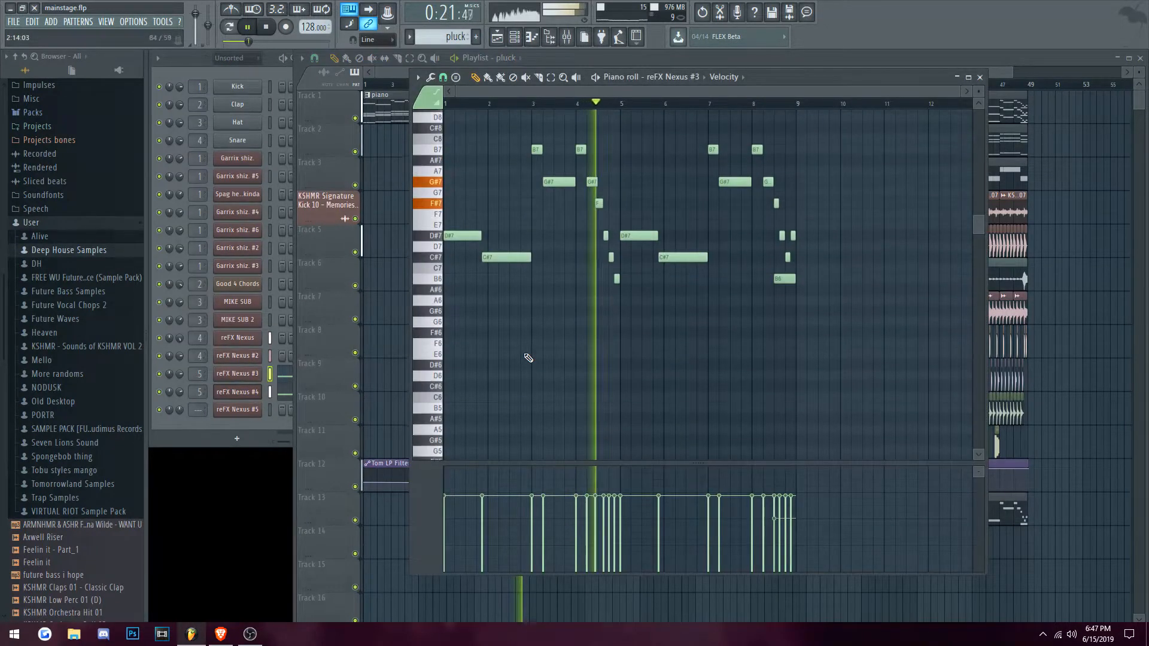
Step: Check the presets loaded in the pluck instruments reFX Nexus #3 and reFX Nexus #4
left_click(238, 392)
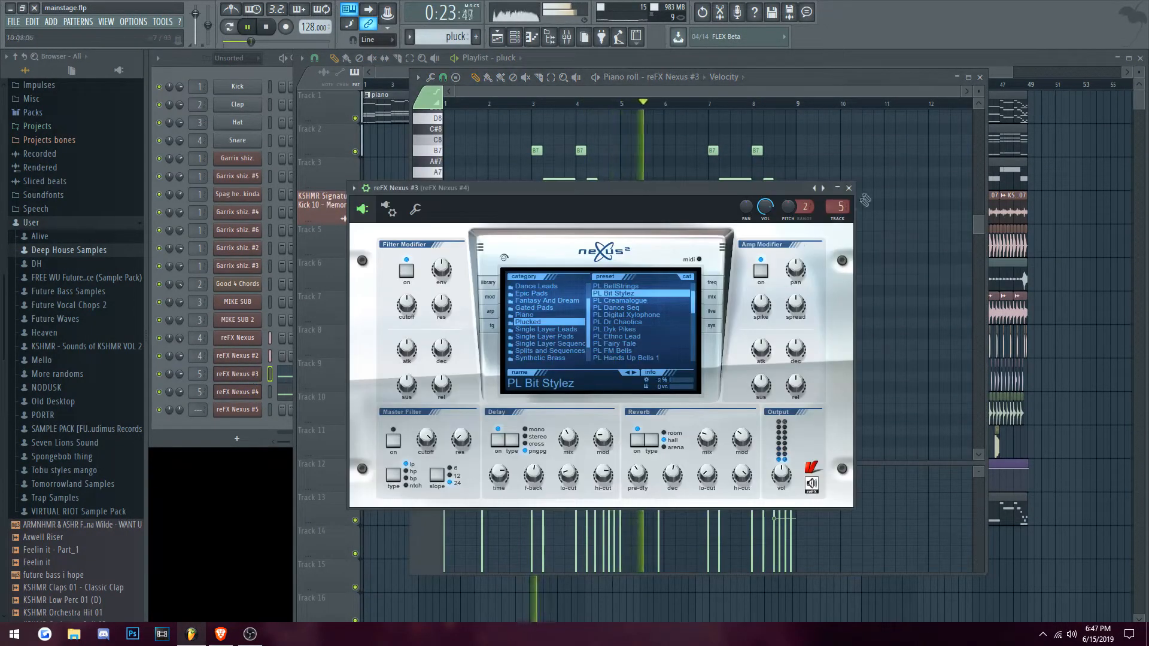
left_click(850, 189)
left_click(237, 392)
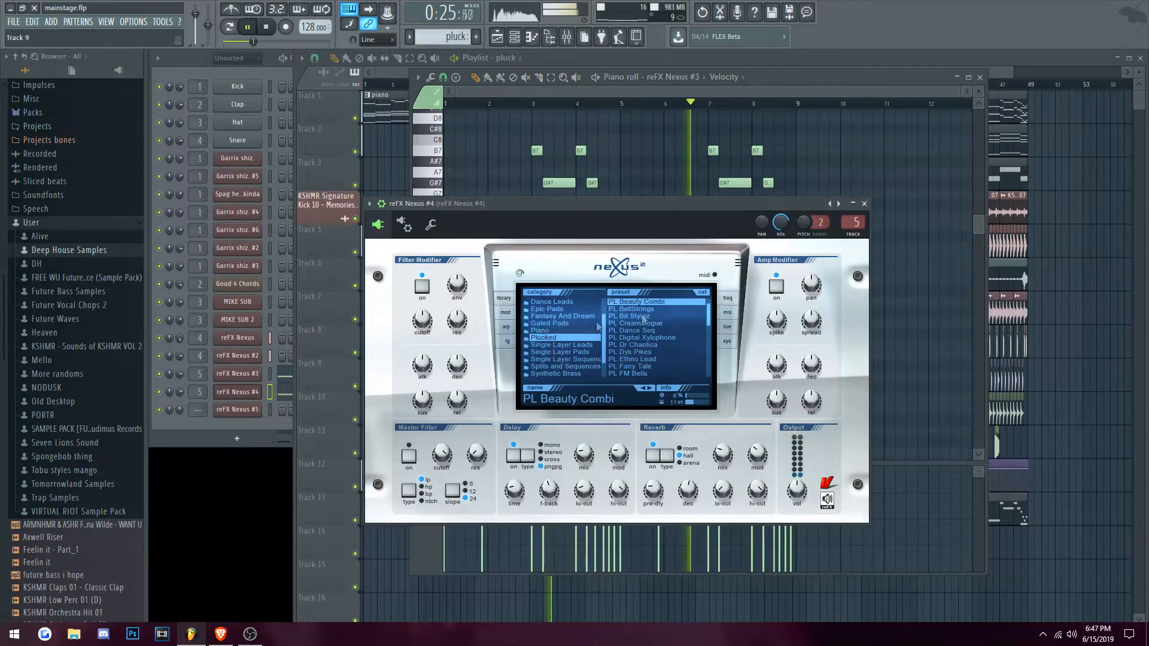
left_click(864, 203)
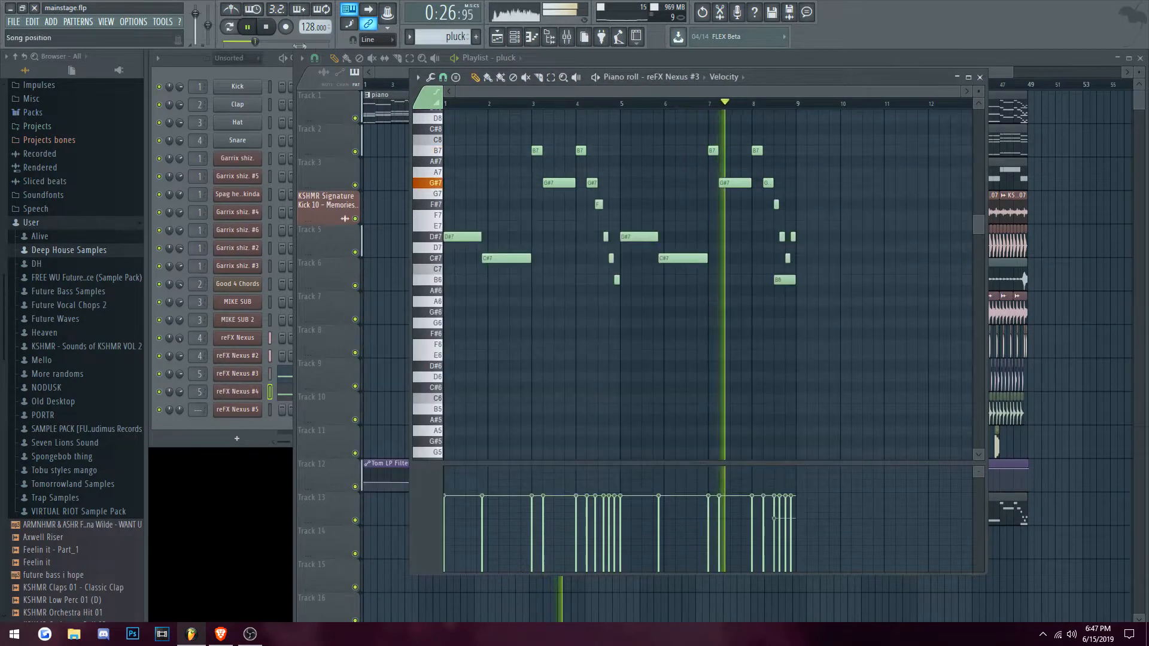
Step: Stop the song and audition the pluck pattern on its own in pattern mode, isolating one of its two layers
left_click(247, 27)
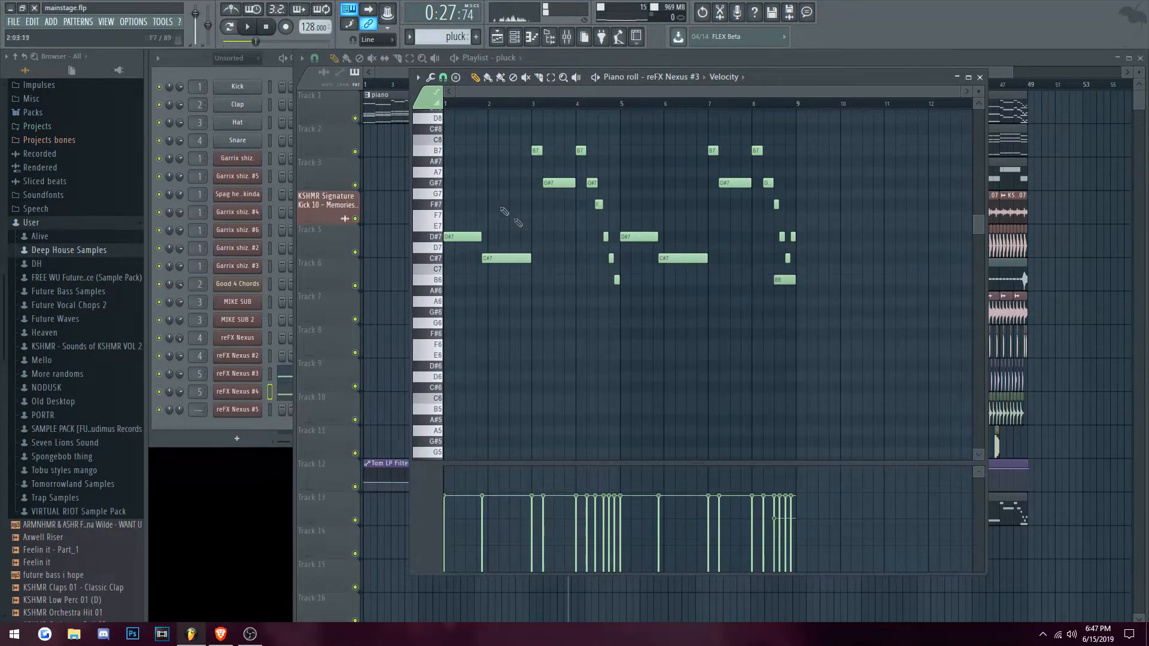
left_click(238, 33)
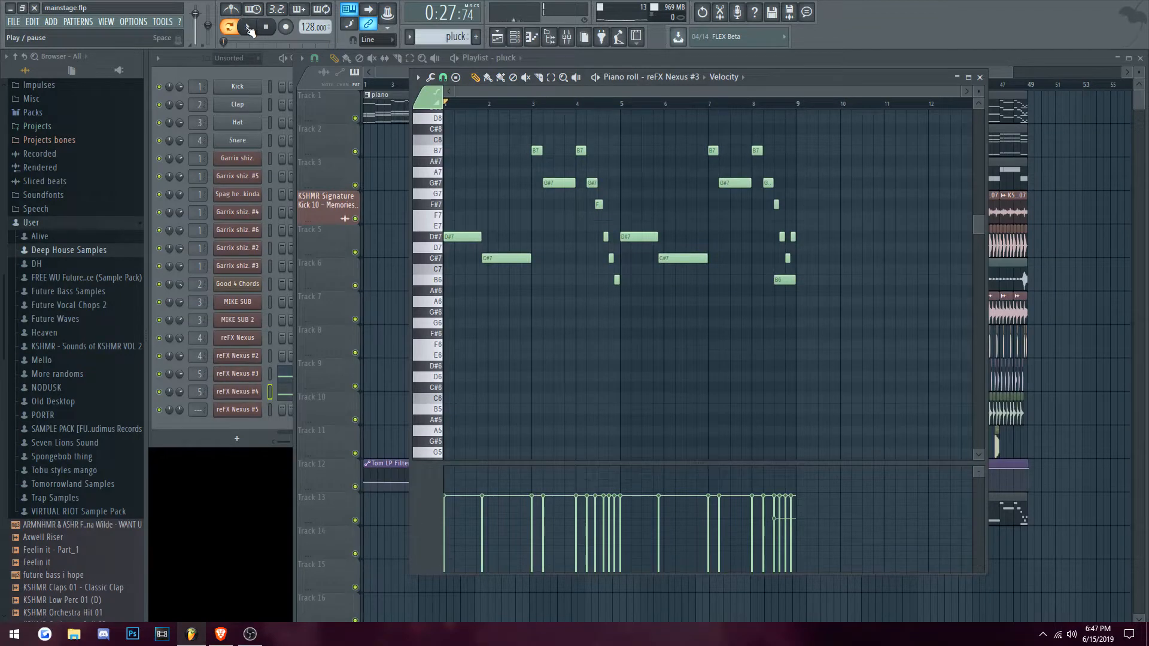
left_click(247, 27)
left_click(163, 393)
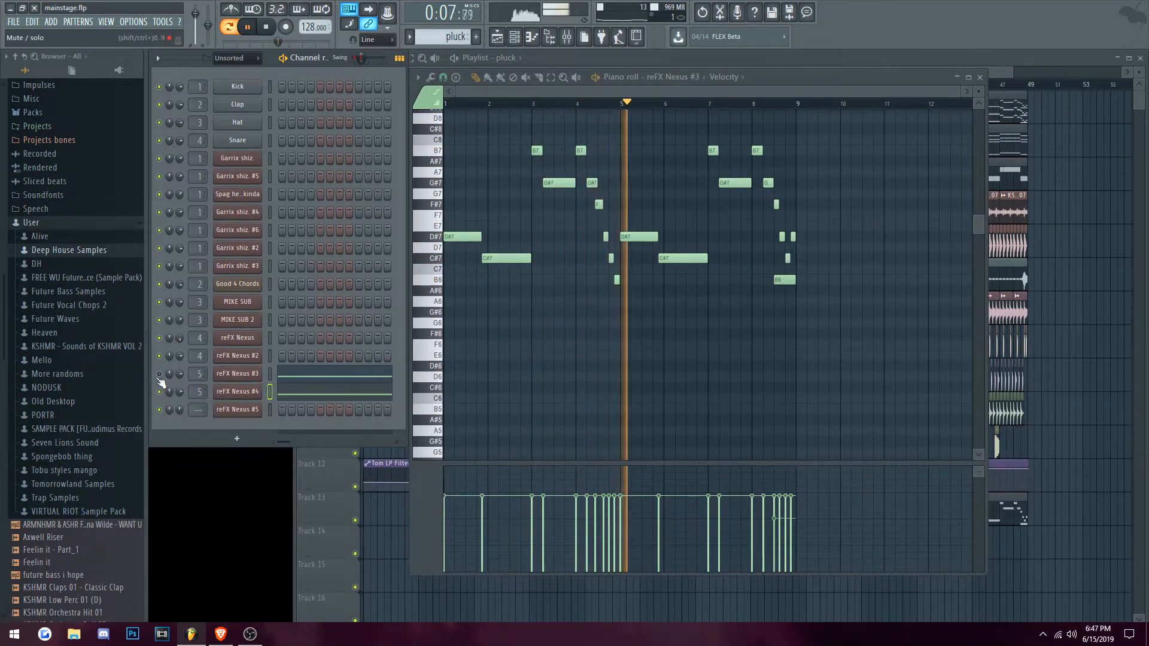
key("space")
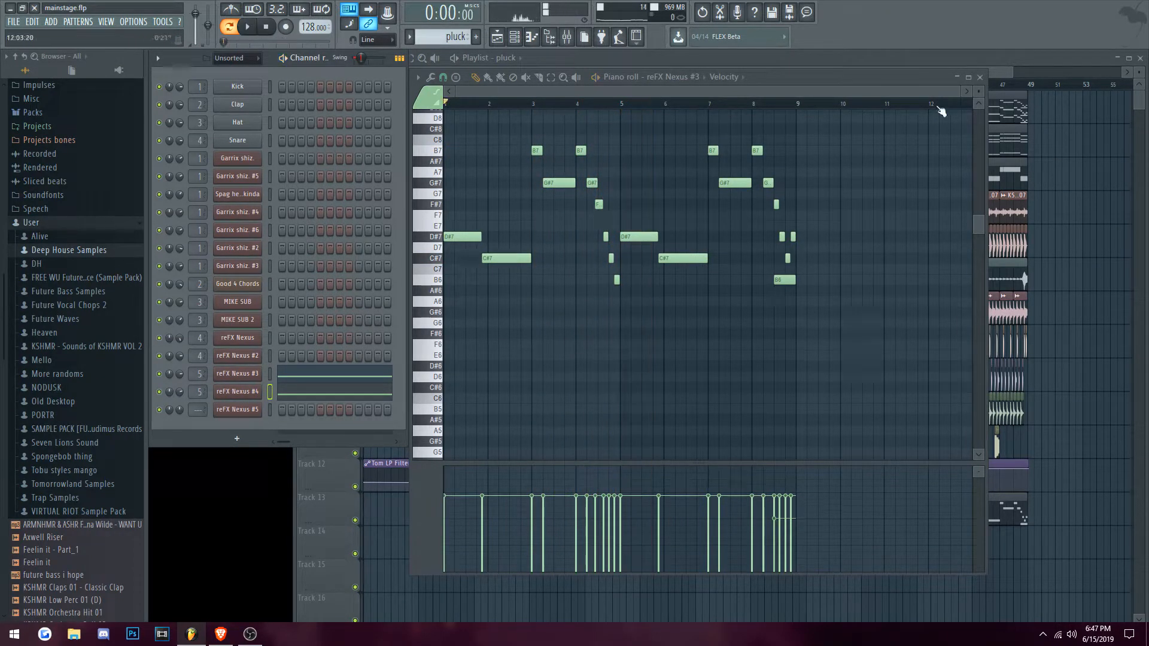
left_click(979, 77)
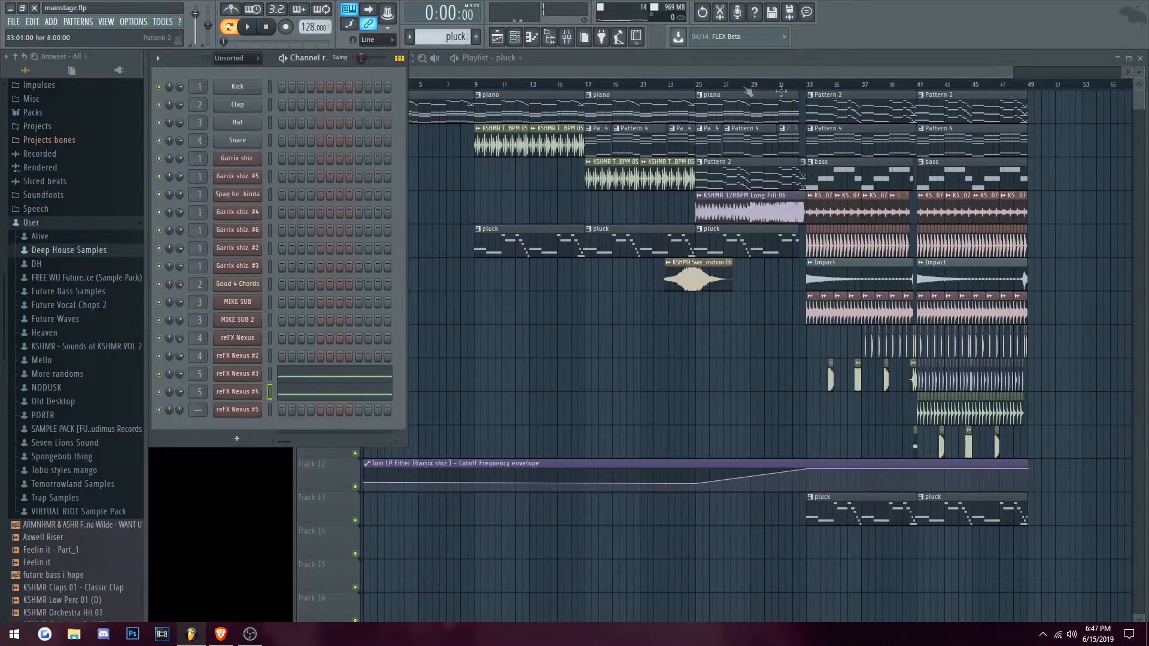
Step: Select the piano pattern, mute reFX Nexus #2 and audition the reFX Nexus melody by itself
left_click(497, 114)
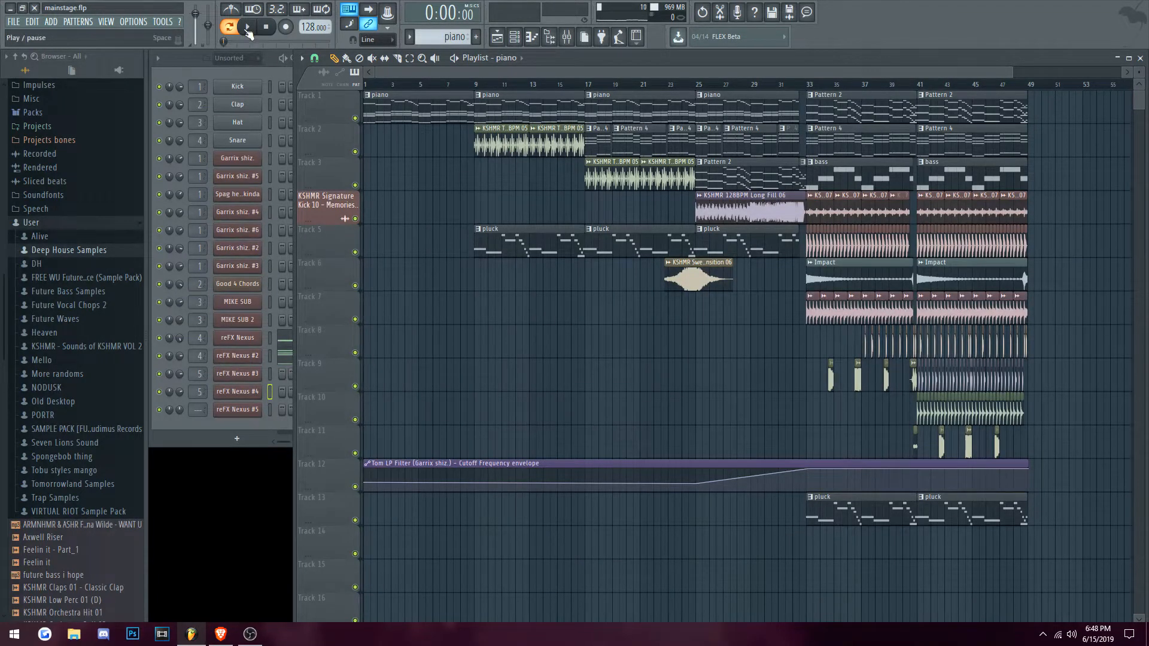
left_click(289, 341)
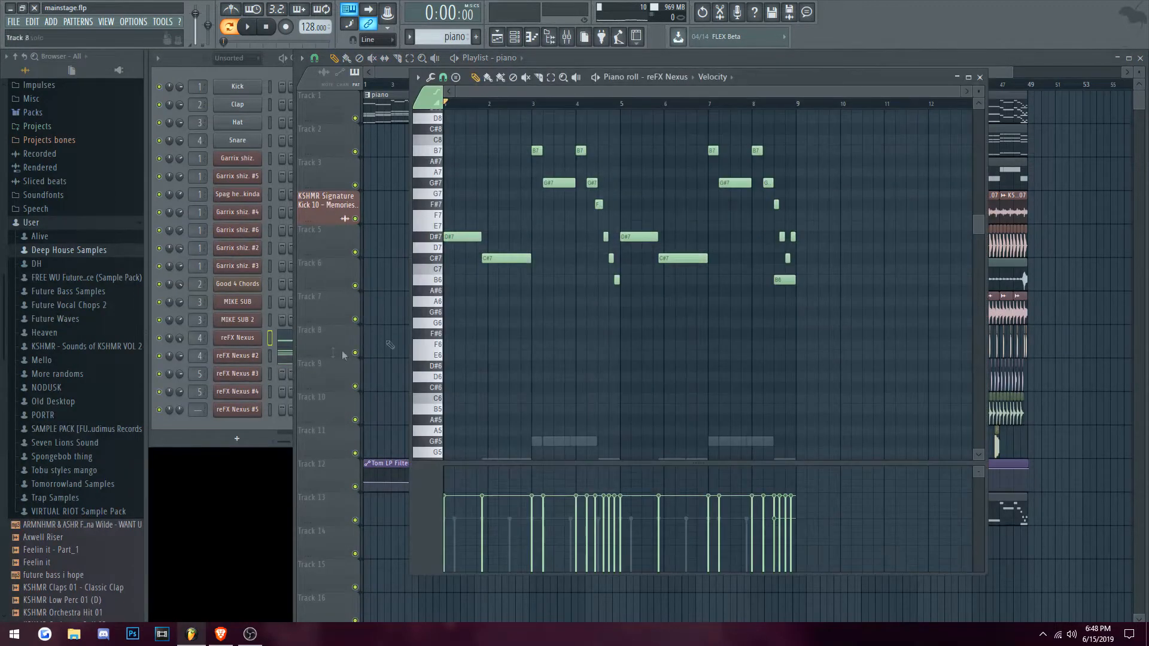
left_click(159, 356)
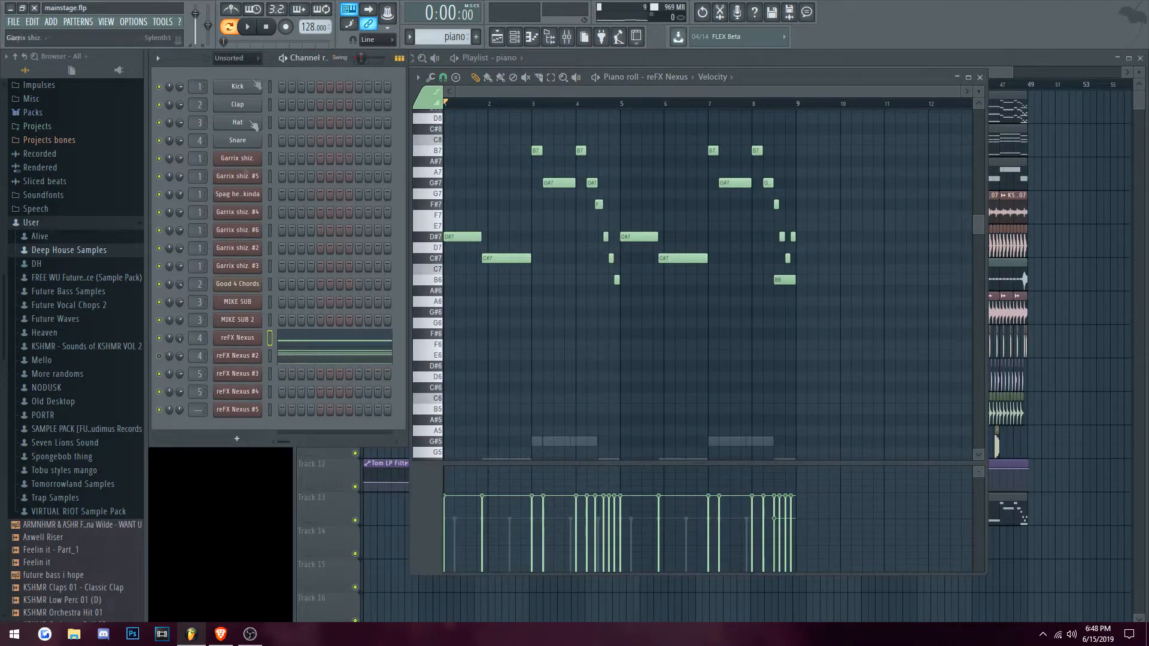
left_click(248, 27)
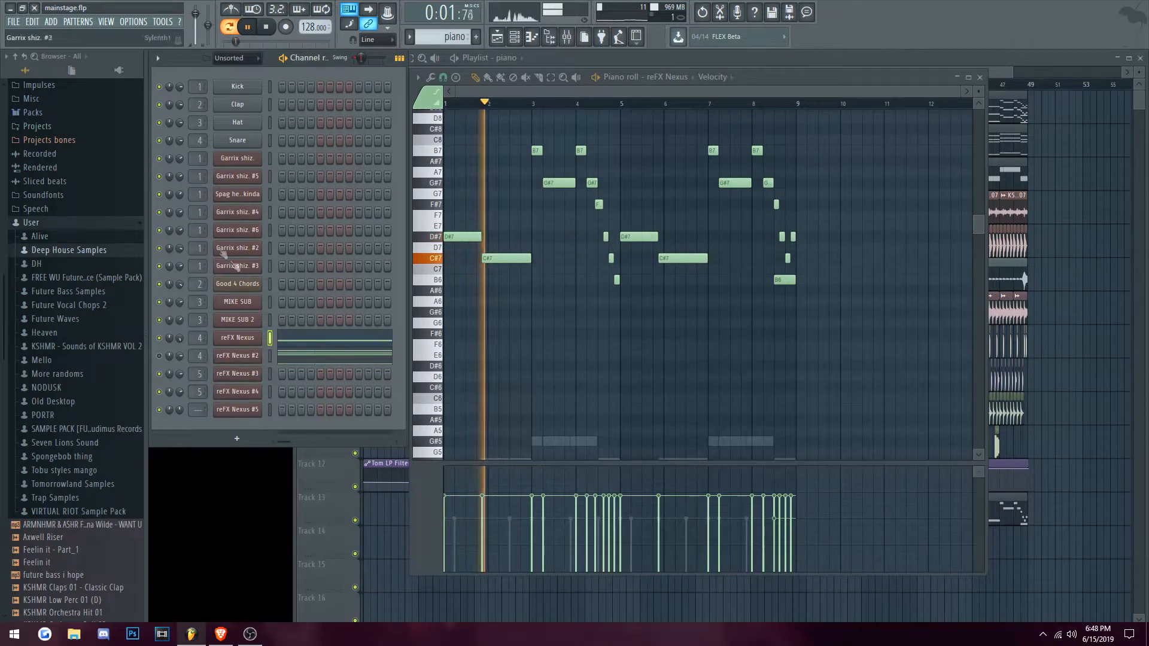
left_click(267, 27)
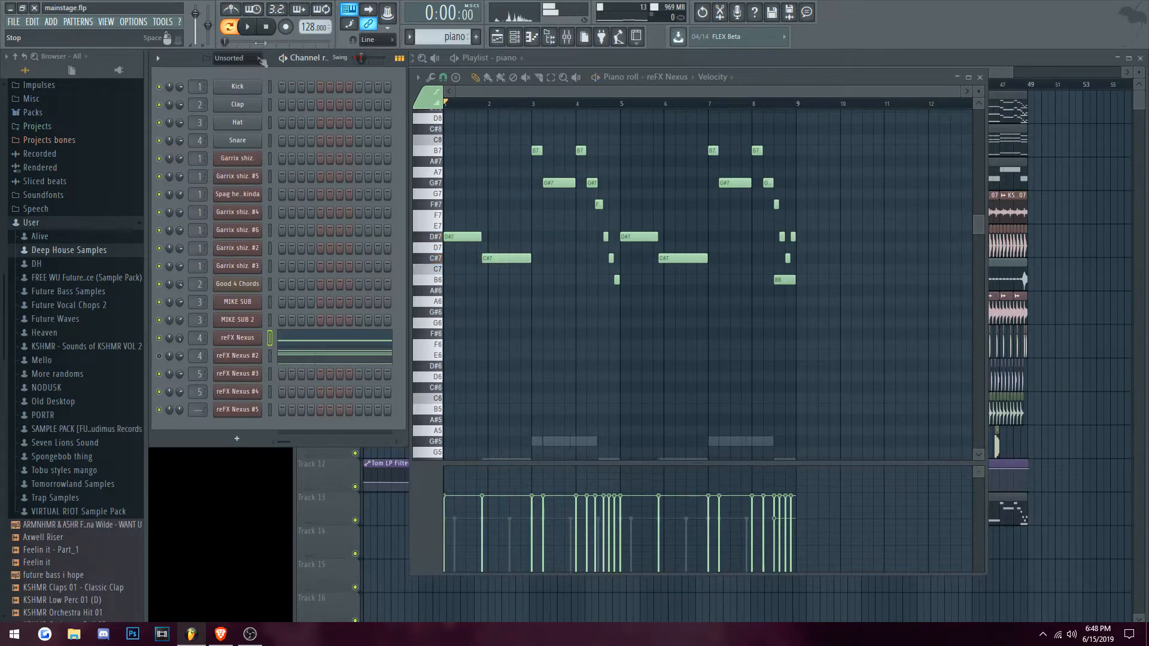
Step: Mute reFX Nexus with reFX Nexus #2 enabled, audition the piano chords and examine their notes in the piano roll
left_click(158, 339)
left_click(248, 27)
left_click(335, 357)
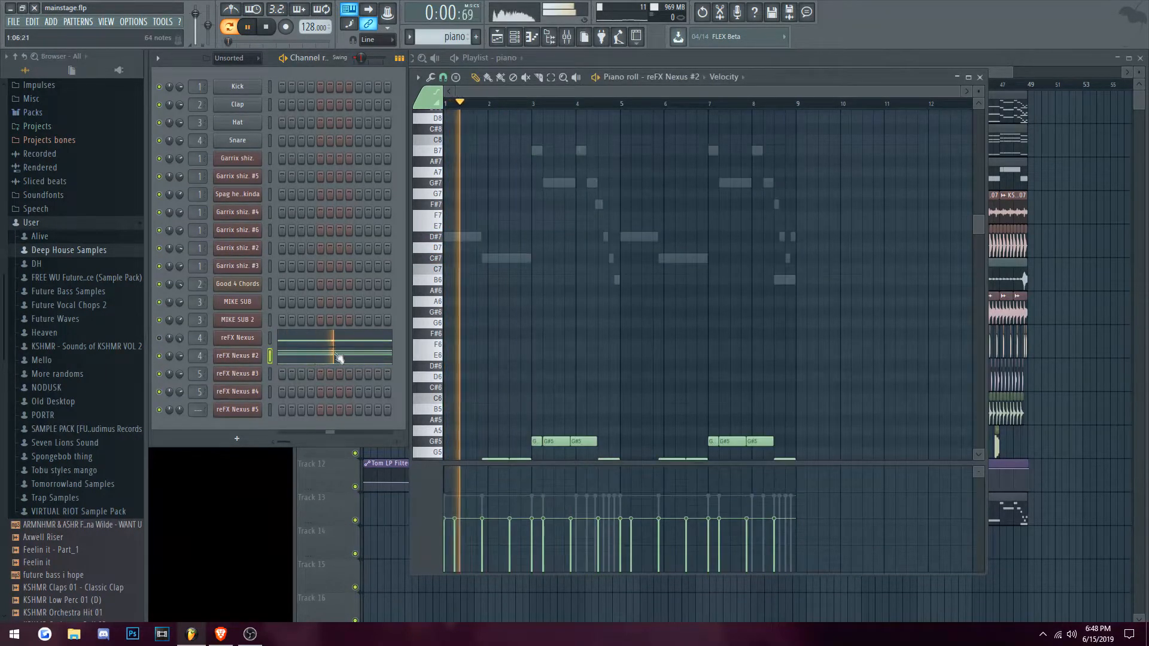
key("space")
scroll(615, 297, "down", 8)
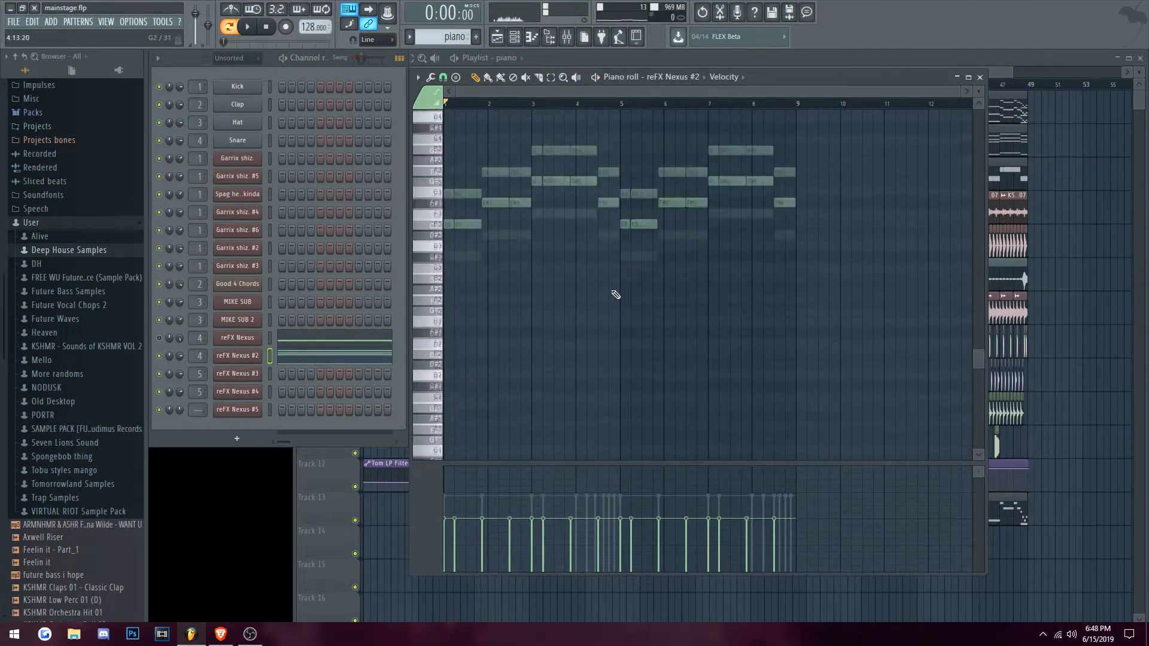
scroll(530, 311, "up", 4)
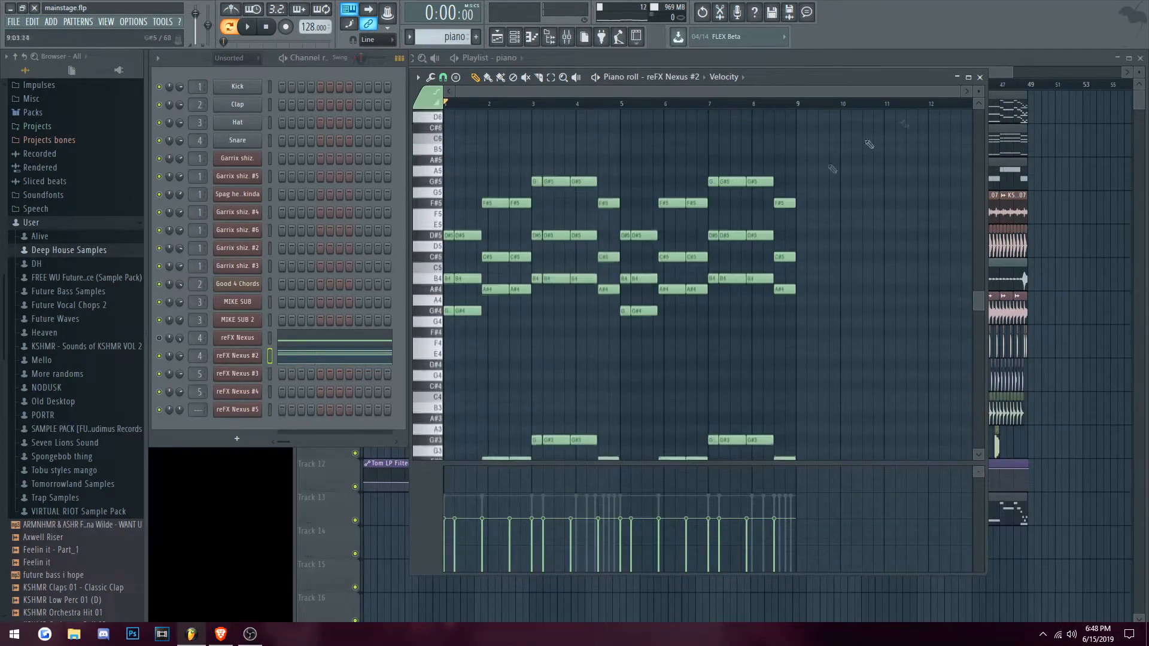
left_click(980, 78)
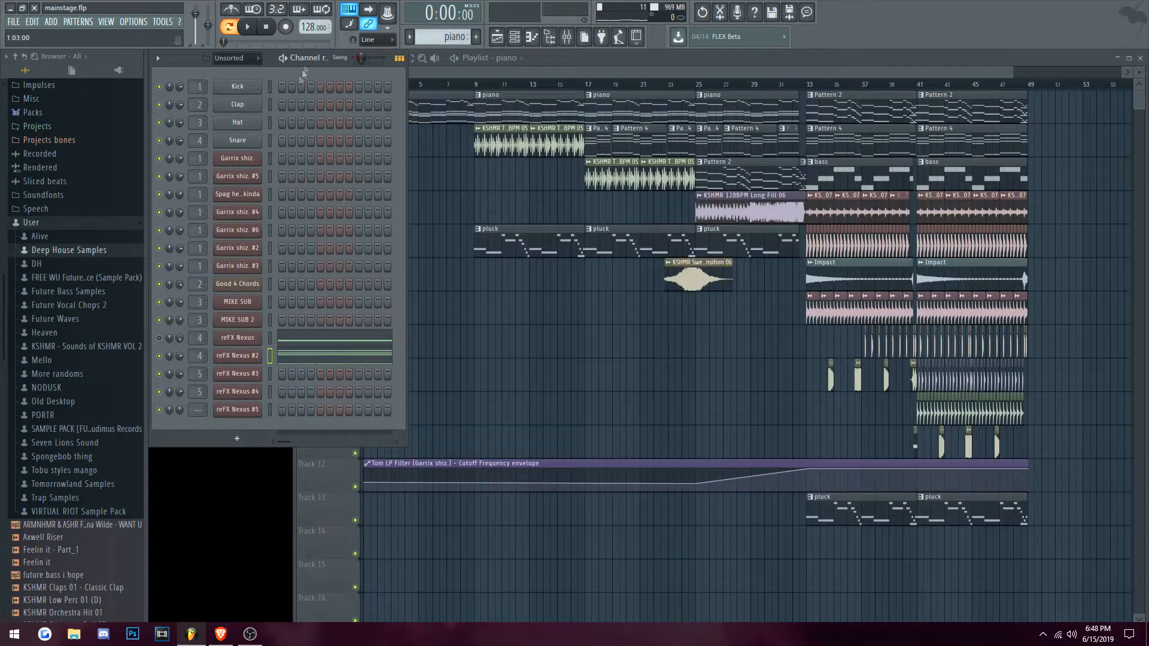
Step: Place the song position at bar 9 and inspect the Fruity parametric EQ 2 on the mixer's Master track
left_click(486, 88)
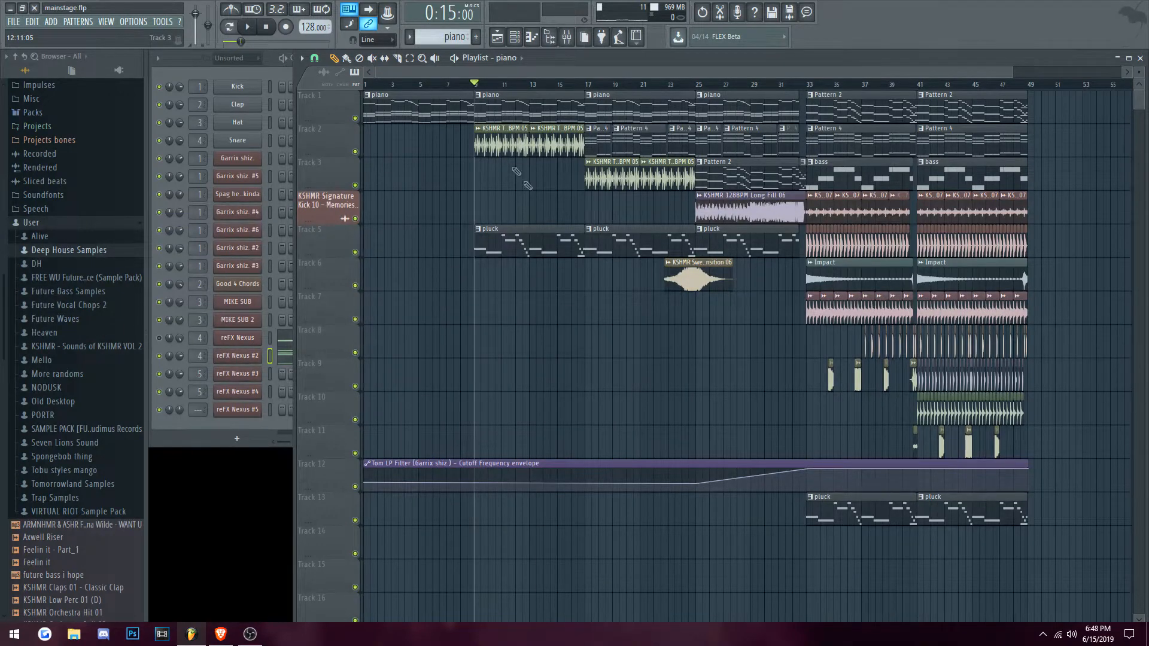
left_click(106, 22)
left_click(120, 84)
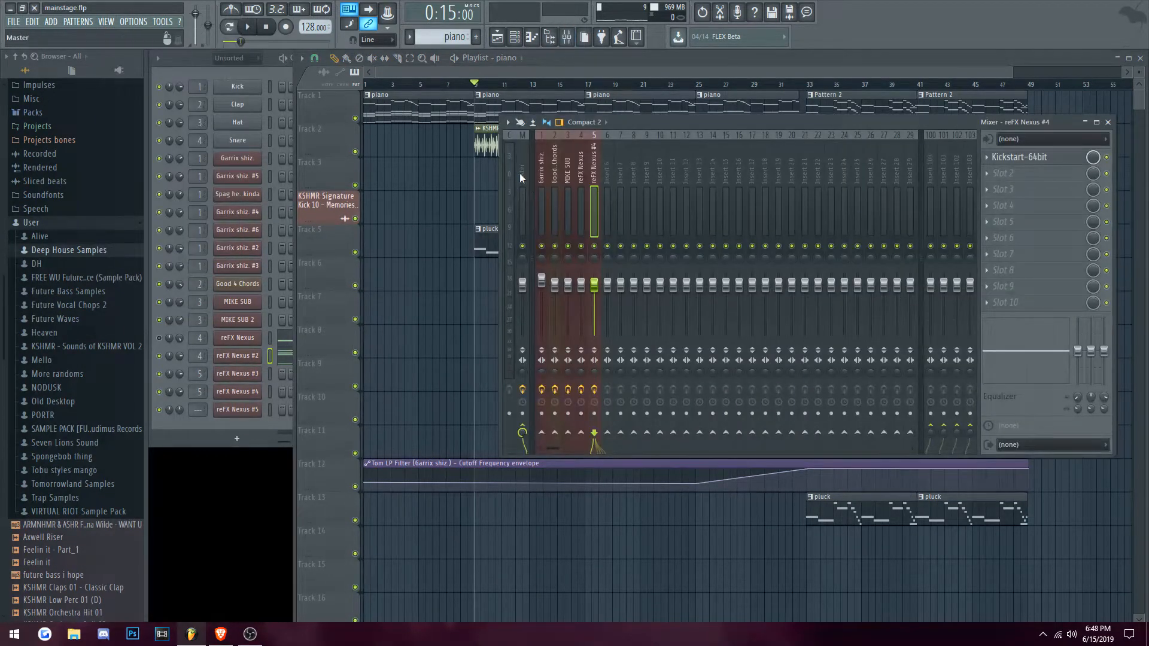
left_click(1030, 174)
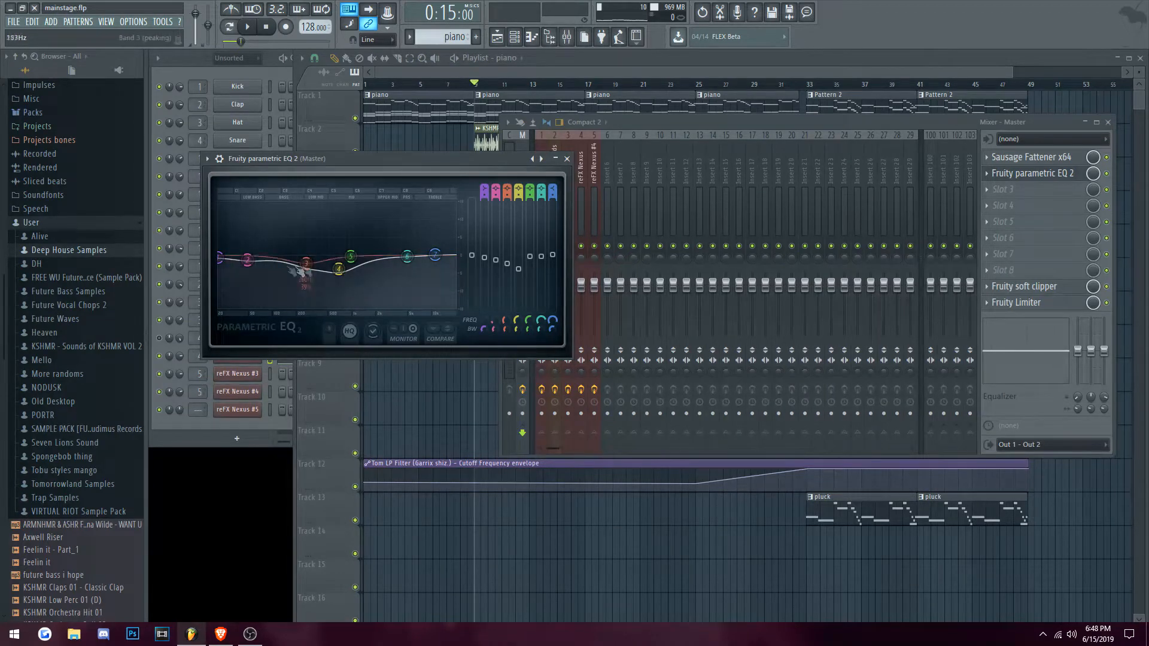
left_click(567, 159)
Step: Move the song position to just before bar 17, select Pattern 4 and open its Good 4 Chords instrument
left_click_drag(547, 84, 509, 85)
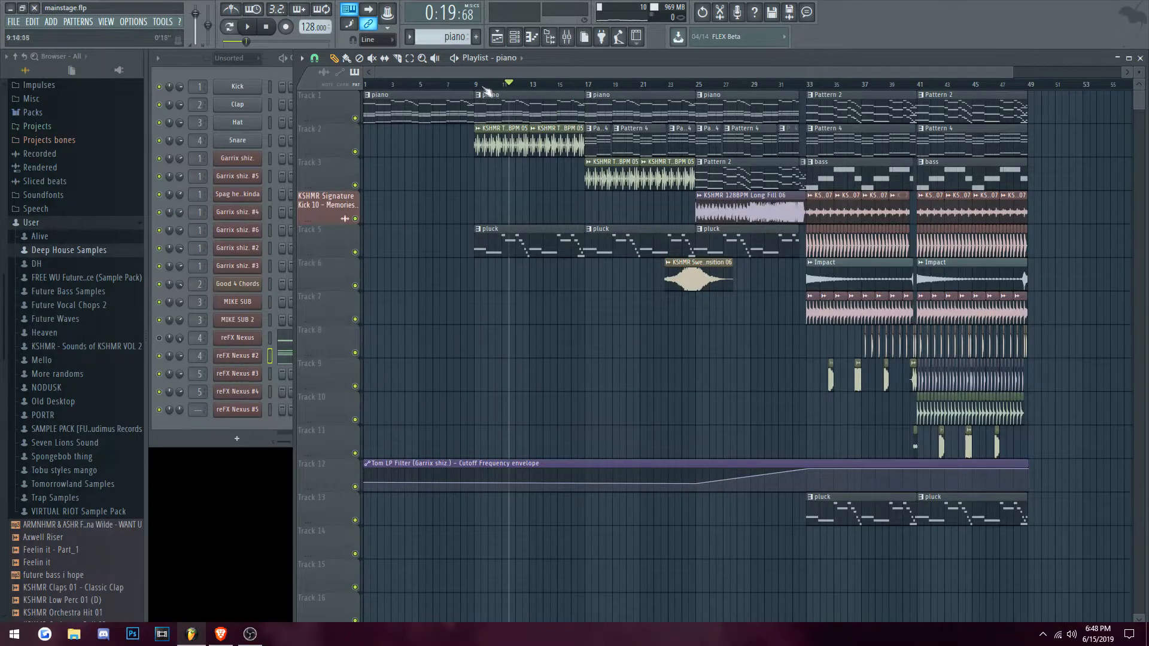
left_click(573, 85)
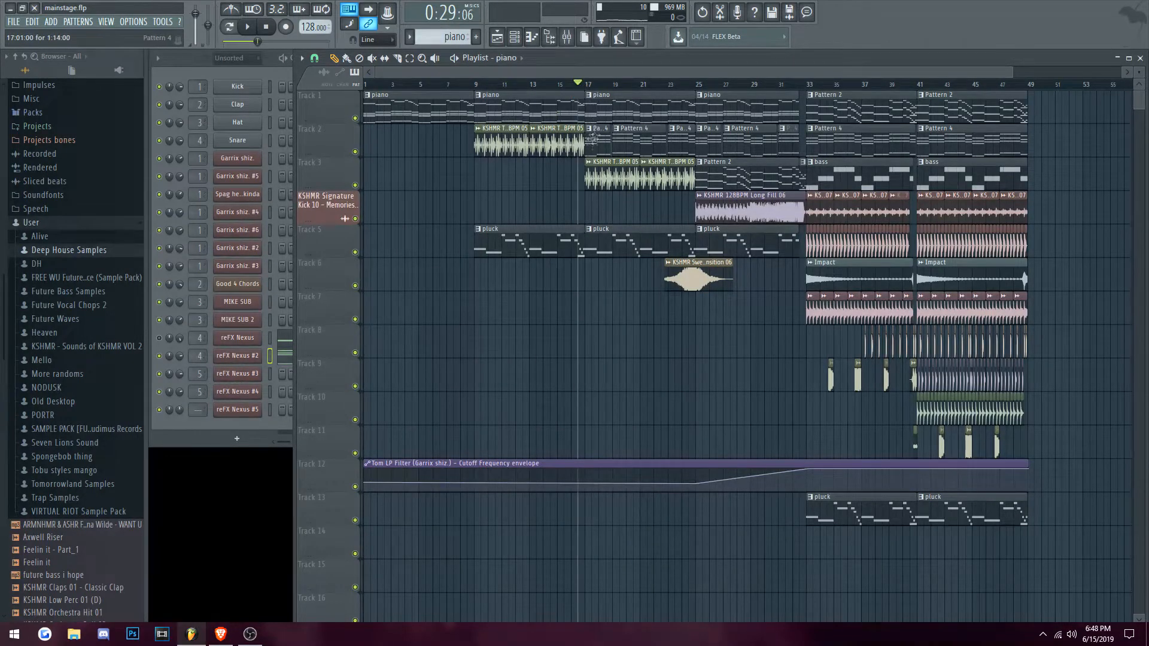
scroll(578, 84, "up", 3)
left_click_drag(492, 73, 496, 72)
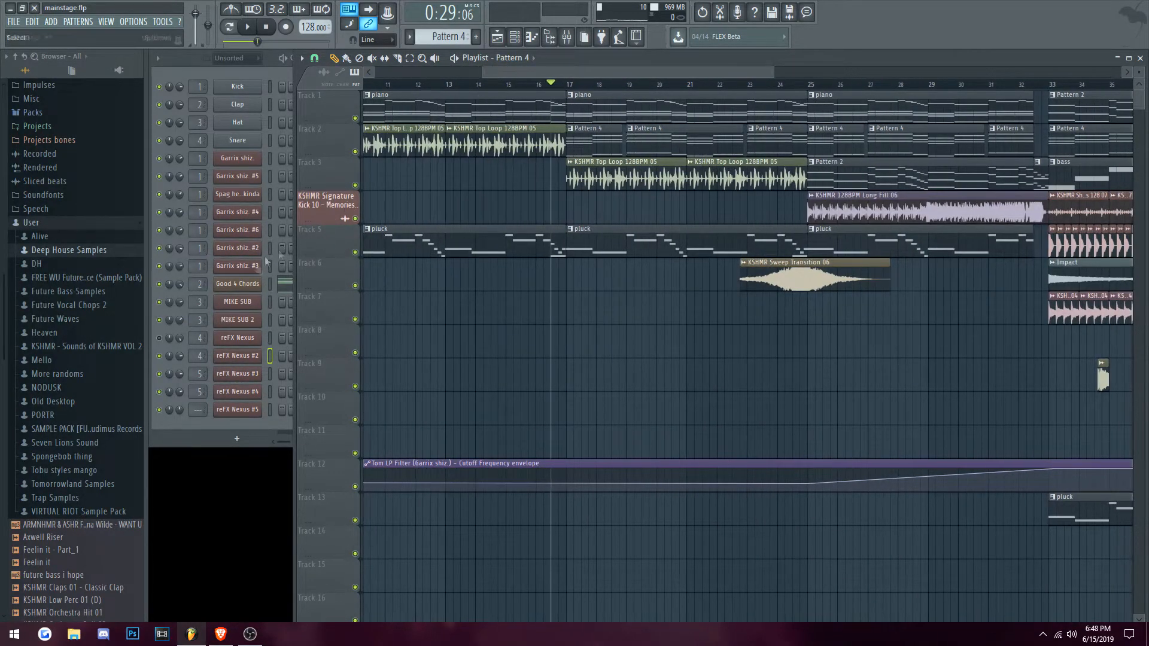
left_click(237, 284)
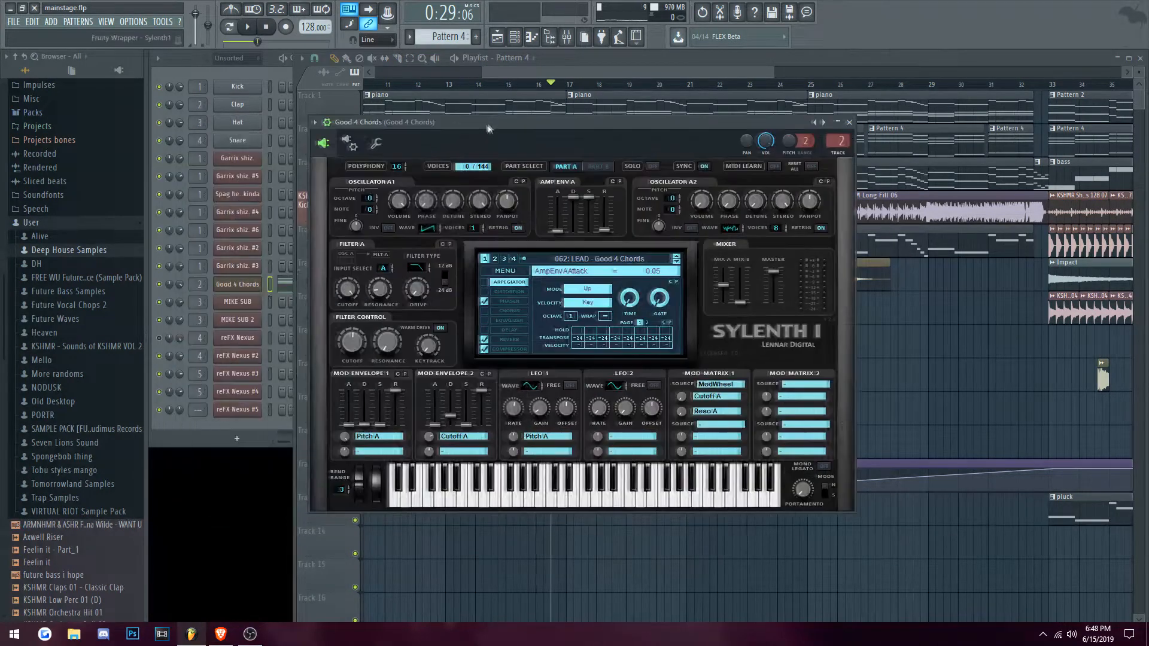
Step: Play Pattern 4 by itself with its Good 4 Chords Sylenth1 preset on view, then close the instrument and stop playback
left_click(187, 338)
left_click(576, 138)
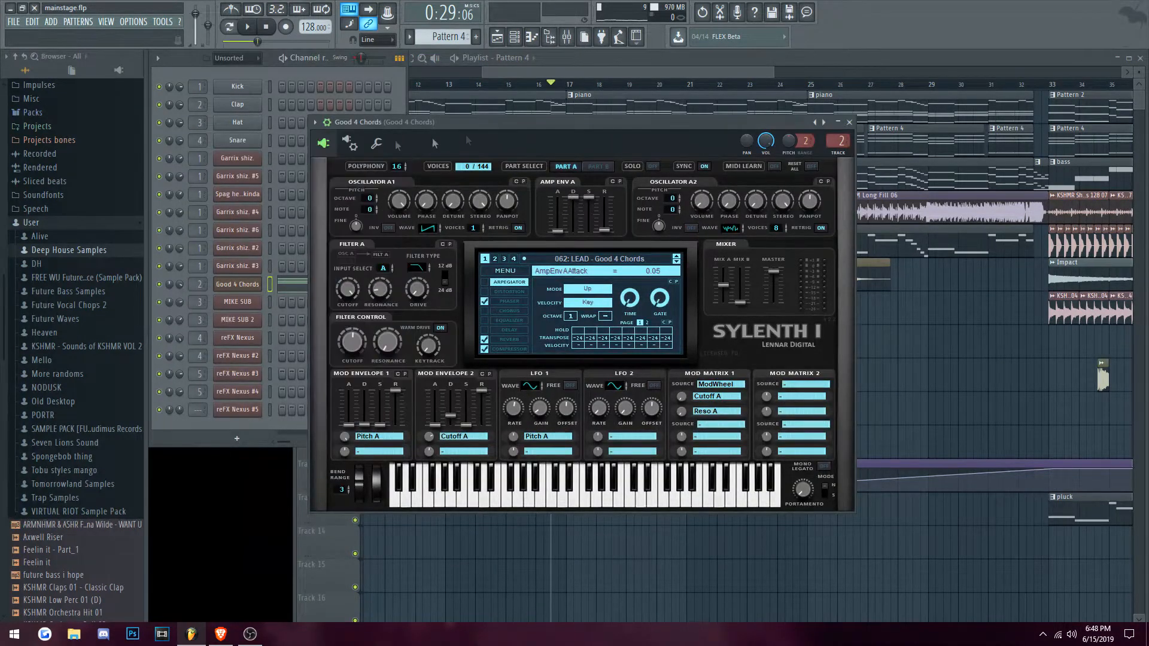
left_click(247, 27)
left_click_drag(674, 124, 767, 141)
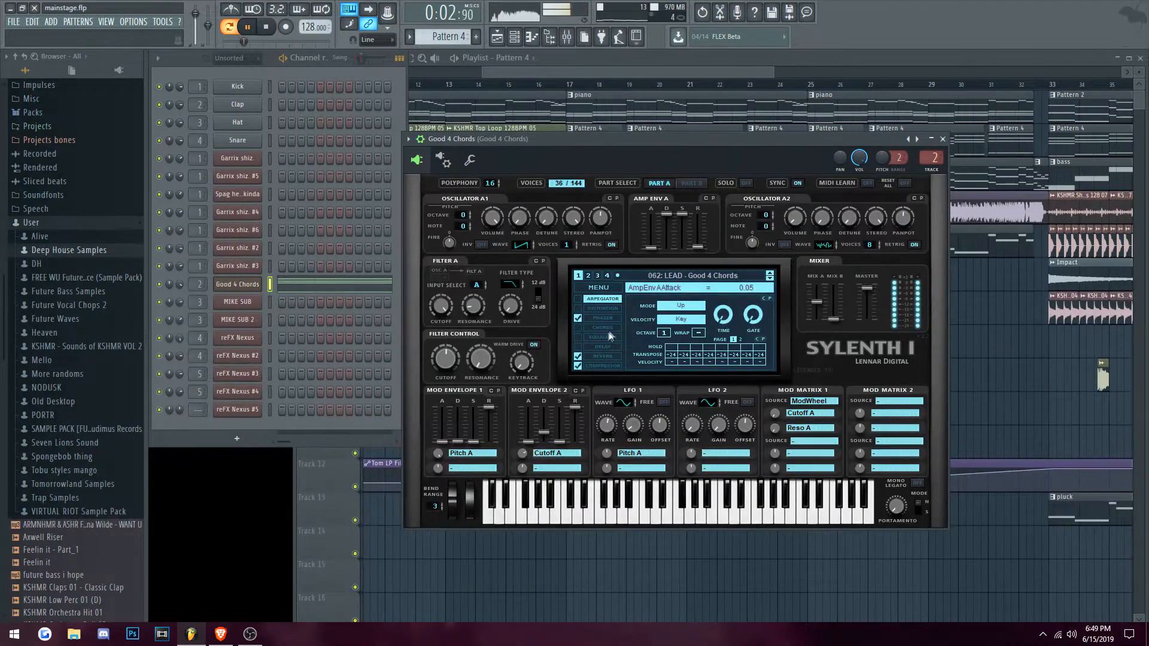
left_click(942, 139)
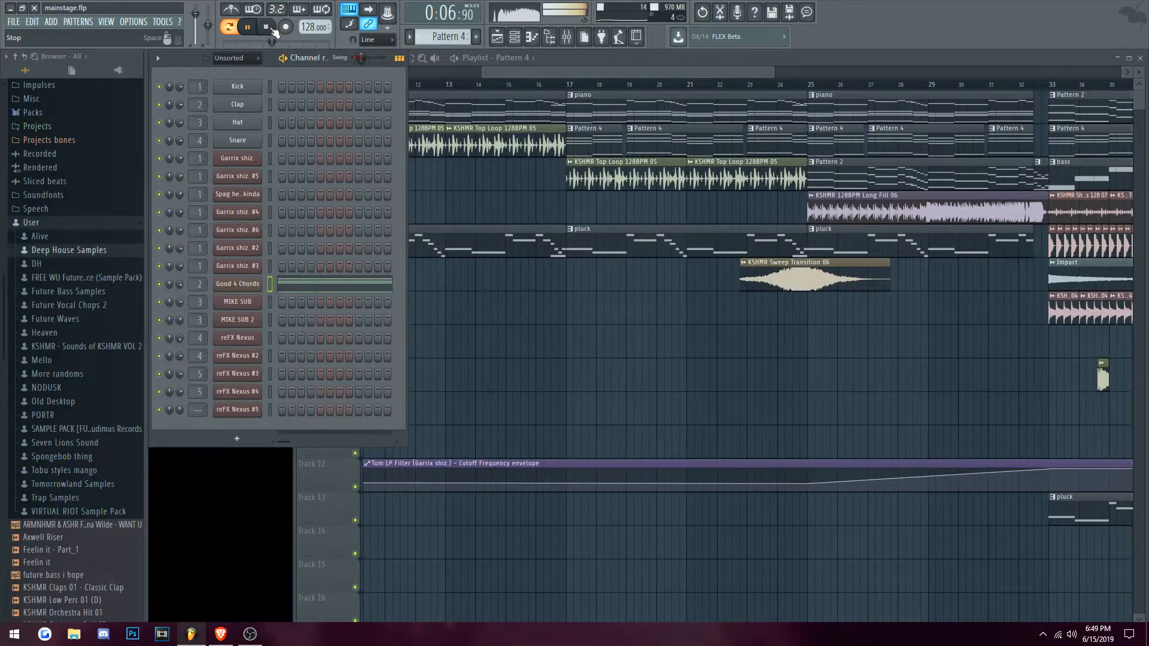
left_click(266, 27)
Step: Play the arrangement from around bar 17 to hear Pattern 4 together with the piano, pluck and top loop clips
scroll(603, 187, "up", 4)
left_click_drag(493, 86, 495, 113)
scroll(532, 197, "down", 4)
left_click(247, 27)
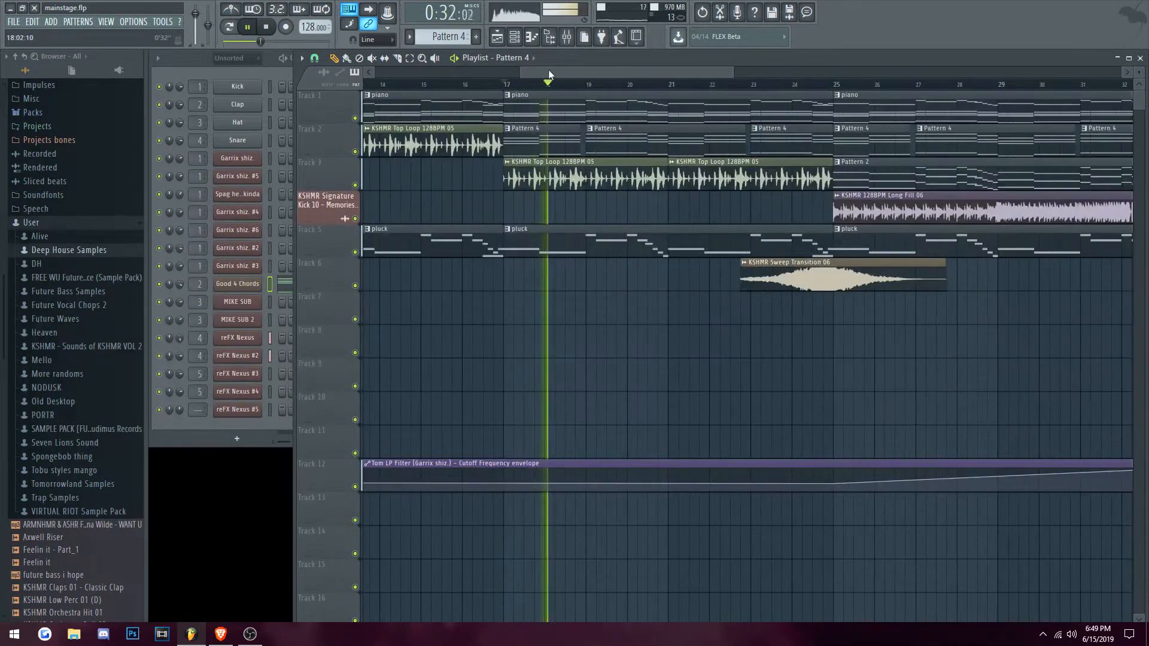
left_click_drag(548, 70, 573, 74)
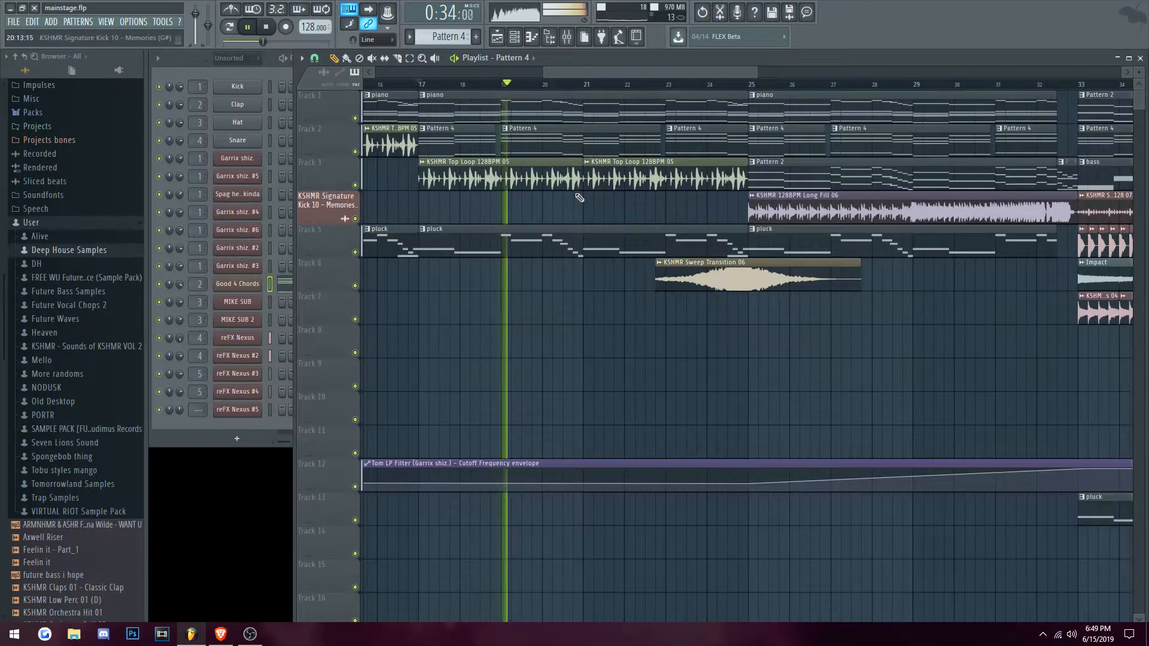
scroll(595, 210, "down", 2)
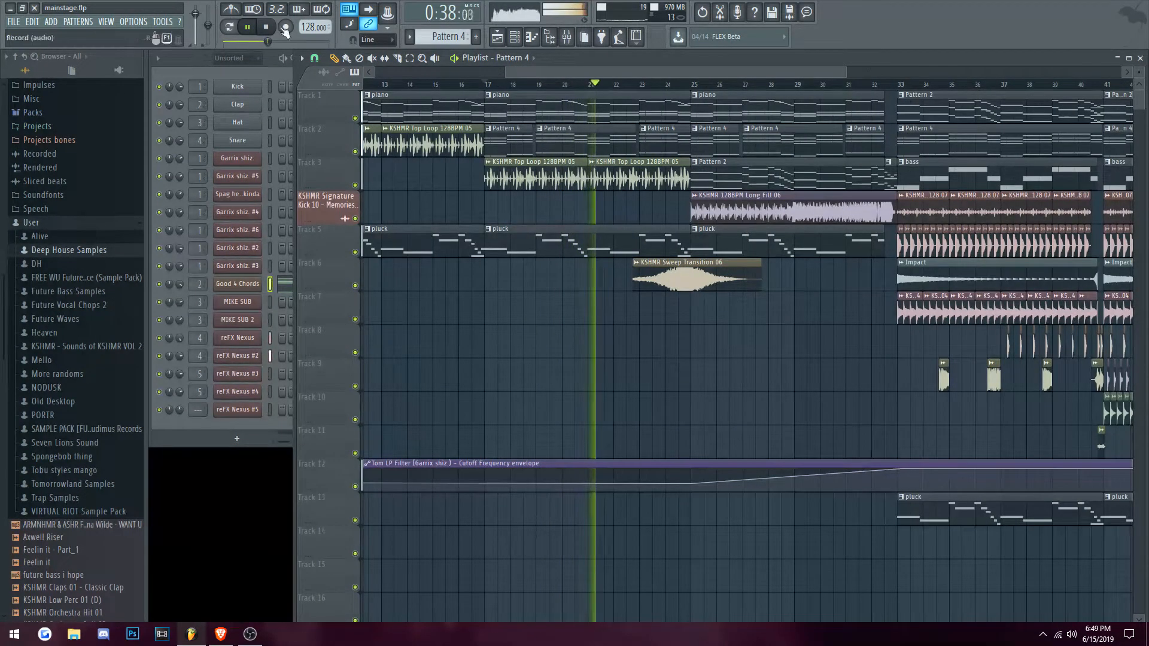
key("space")
Step: Place the song position just before bar 33 and play the drop while viewing its clips through bar 48
left_click_drag(704, 85, 882, 109)
key("space")
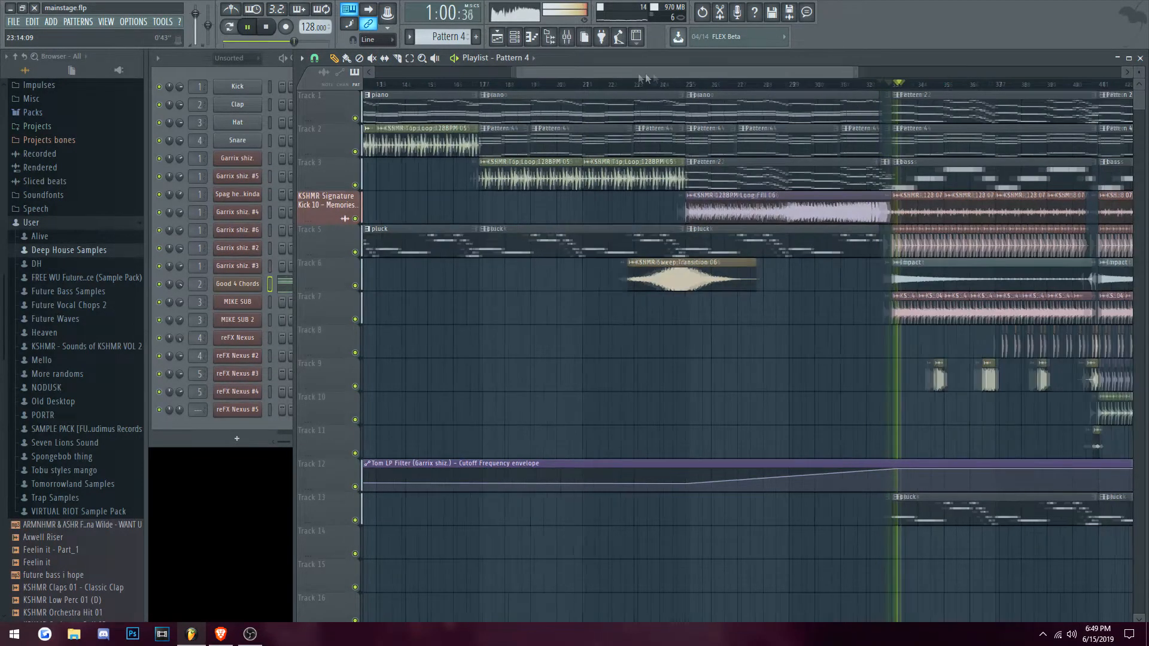
left_click_drag(639, 74, 768, 75)
scroll(755, 76, "down", 3)
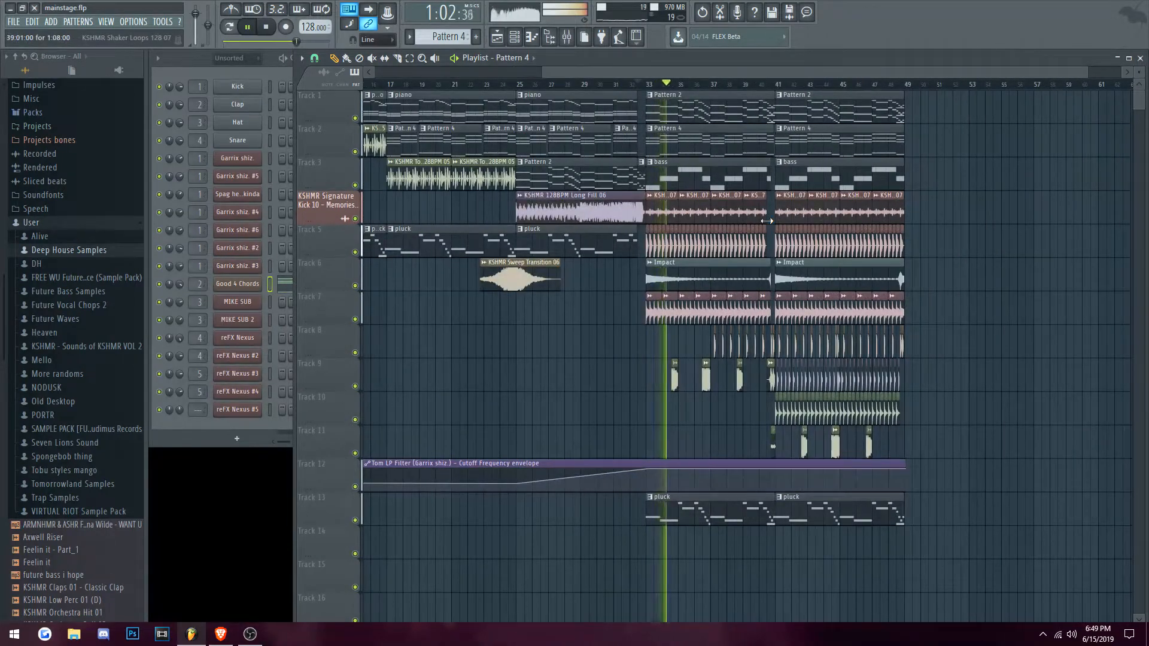
Step: Open the mixer, inspect the Fruity parametric EQ 2 on the Garrix shiz. track, and return to the playlist
left_click(132, 22)
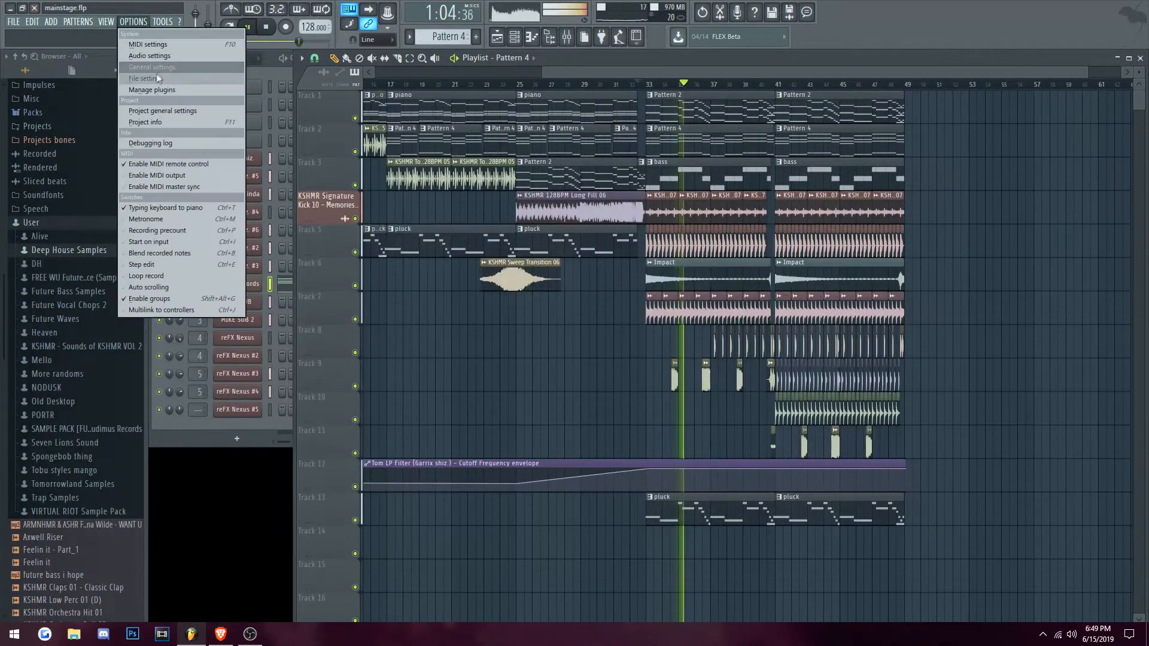
mouse_move(108, 23)
left_click(123, 79)
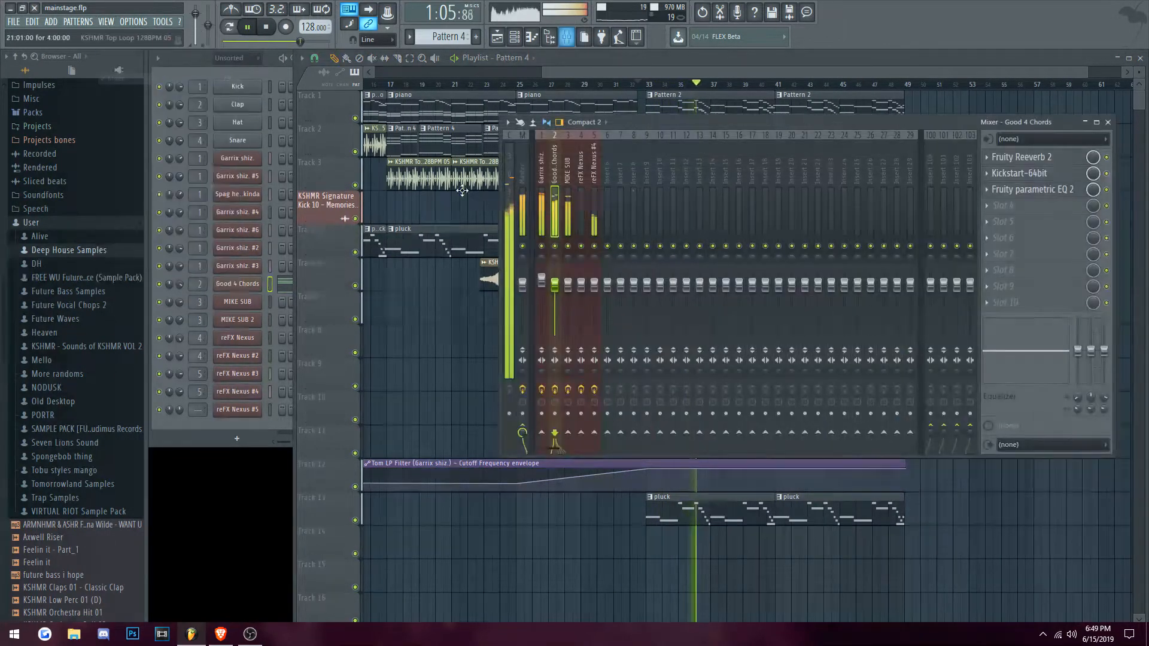
left_click(545, 177)
left_click(1045, 208)
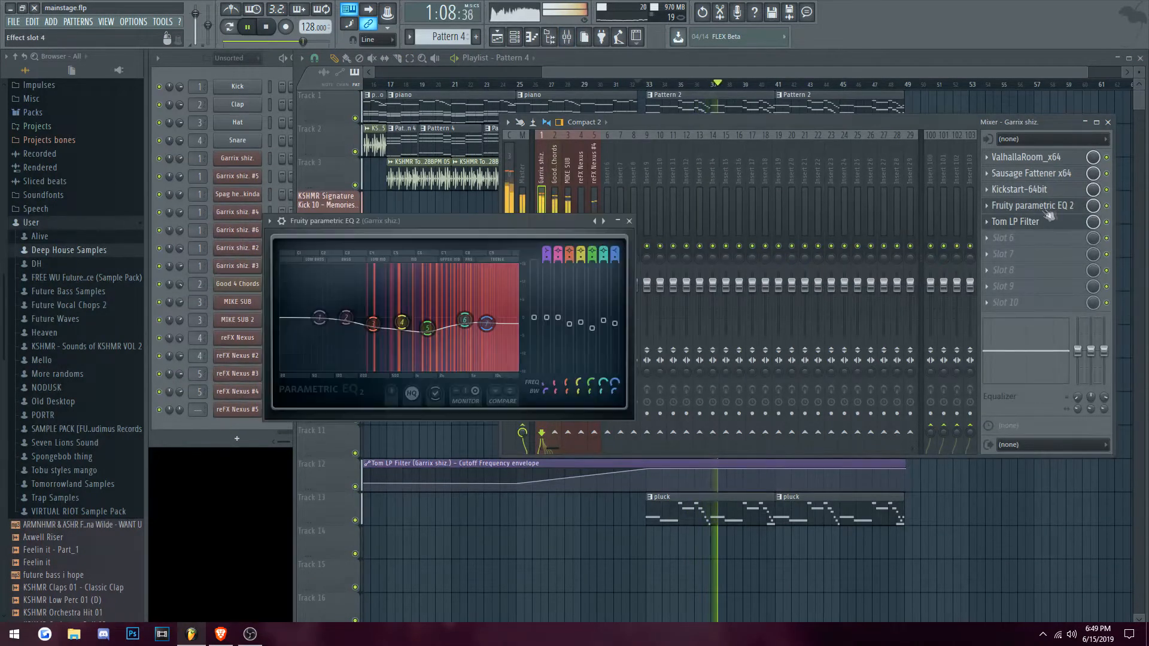
left_click_drag(488, 322, 493, 326)
left_click(629, 221)
left_click(622, 72)
Step: Stop the song and play the transition into the second drop from just before bar 41
left_click(267, 30)
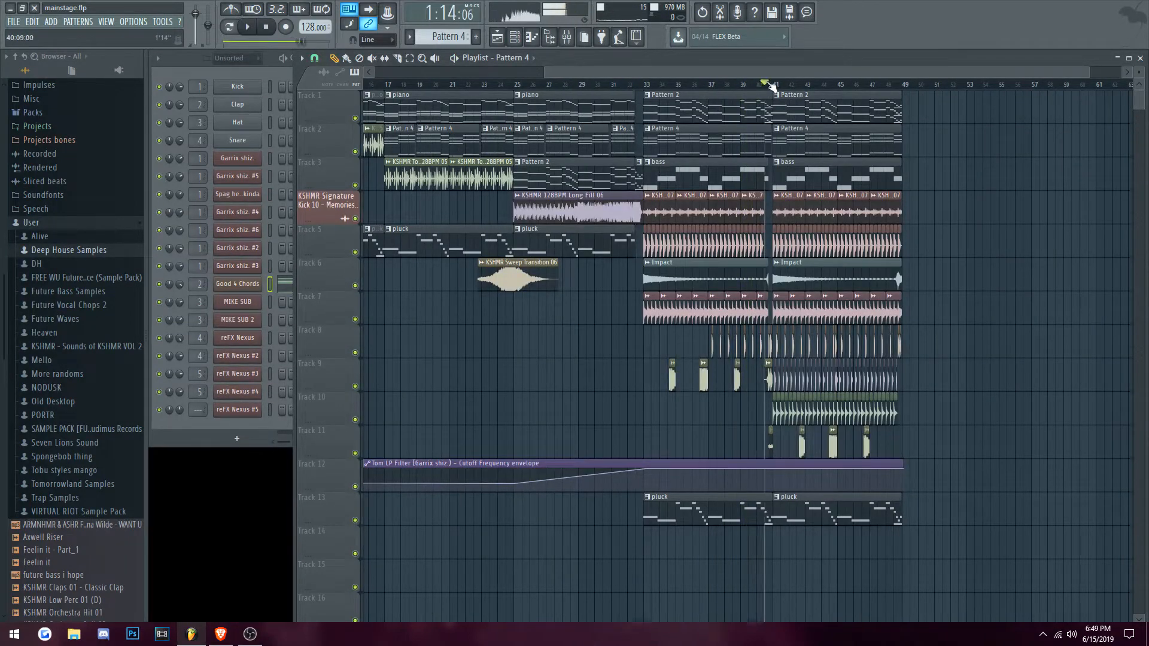
scroll(772, 87, "up", 5)
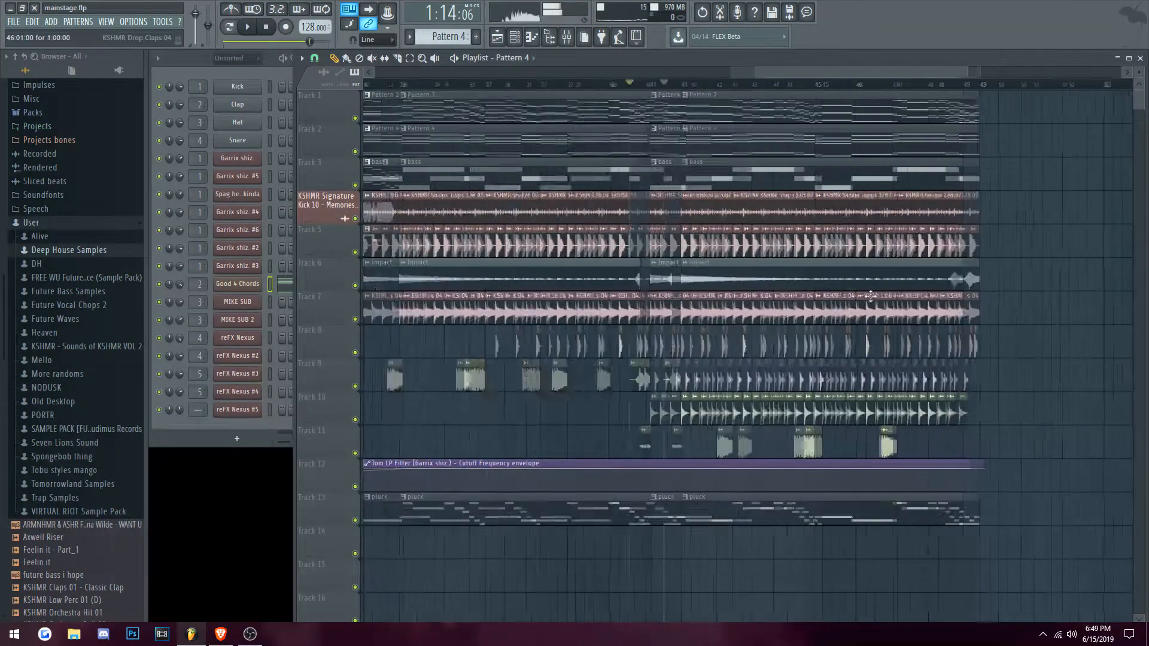
key("space")
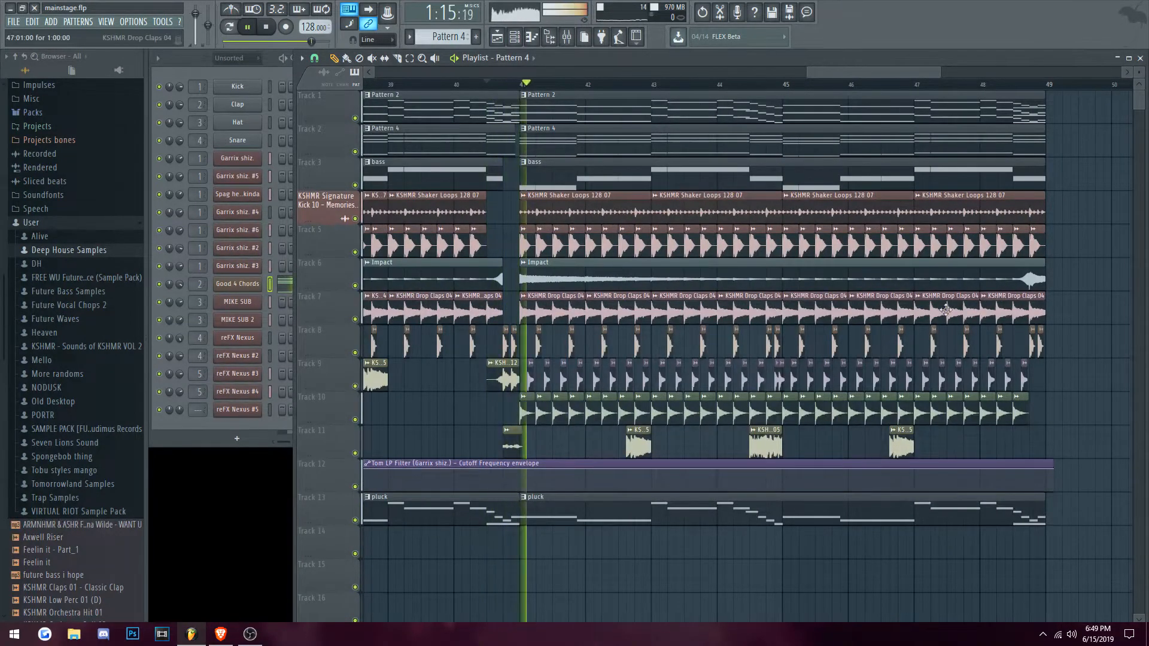
scroll(439, 285, "up", 3)
key("space")
Step: Audition the Feelin it clip on Track 11 with the Playback tool, then play the second drop from that transition
left_click(435, 58)
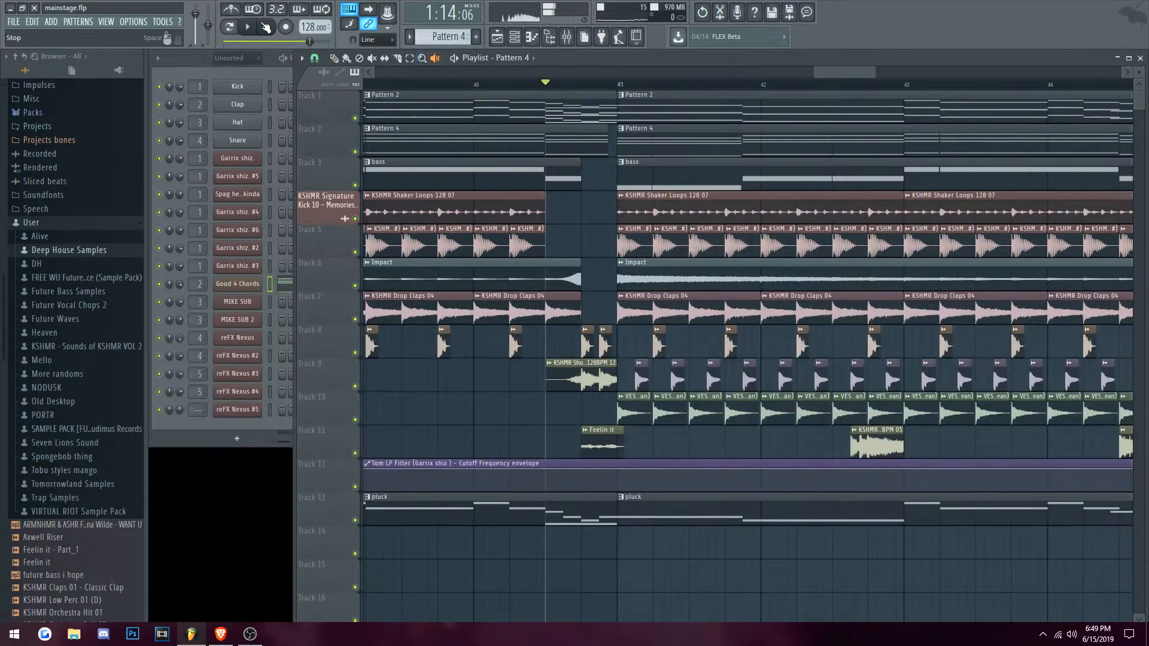
left_click_drag(583, 444, 587, 445)
key("space")
scroll(624, 320, "down", 5)
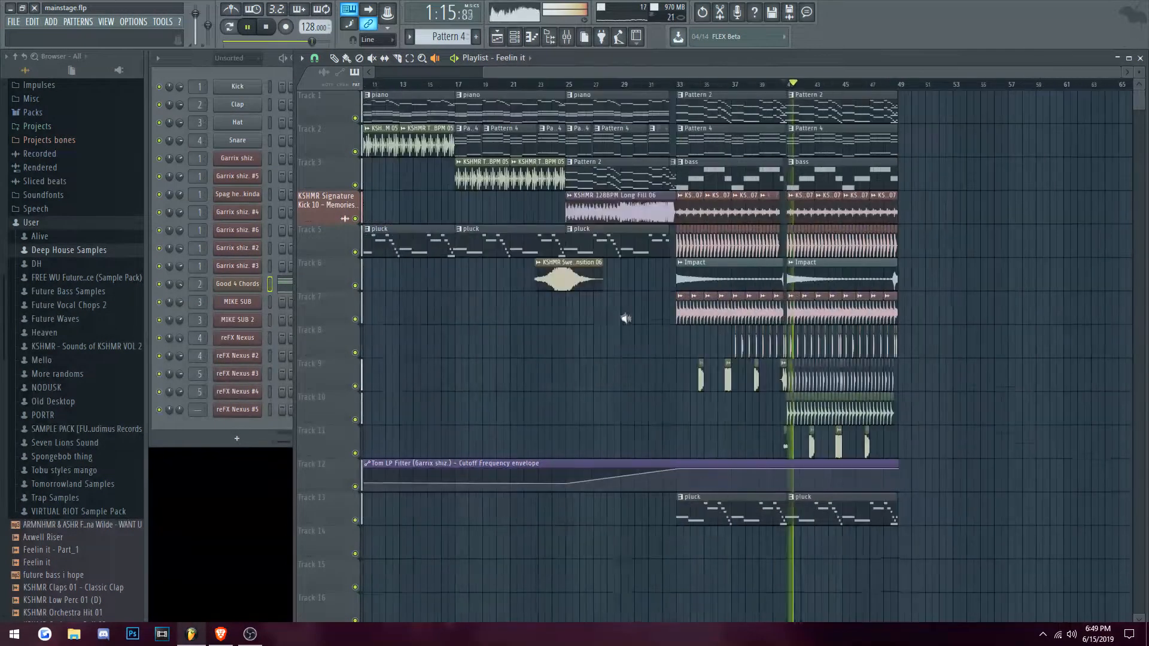
scroll(623, 314, "up", 3)
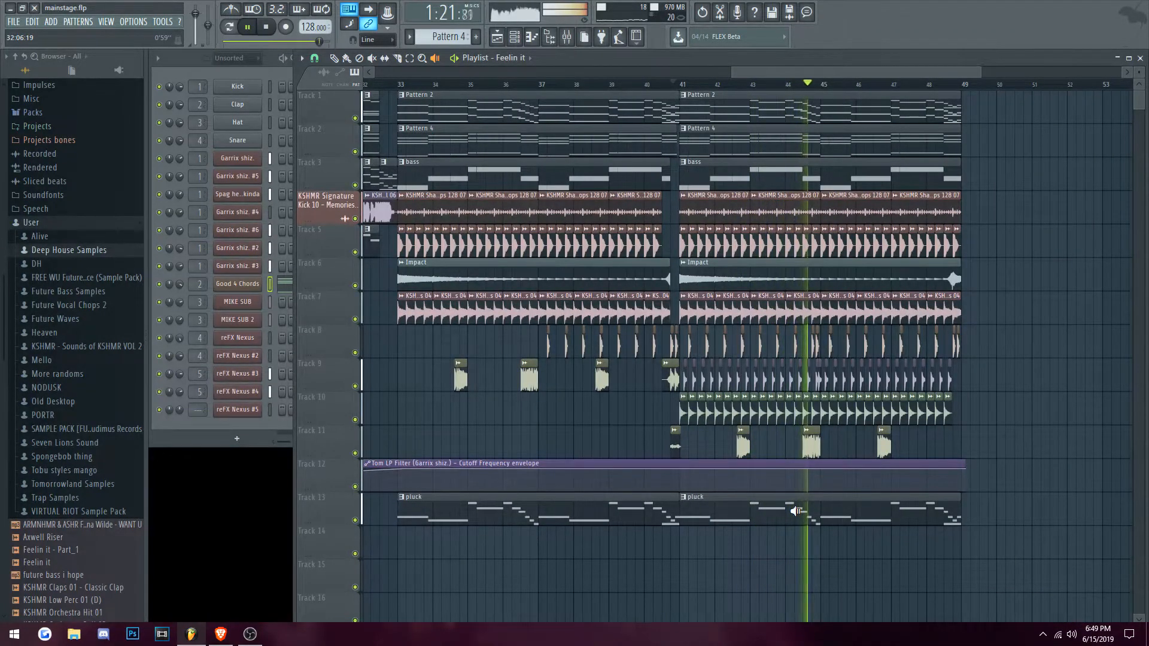
key("space")
scroll(795, 512, "up", 3)
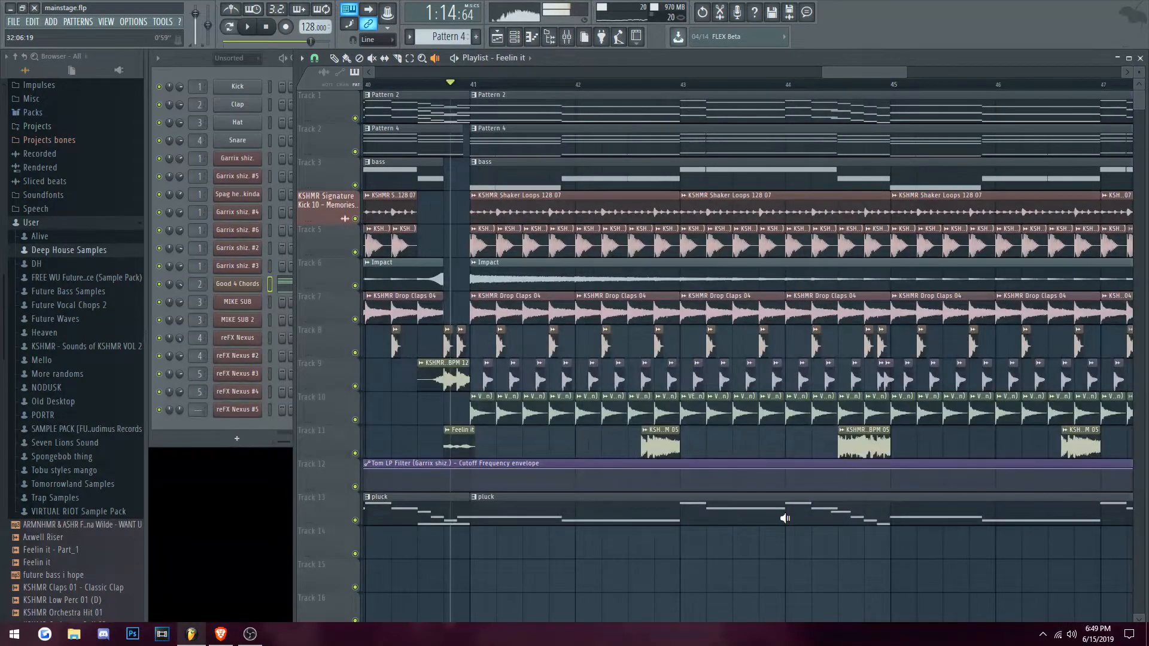
left_click(266, 27)
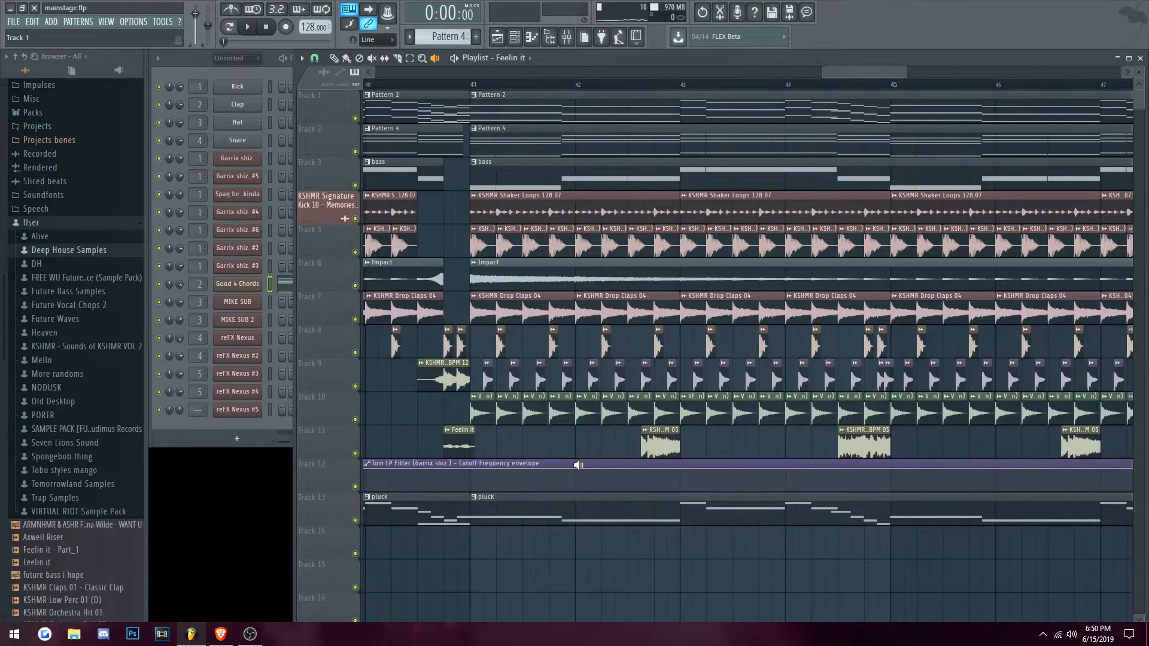
Step: Solo-audition the KSHMR Short Fill 128BPM 05 clips on Track 11 in the second drop
scroll(659, 479, "down", 1)
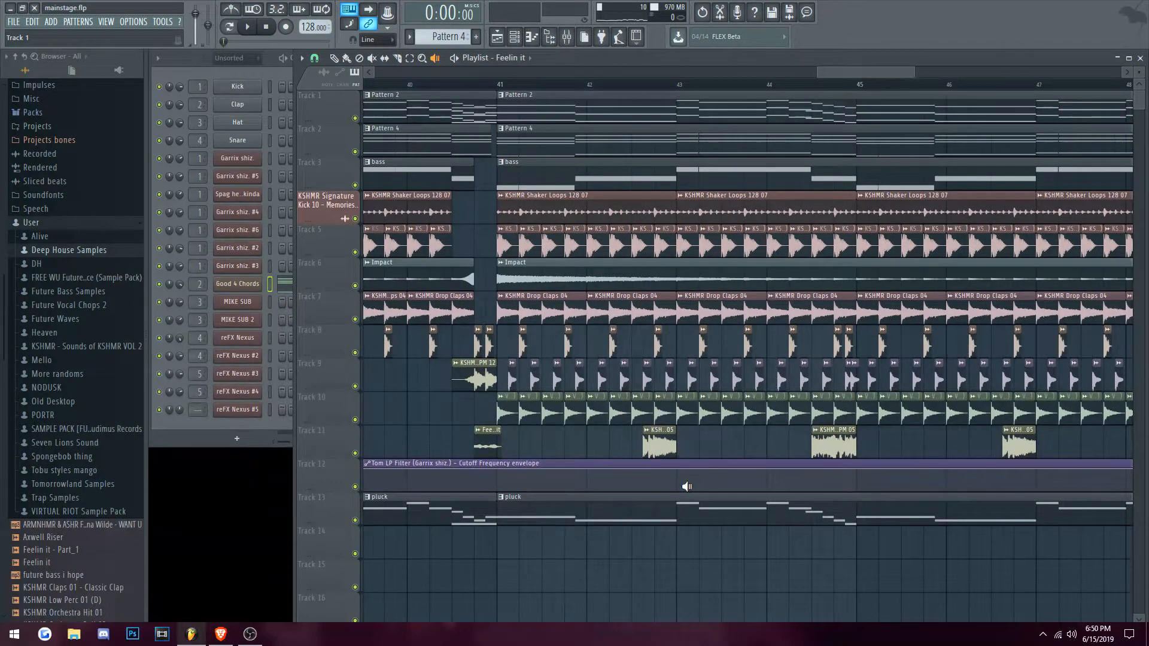
scroll(690, 481, "up", 2)
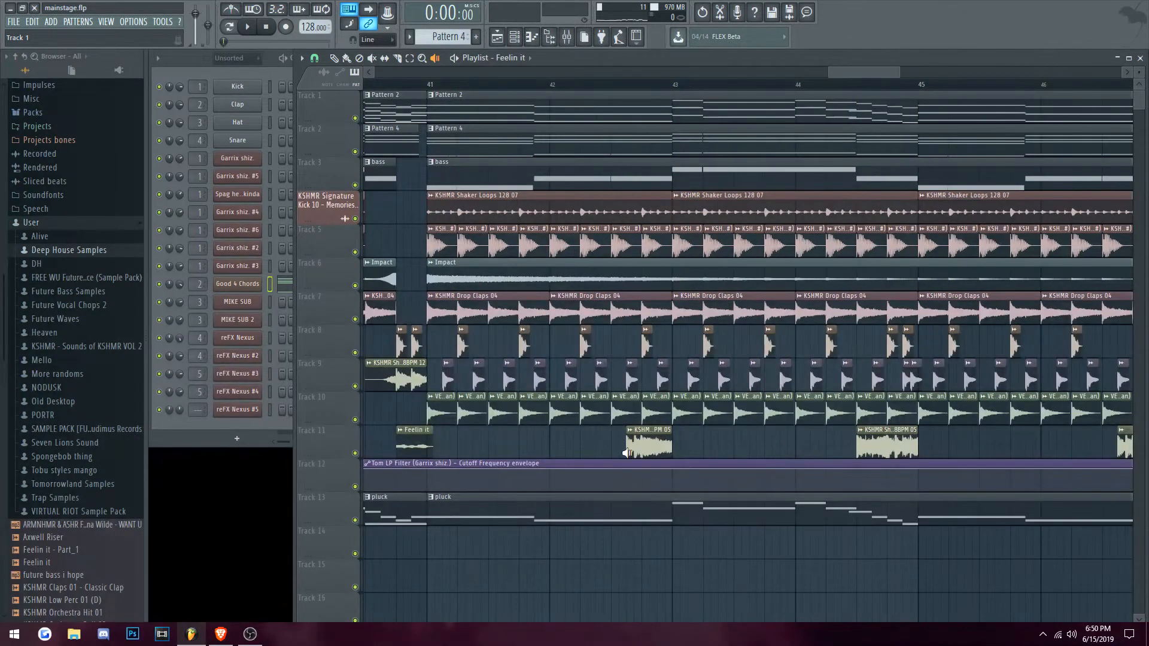
key("space")
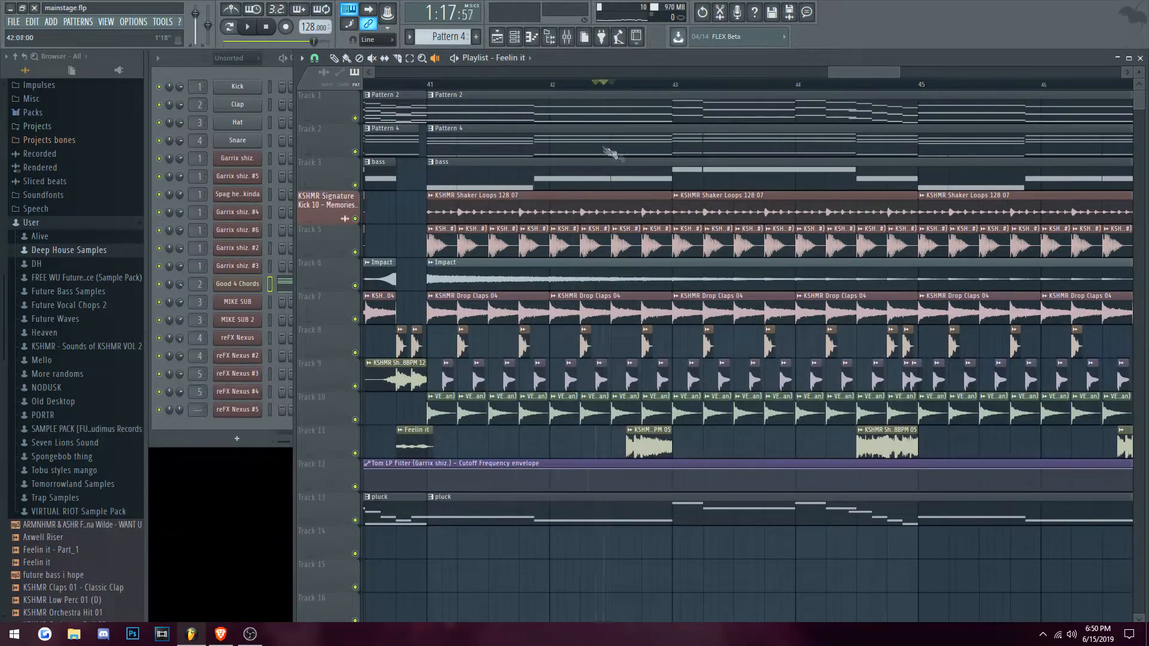
left_click(622, 443)
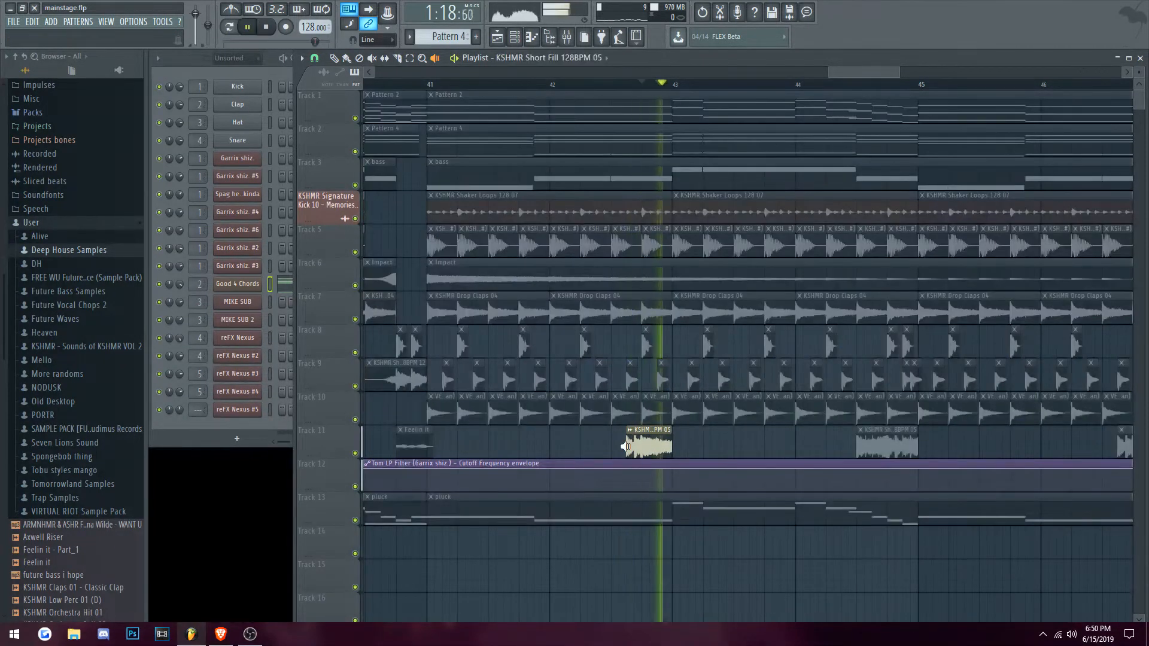
left_click(860, 446)
key("space")
scroll(860, 446, "down", 2)
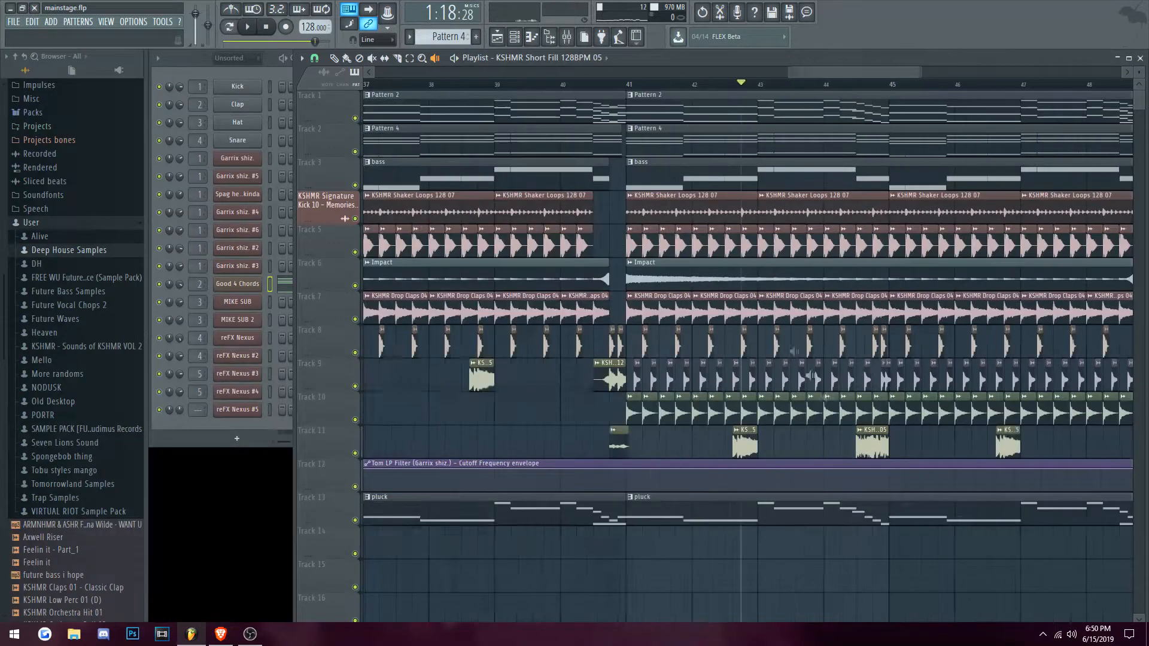
Step: Play the second drop from the middle of bar 42 to hear the short fills in context, then stop and view the whole arrangement
key("space")
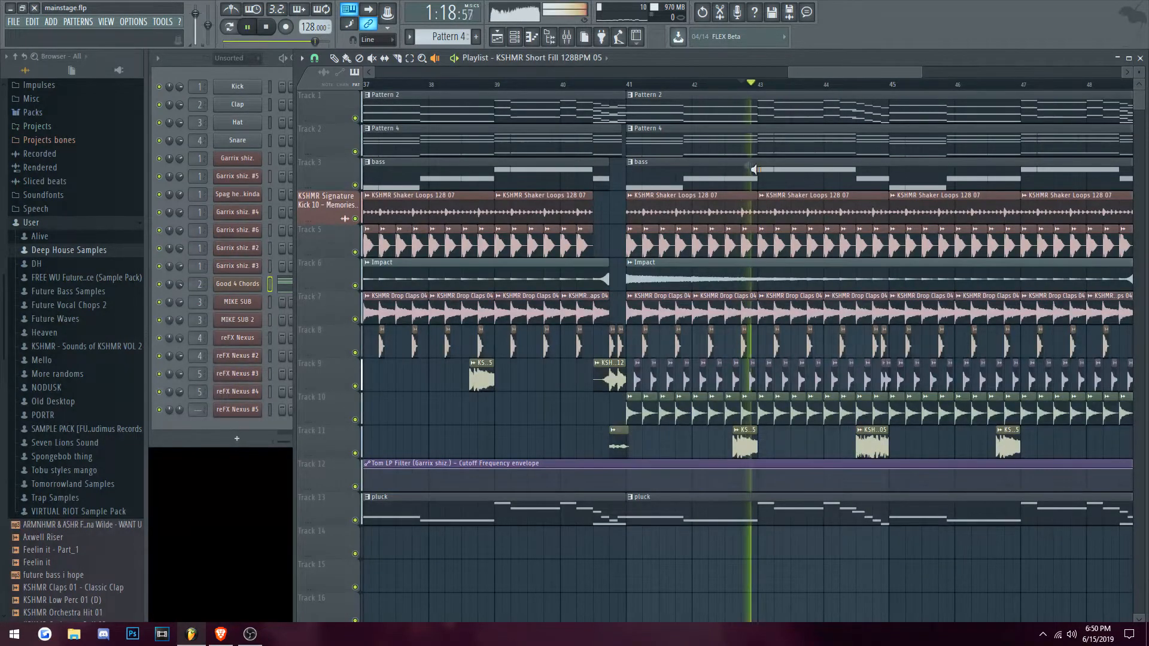
key("space")
left_click(717, 84)
key("space")
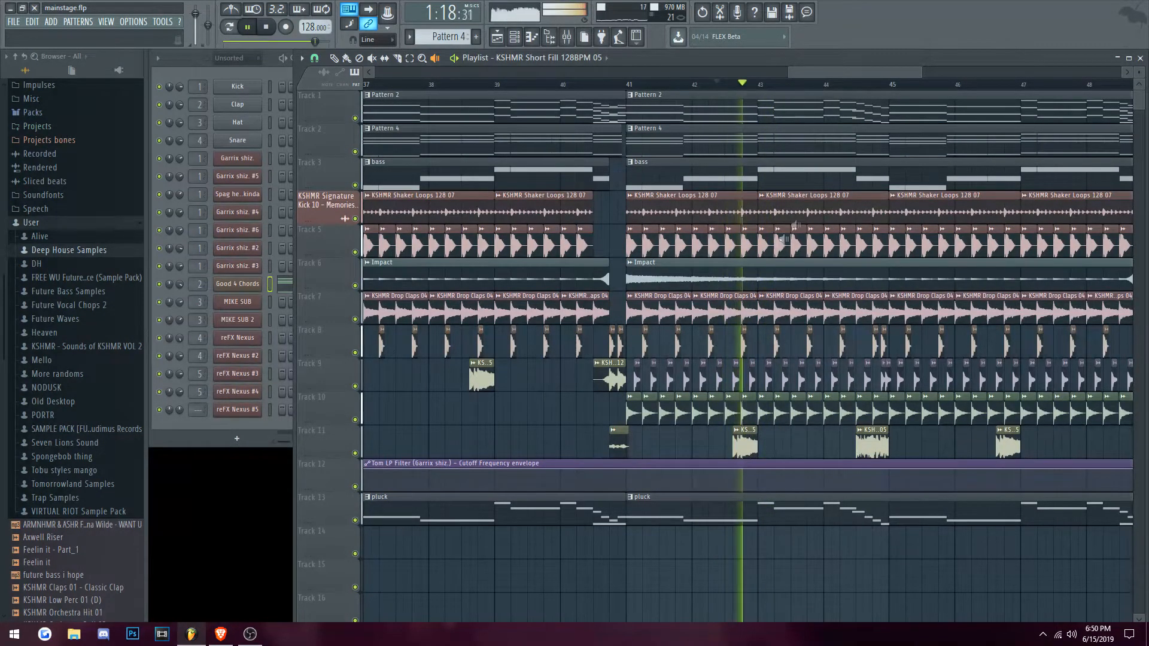
left_click_drag(829, 73, 864, 75)
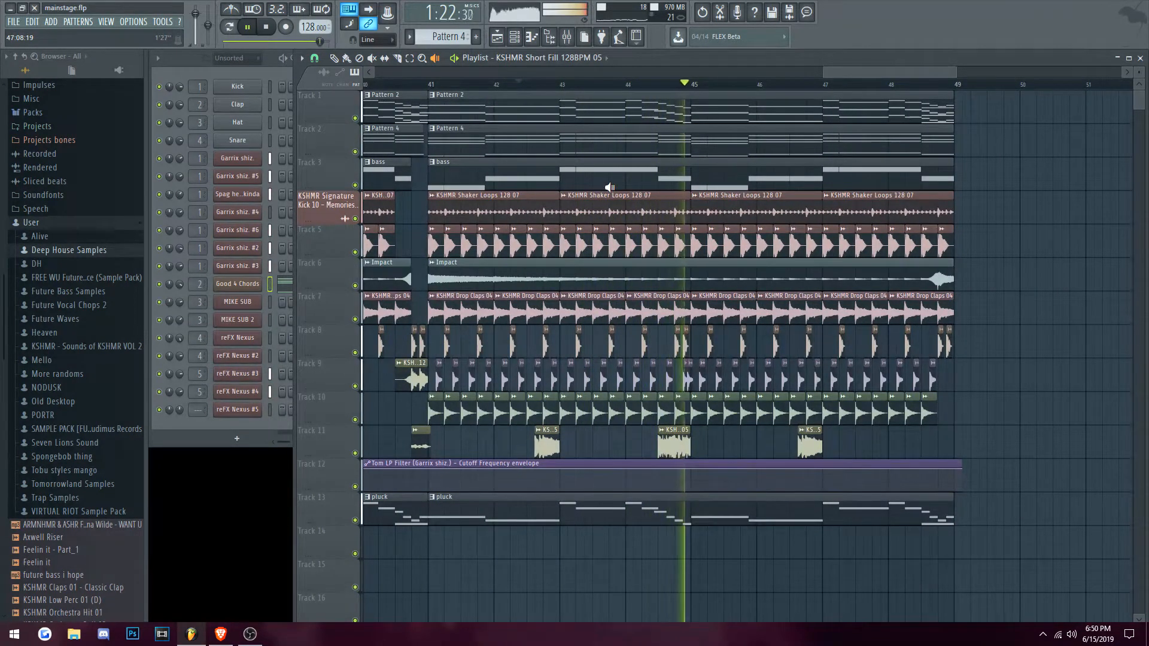
scroll(570, 183, "down", 3)
left_click(269, 27)
scroll(639, 238, "down", 3)
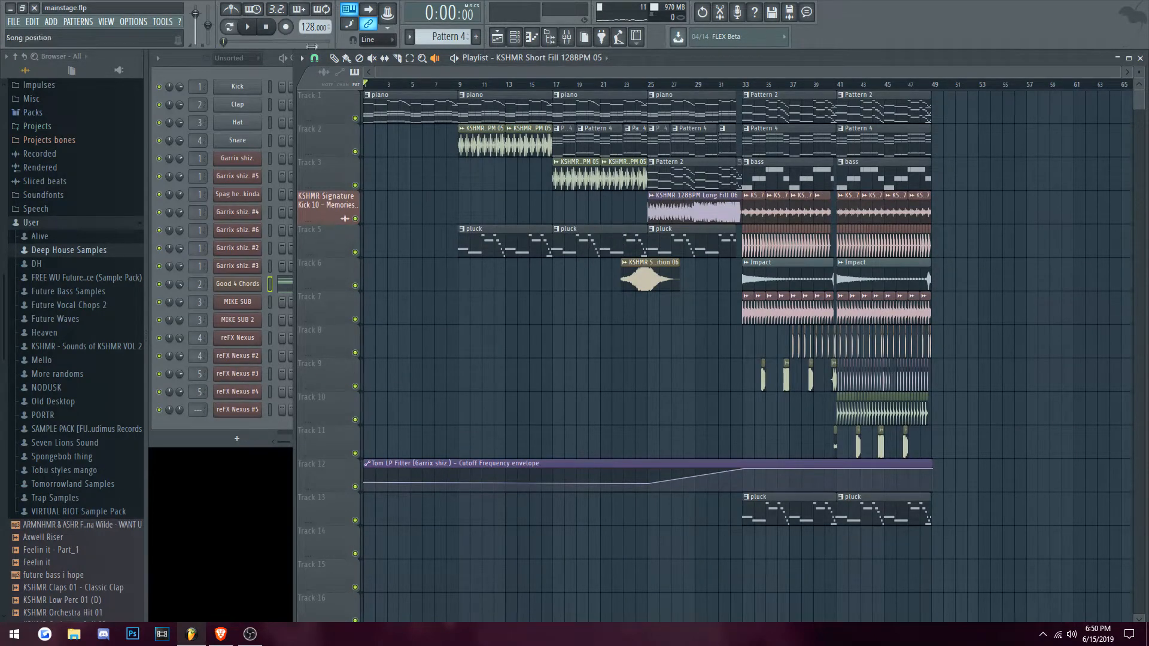
scroll(84, 357, "down", 3)
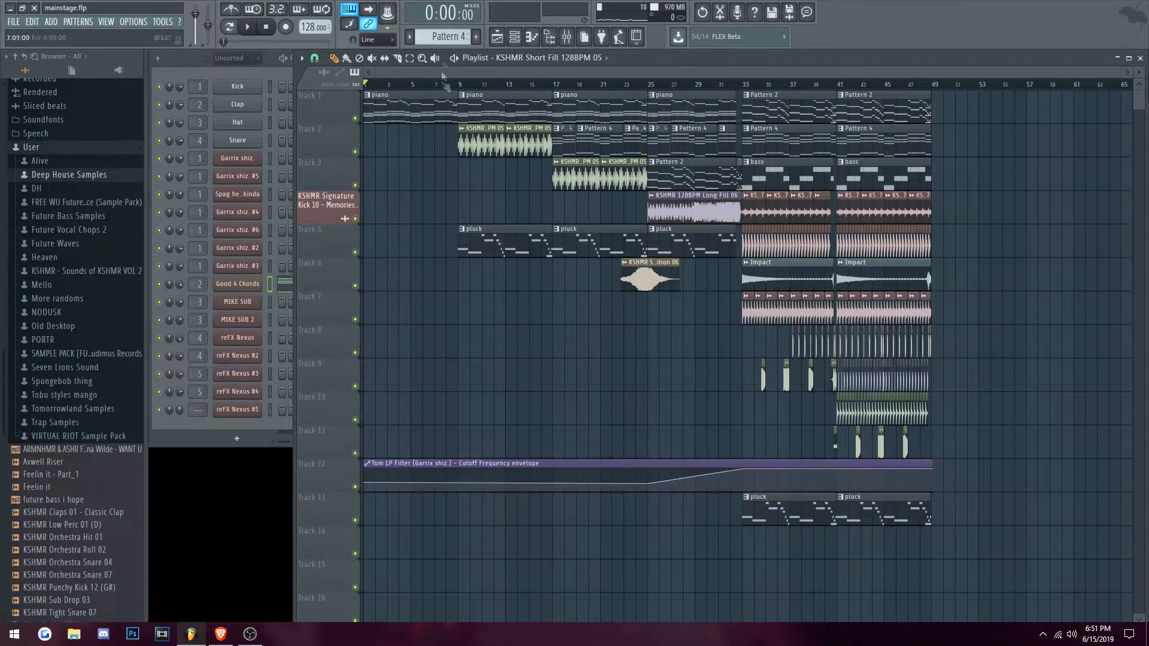
Step: Create a new empty pattern named "gated padf"
left_click(478, 39)
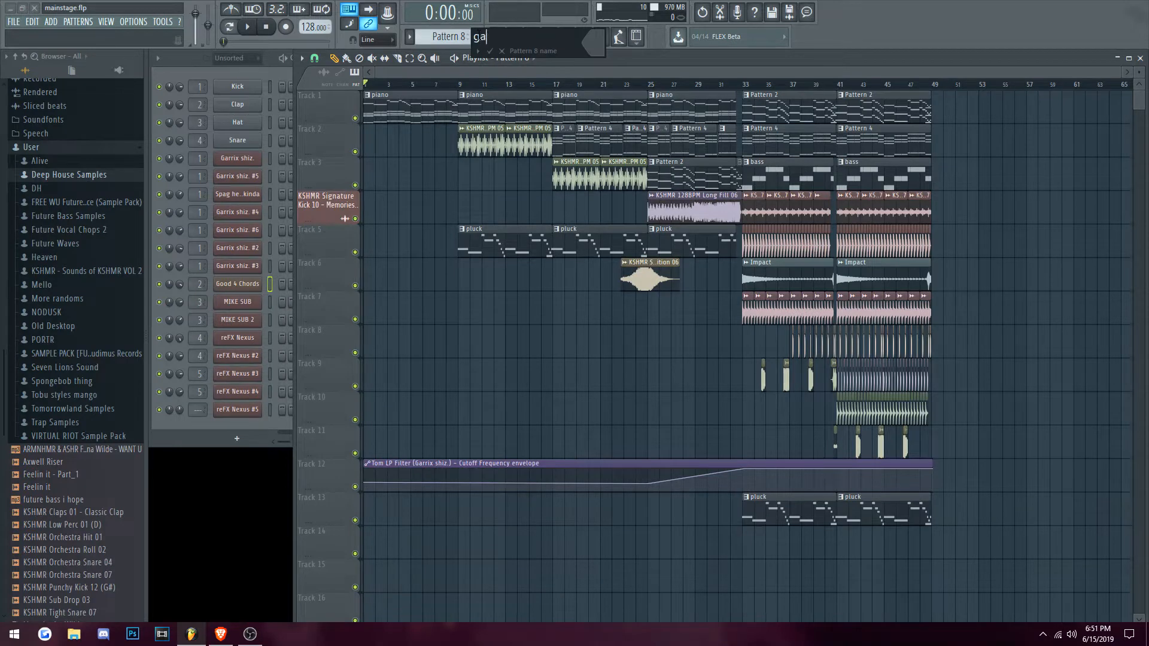
type("gated padf")
key("Return")
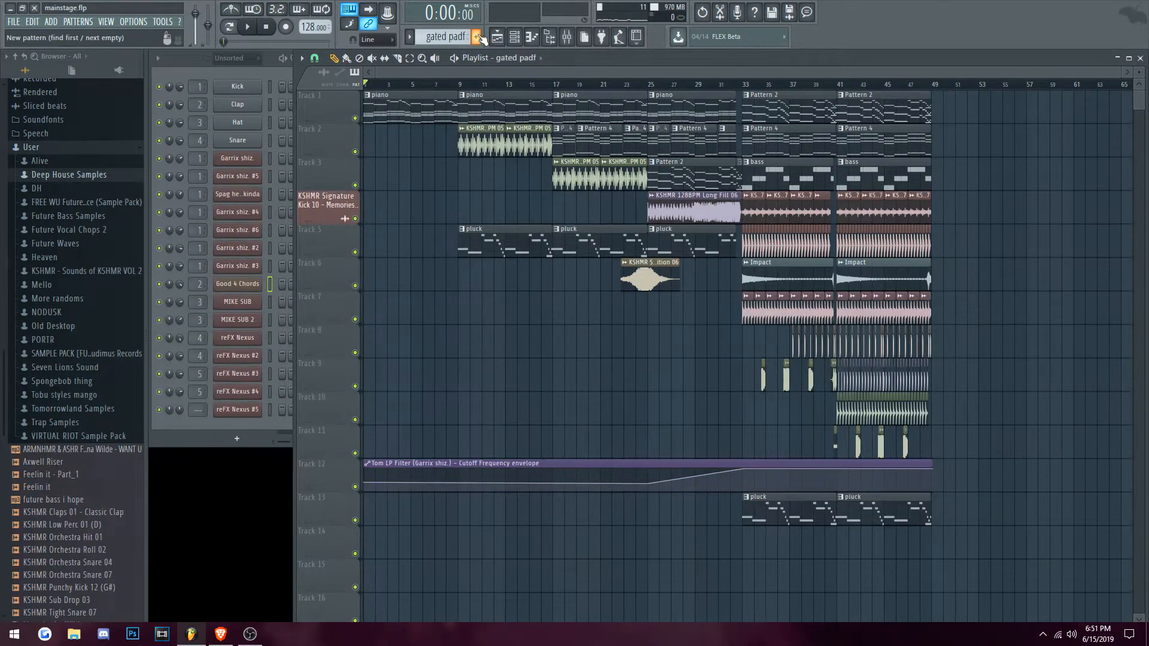
Step: Place a gated padf clip on Track 6 at bar 1
left_click(433, 292)
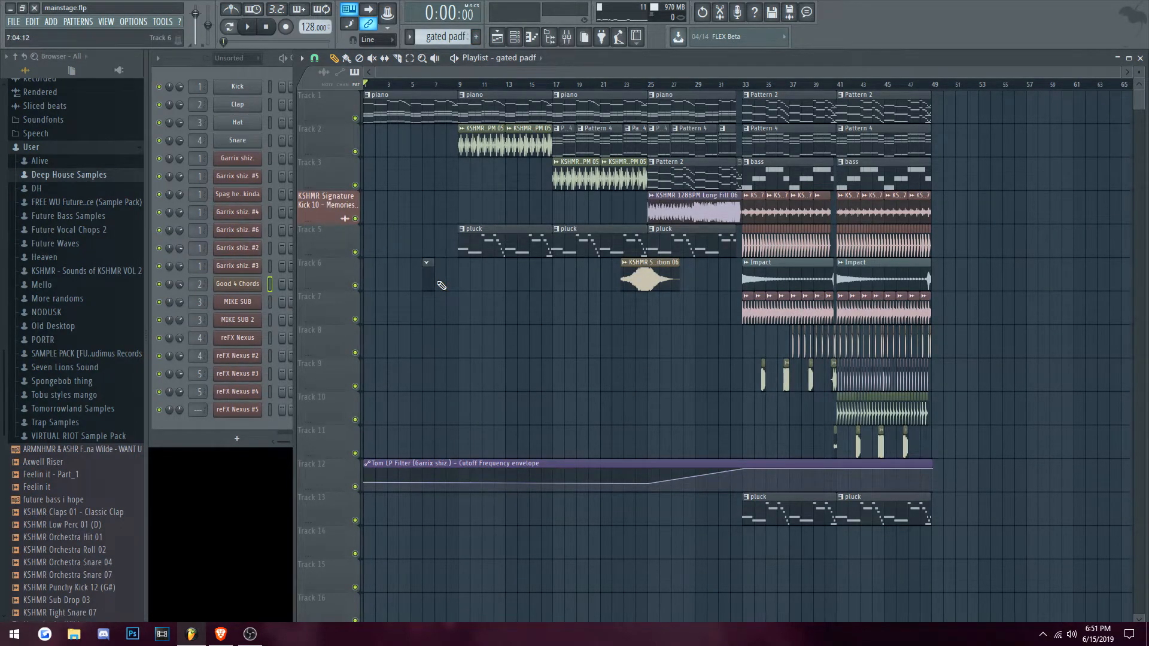
left_click_drag(427, 276, 334, 280)
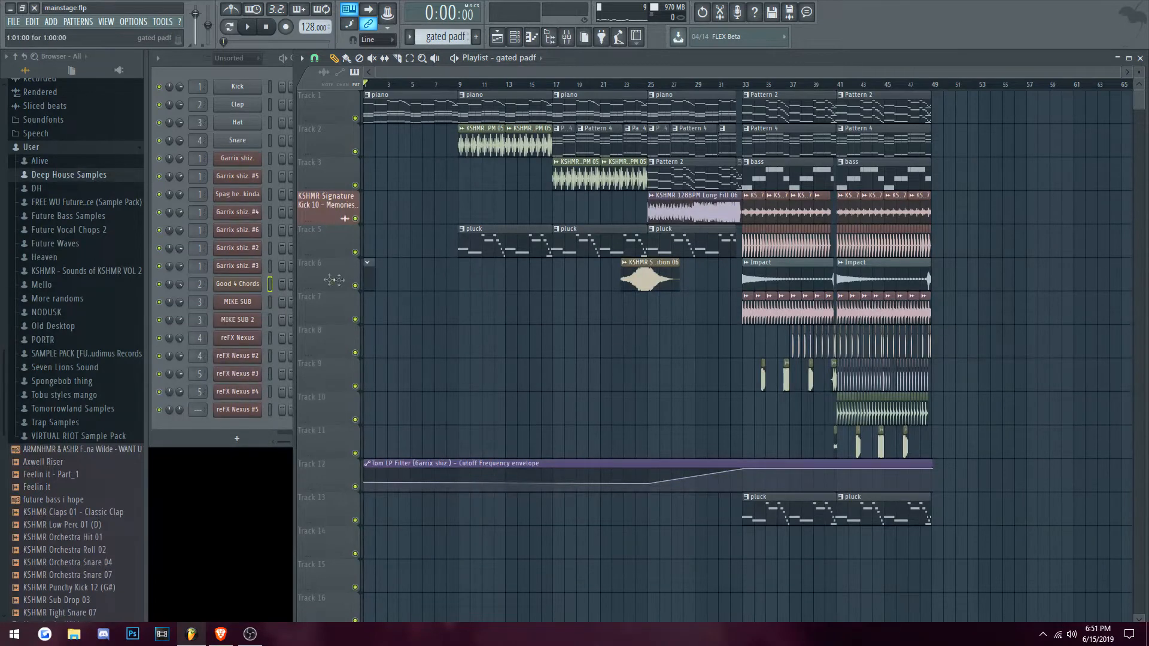
scroll(395, 292, "up", 3)
left_click_drag(445, 71, 383, 72)
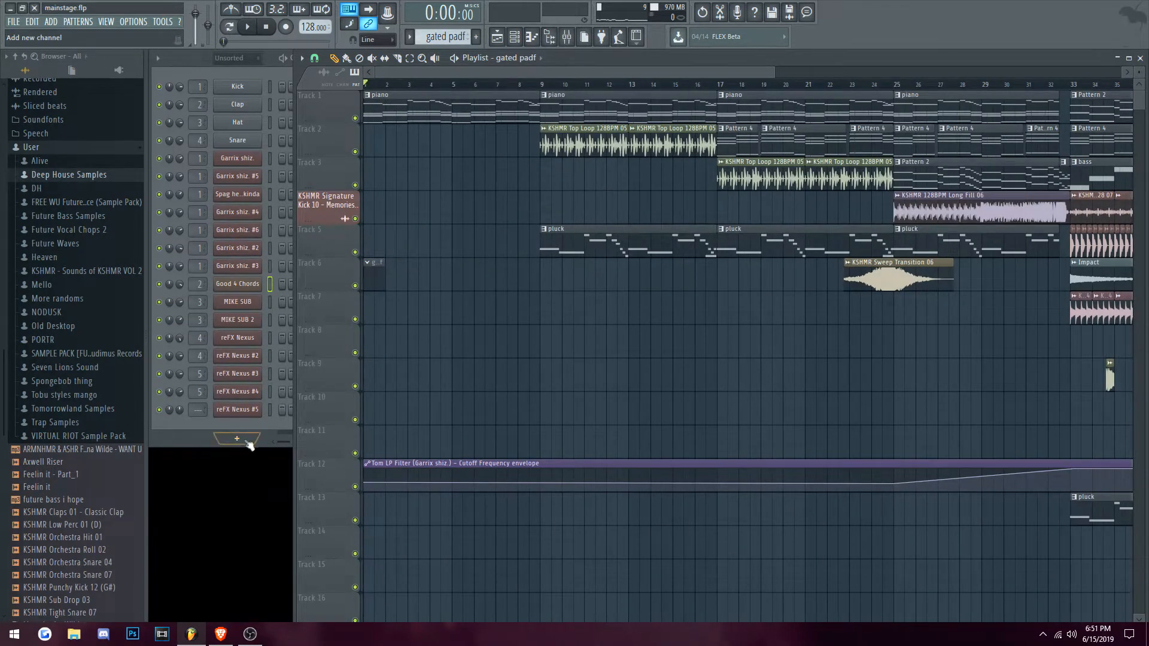
Step: Add a reFX Nexus channel and load the TG Evergreen preset from its Gated Pads category
left_click(247, 442)
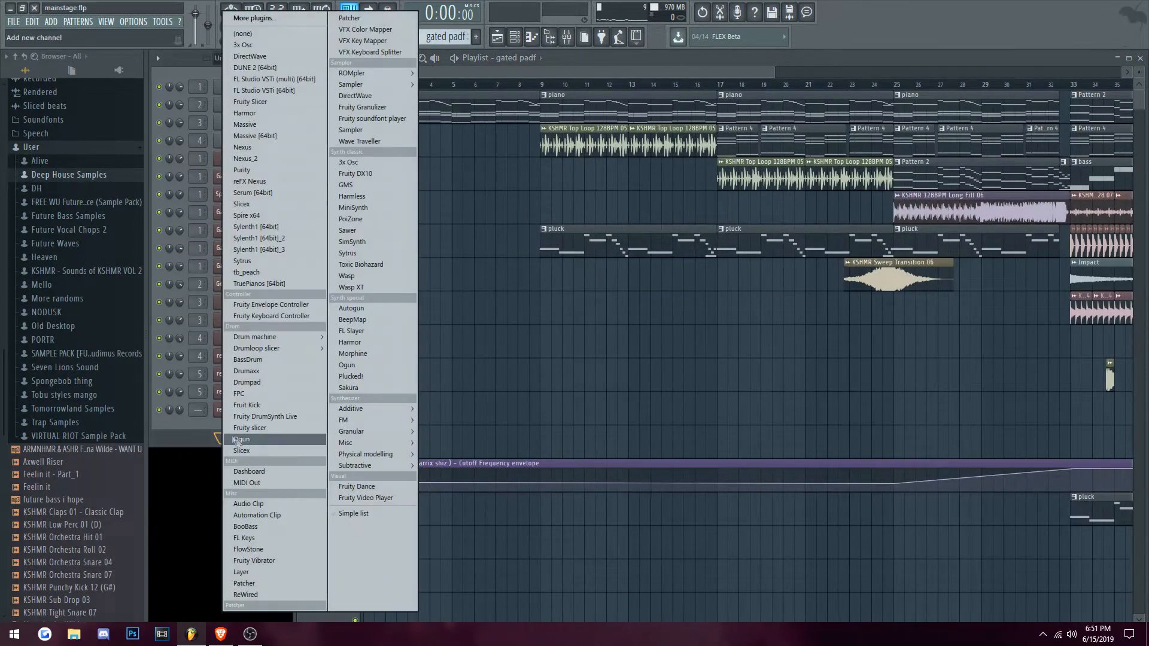
left_click(272, 180)
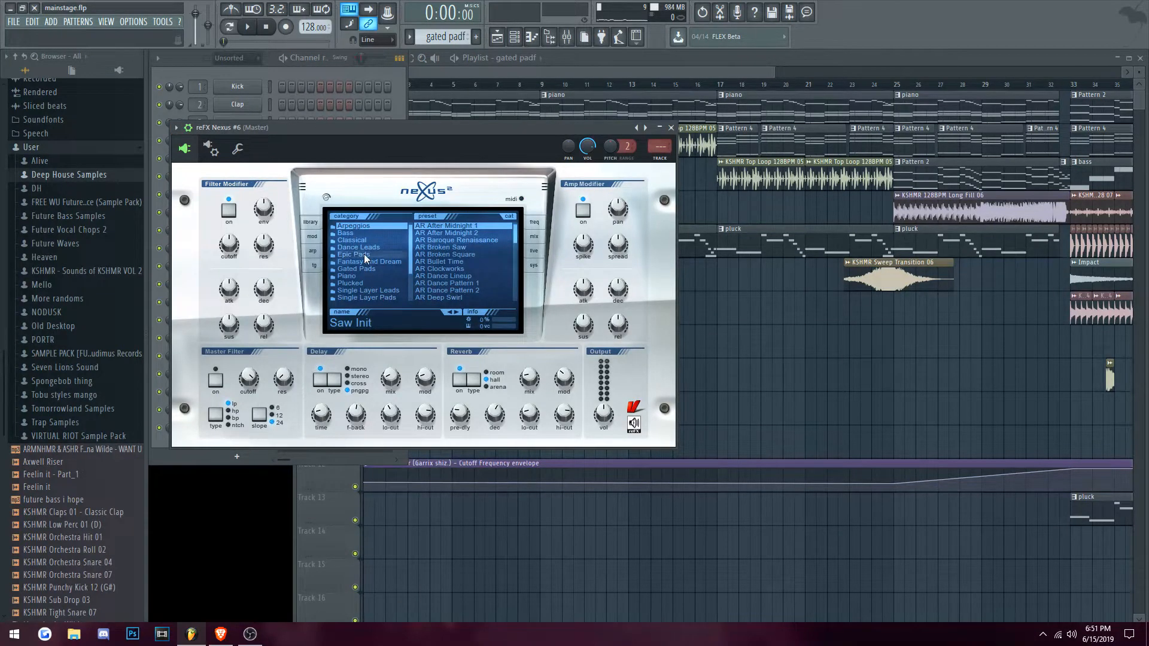
left_click(366, 268)
scroll(464, 278, "down", 2)
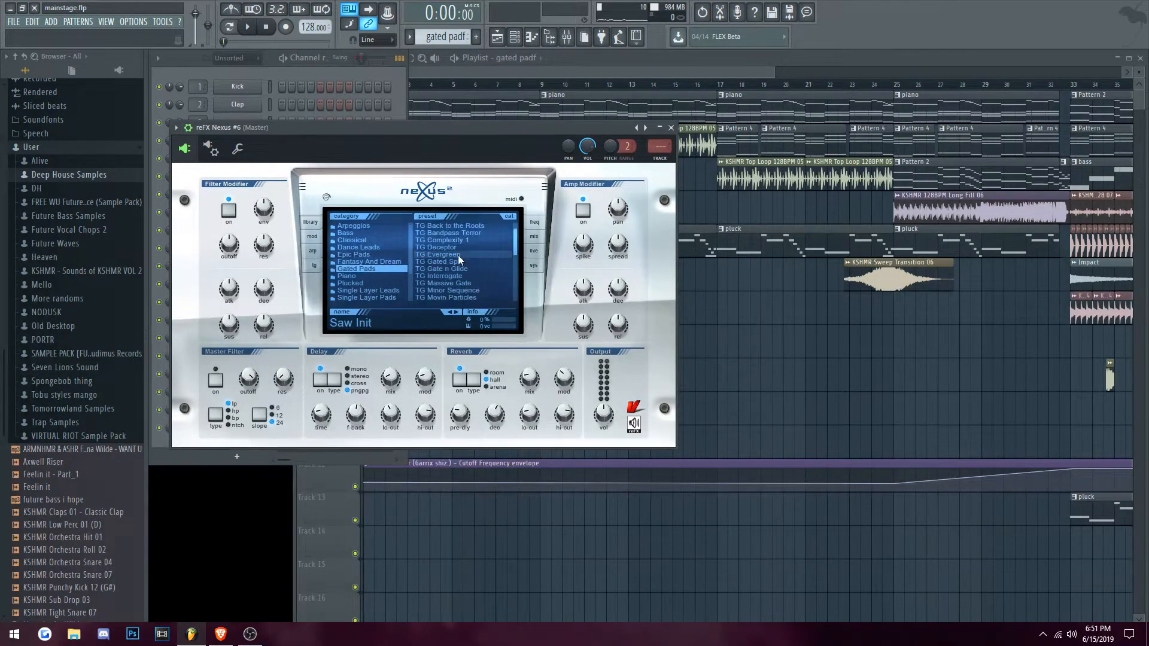
left_click(458, 256)
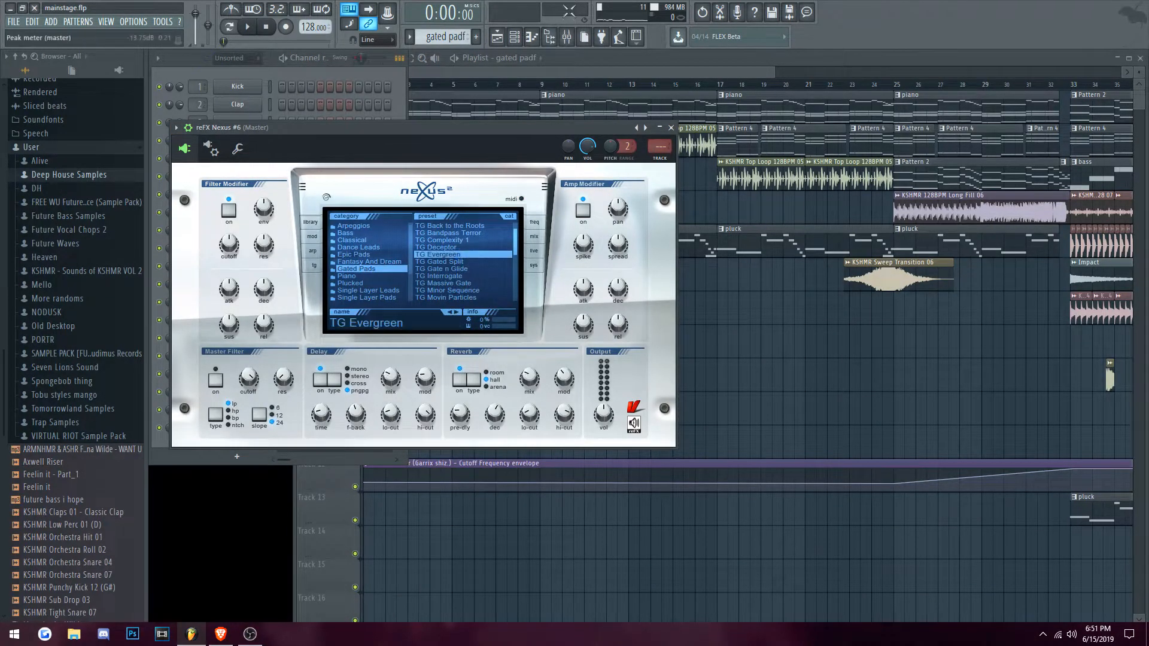
Step: Paste the copied chords into the new reFX Nexus #6 channel's piano roll, play the gated padf pattern and review its notes
left_click(532, 37)
key("ctrl+v")
left_click(980, 78)
left_click(247, 27)
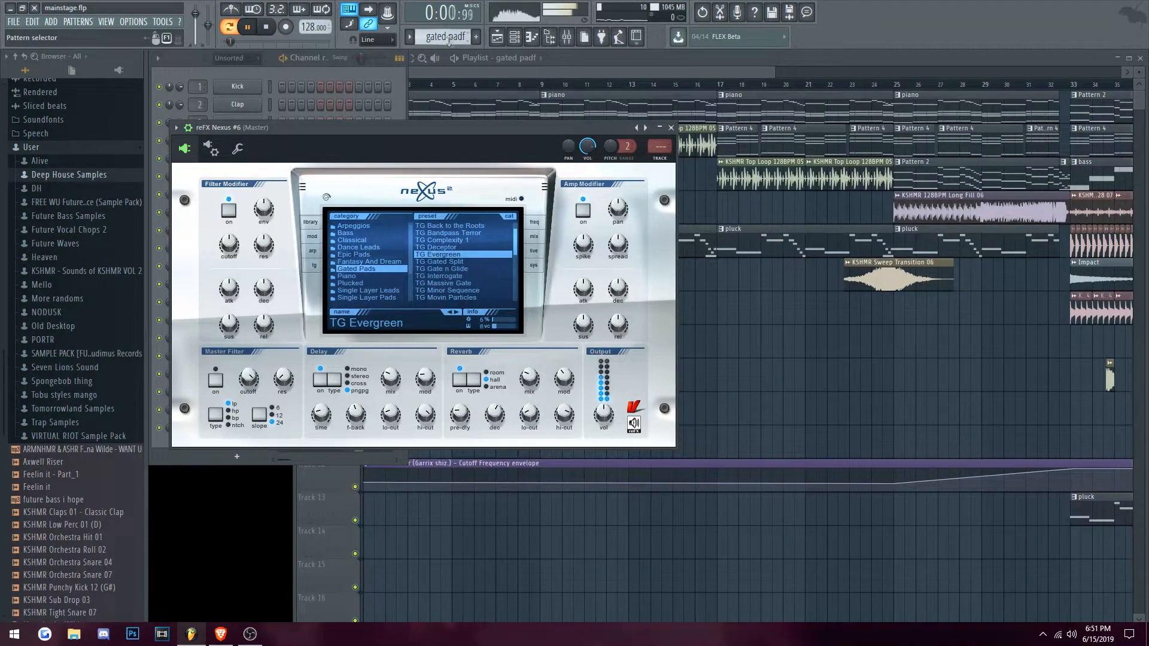
left_click(671, 127)
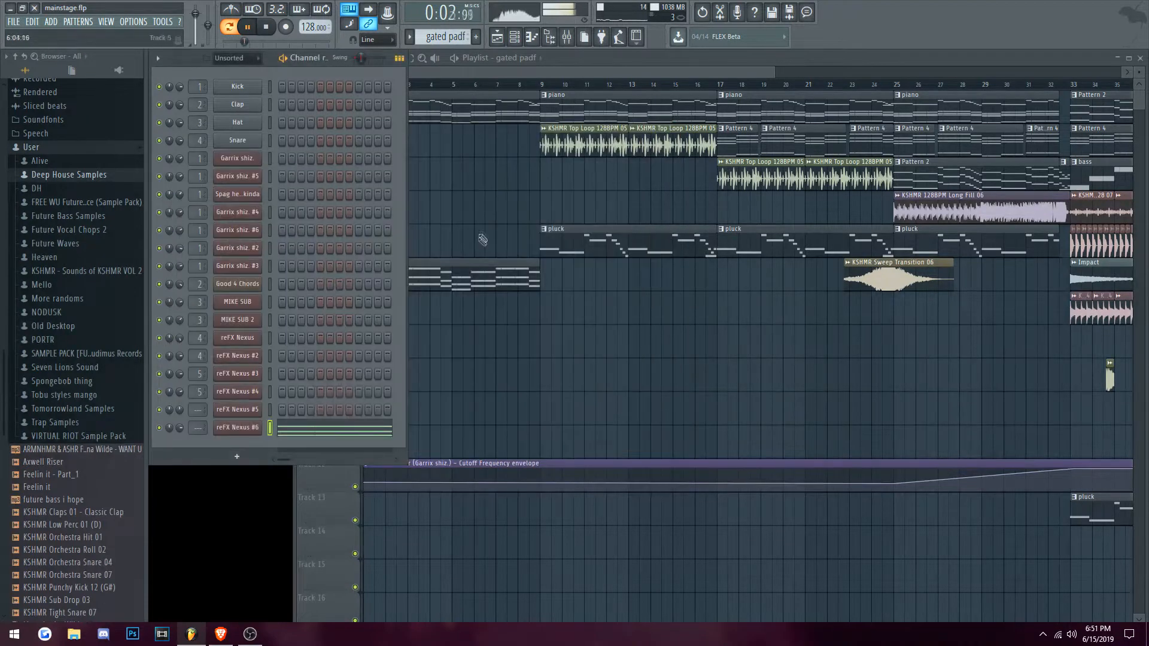
key("F7")
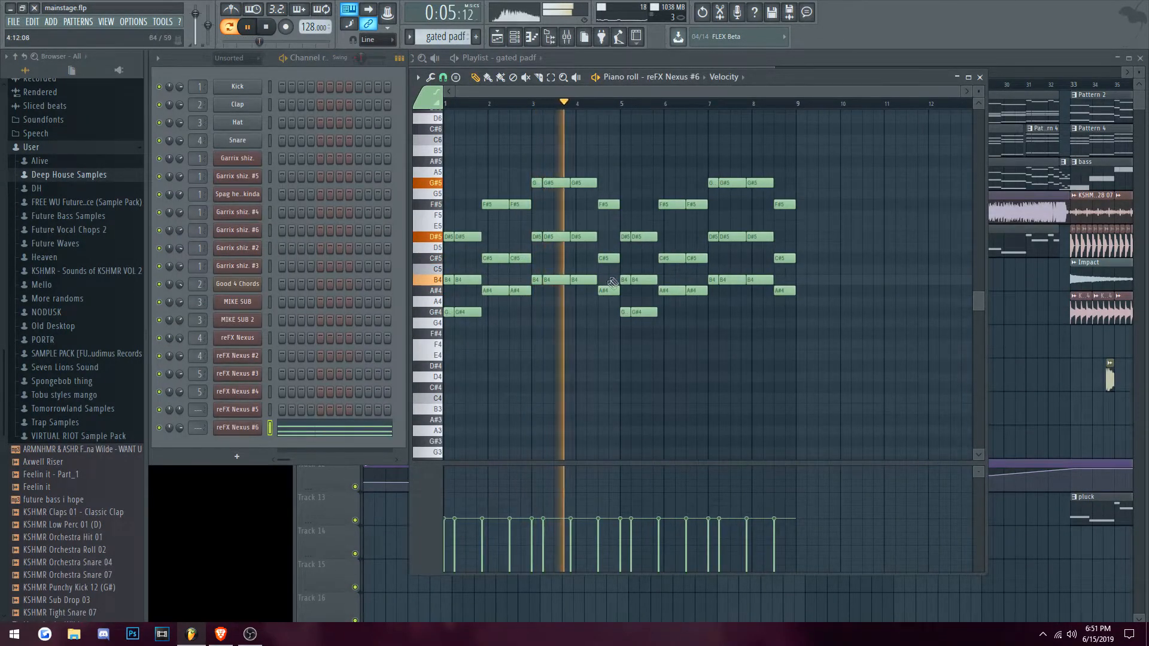
left_click(980, 77)
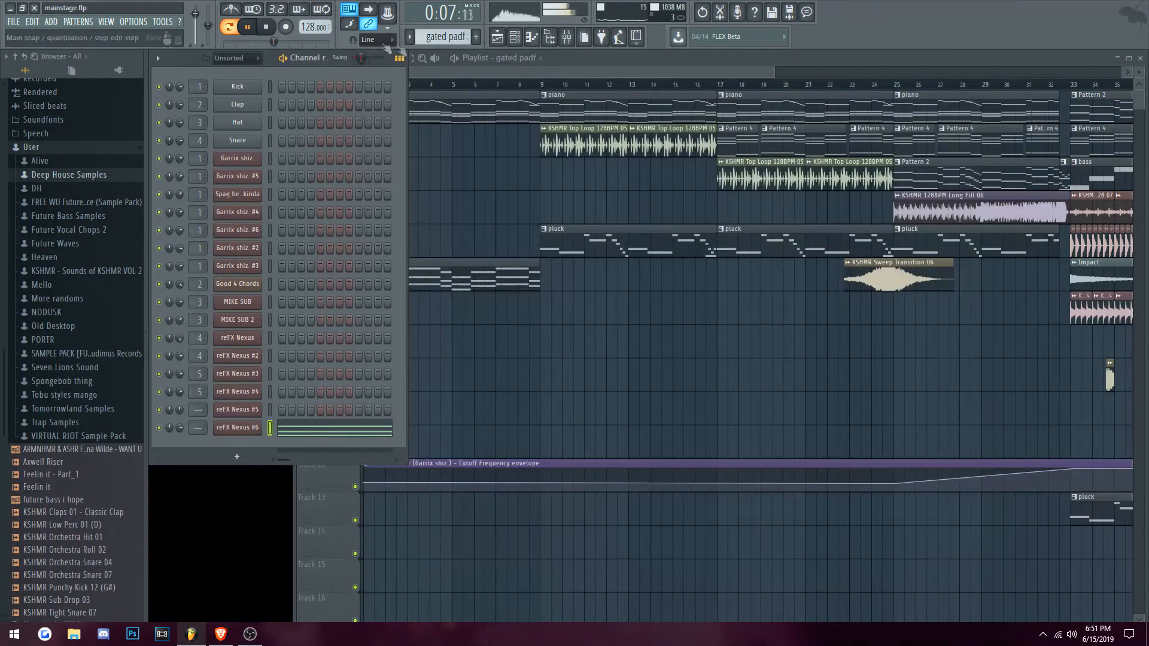
Step: Adjust the TG Evergreen pad's reverb mix to about 63 and its delay modulation in reFX Nexus #6 while auditioning the pattern
left_click(238, 427)
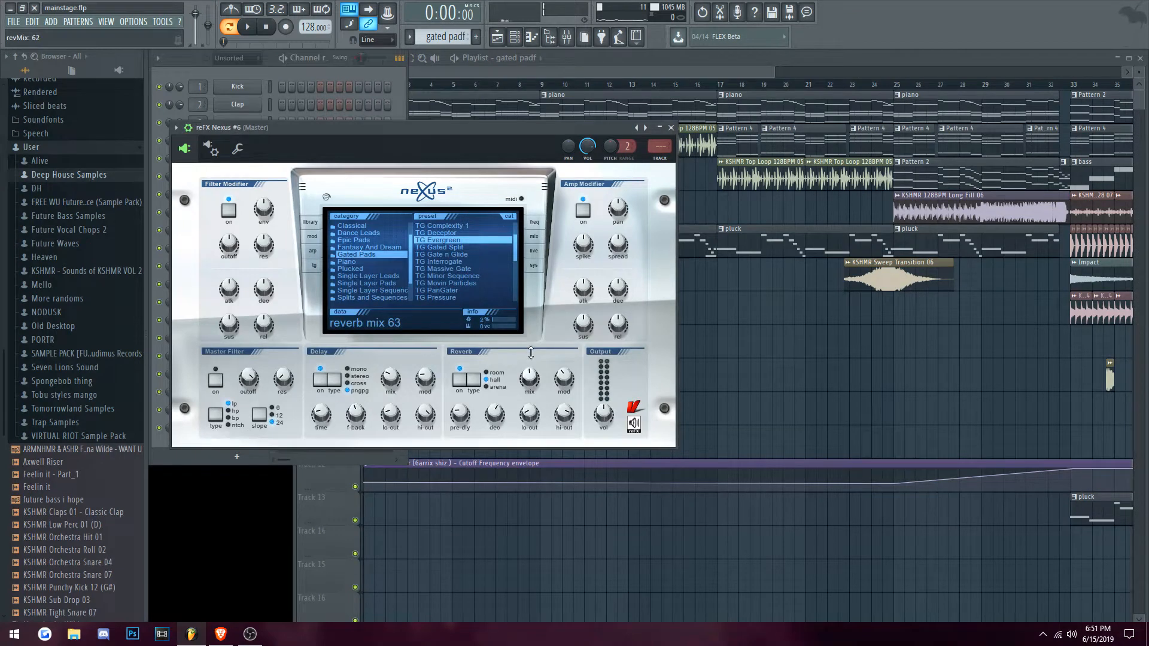
left_click(250, 27)
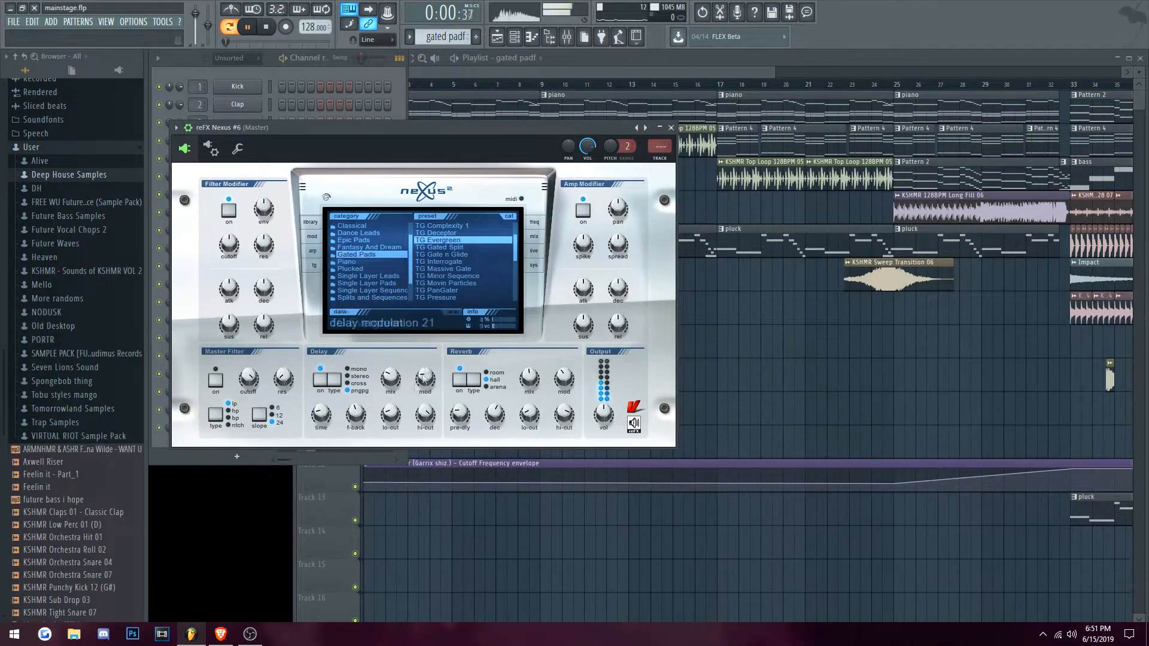
left_click(267, 28)
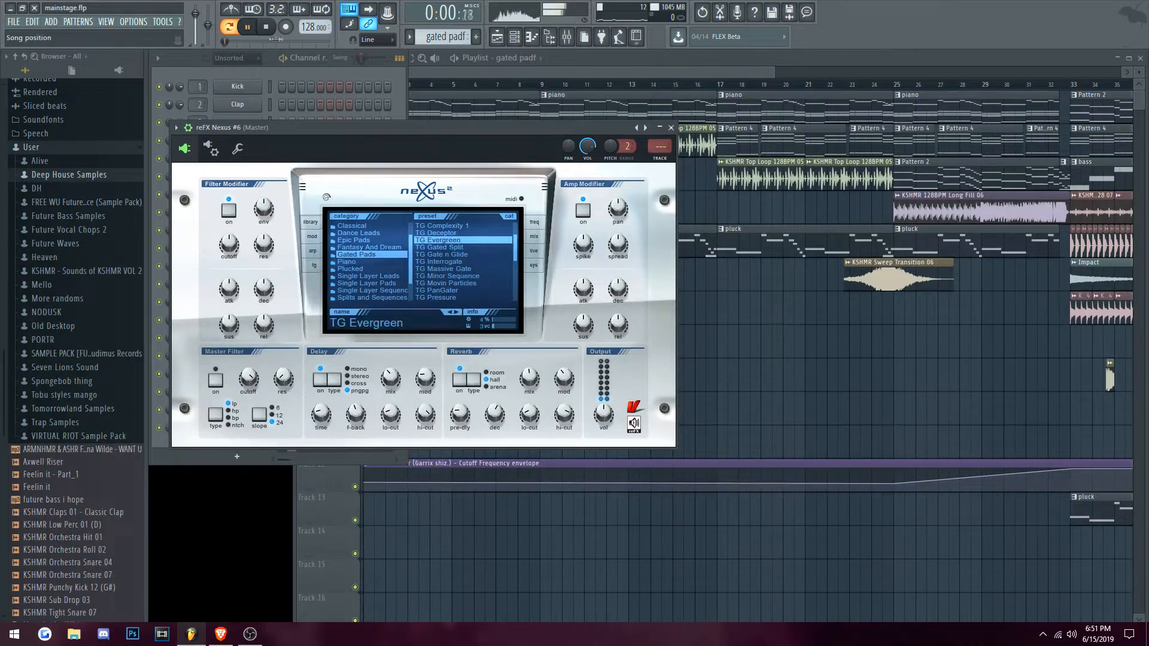
key("space")
left_click(671, 127)
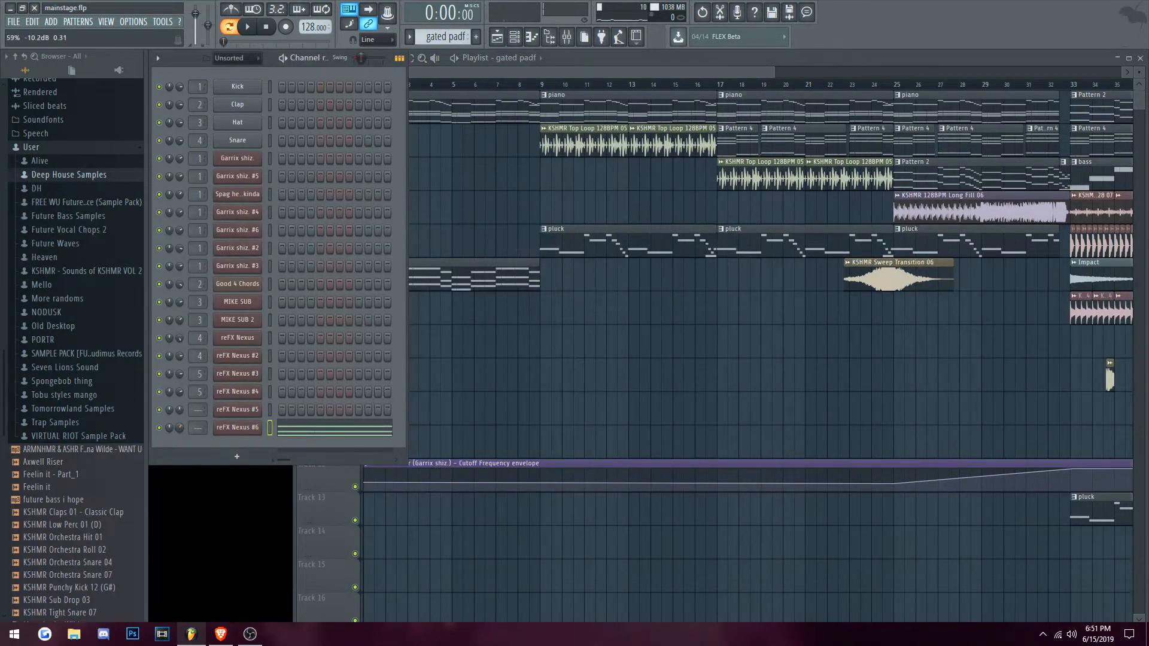
Step: Lower the reFX Nexus #6 channel volume to about 59% and switch playback to song mode
left_click_drag(180, 427, 179, 430)
left_click(445, 80)
key("l")
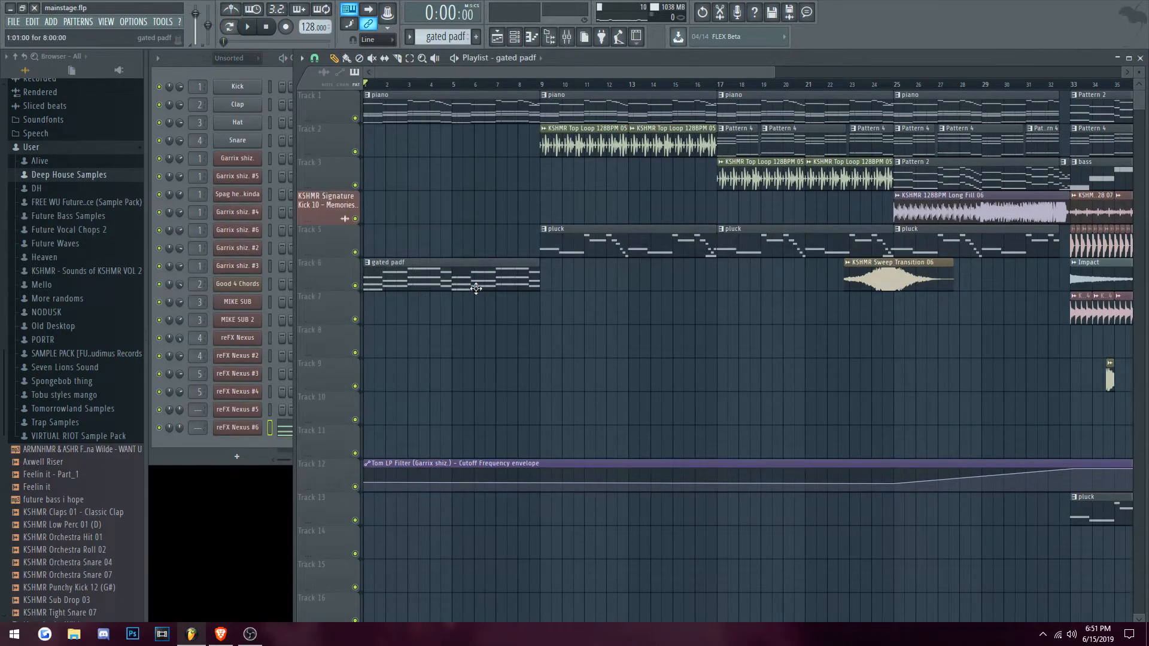
Step: Add a second gated padf clip on Track 6 at bar 9 and lower the reFX Nexus #6 volume further during playback
key("space")
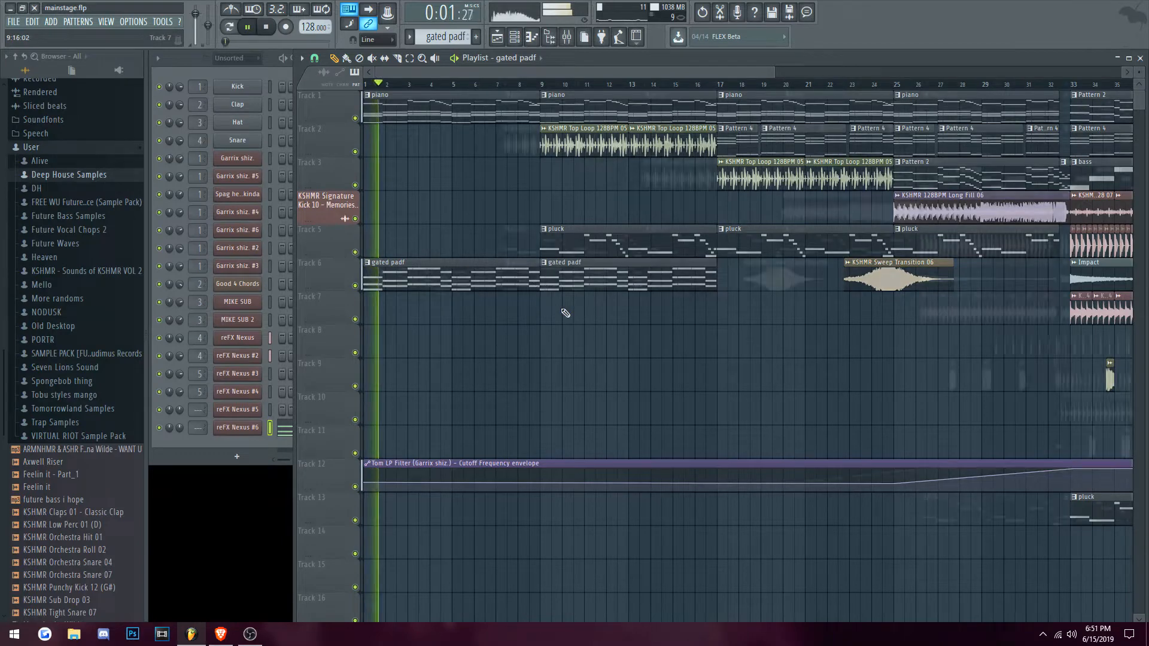
scroll(566, 317, "down", 1)
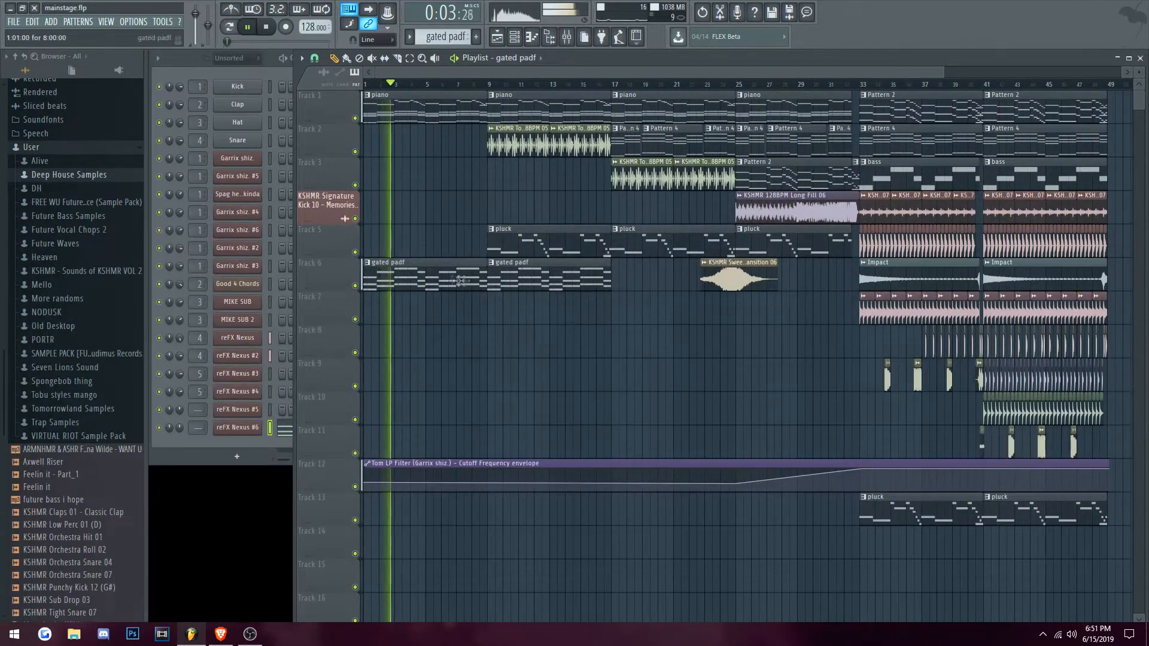
left_click_drag(180, 428, 179, 450)
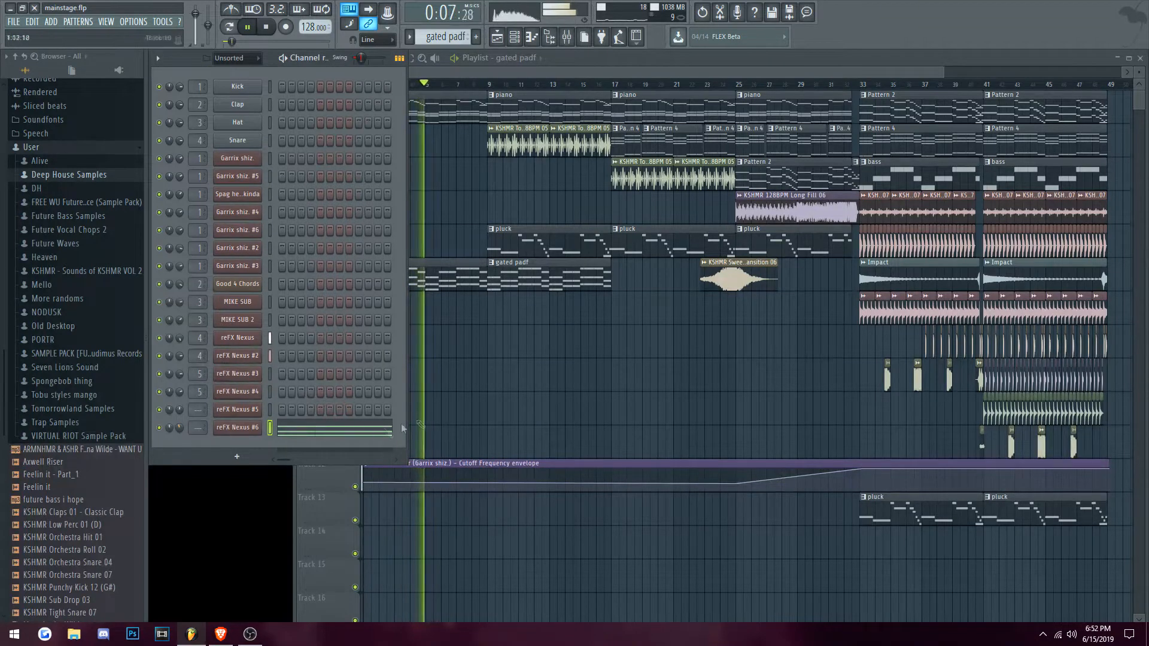
key("space")
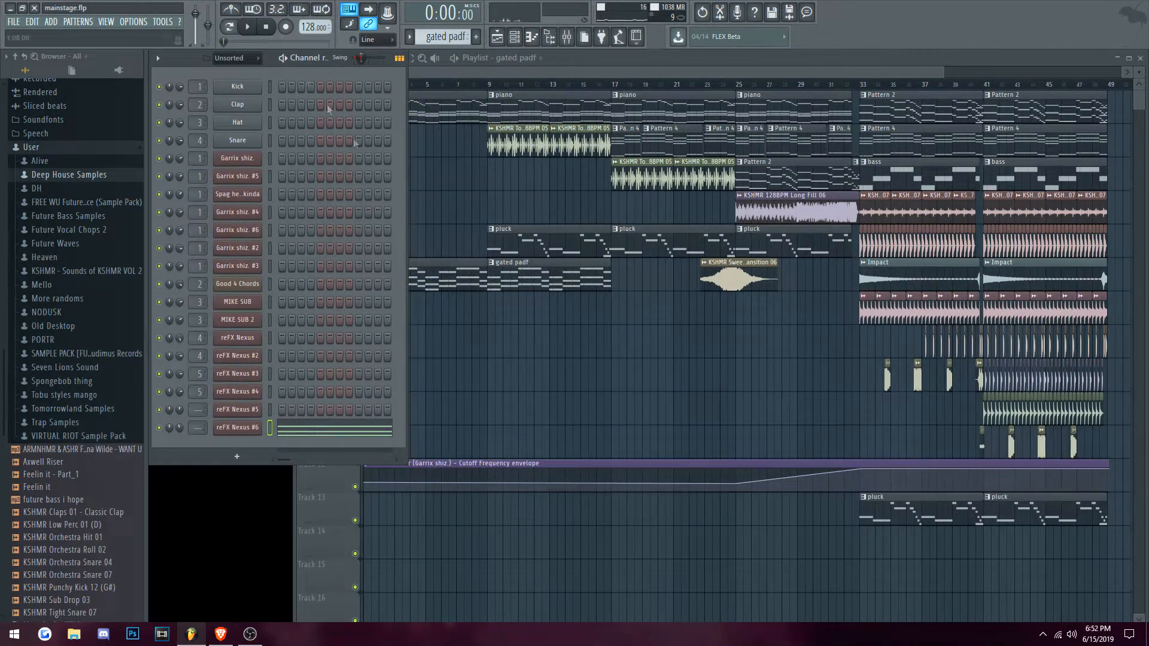
Step: Move both gated padf clips to Track 7 and place copies of them on Track 8 from bar 17
left_click(482, 76)
scroll(483, 314, "up", 2)
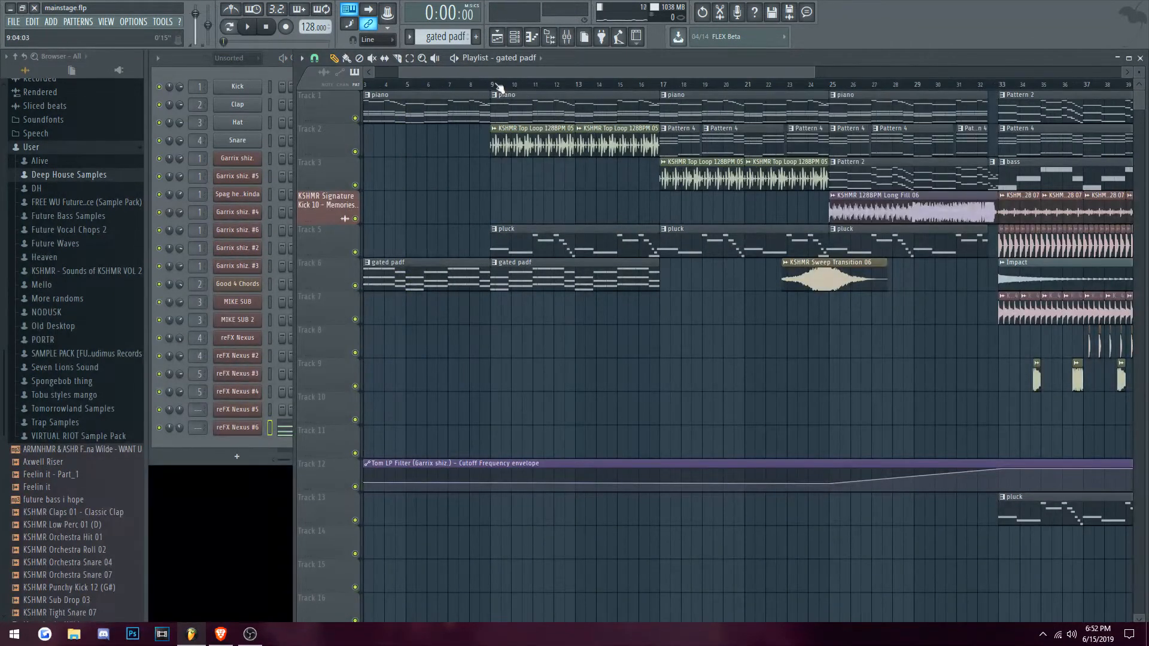
scroll(499, 89, "down", 2)
mouse_move(580, 359)
left_mouse_down()
mouse_move(450, 294)
mouse_move(427, 318)
mouse_move(656, 313)
mouse_move(634, 320)
mouse_move(627, 347)
left_mouse_up()
scroll(655, 317, "up", 2)
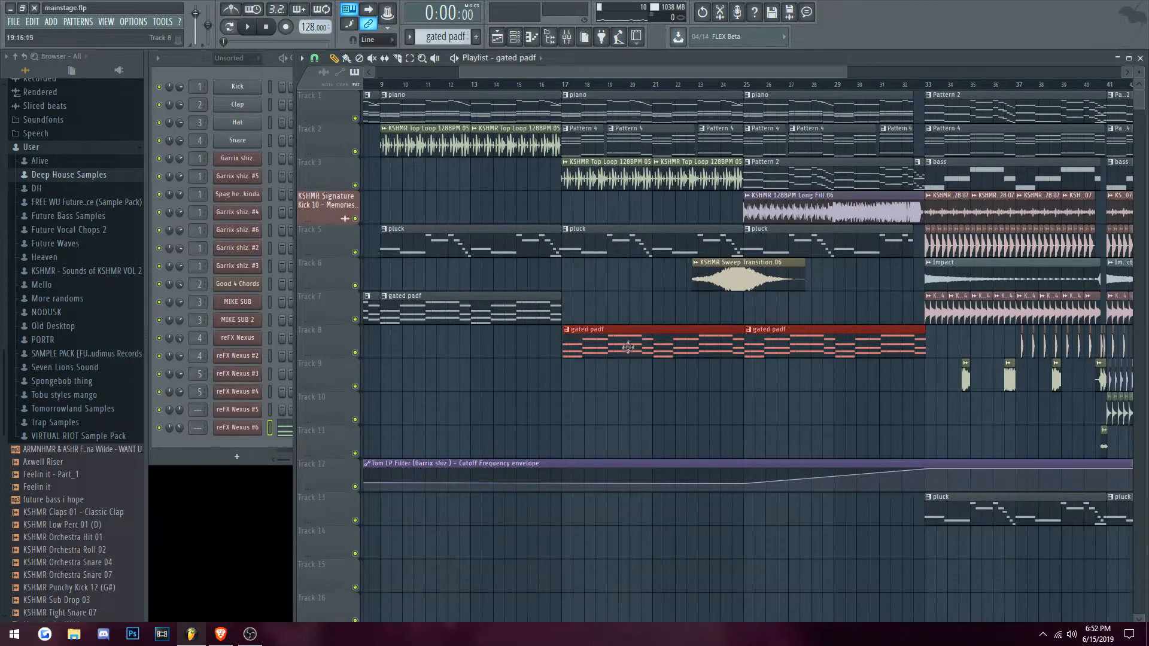
Step: Move the two copied gated padf clips up to Track 7 at bar 17 and save the project
scroll(628, 347, "up", 3)
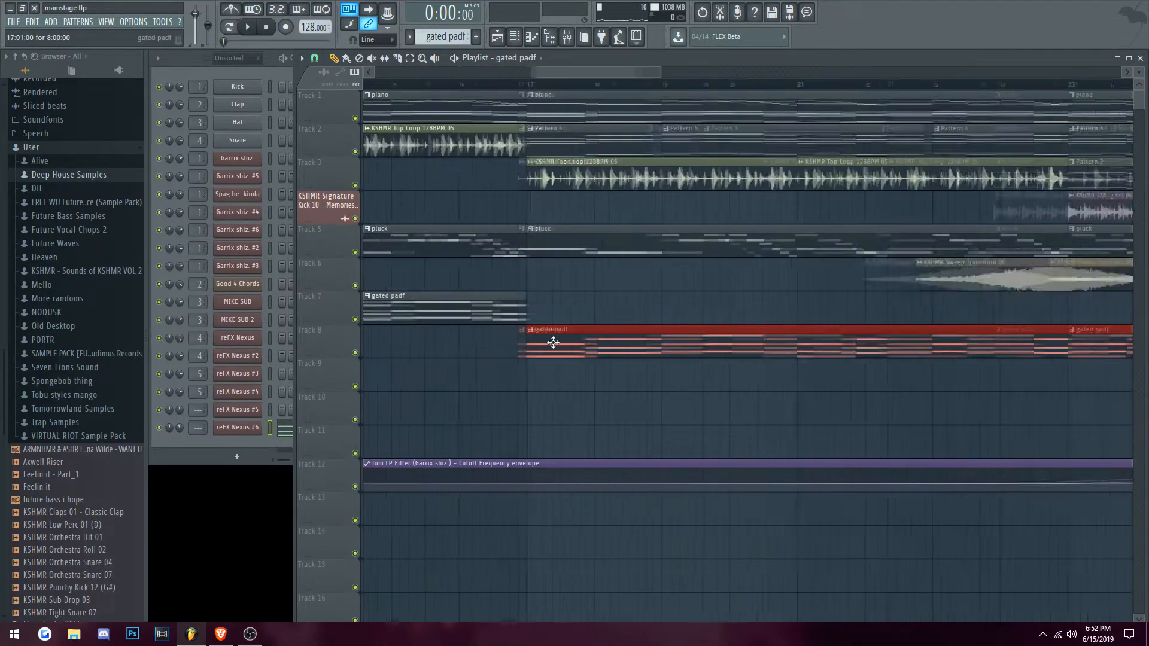
scroll(553, 342, "down", 3)
left_click_drag(574, 341, 577, 306)
key("ctrl+s")
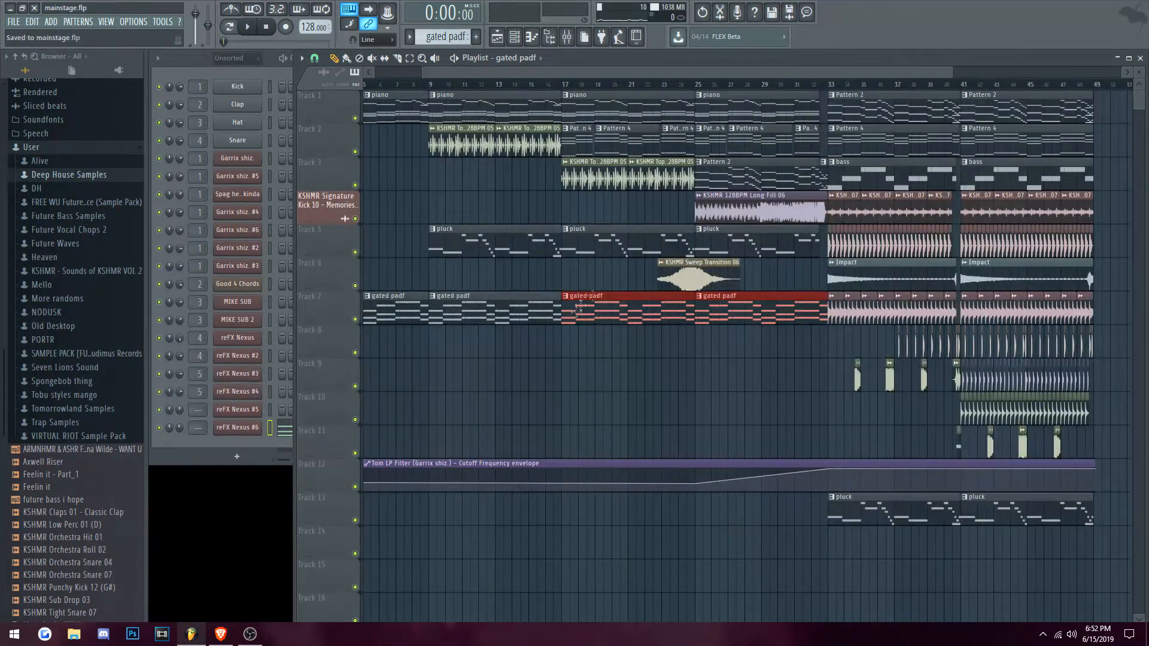
left_click_drag(446, 73, 392, 73)
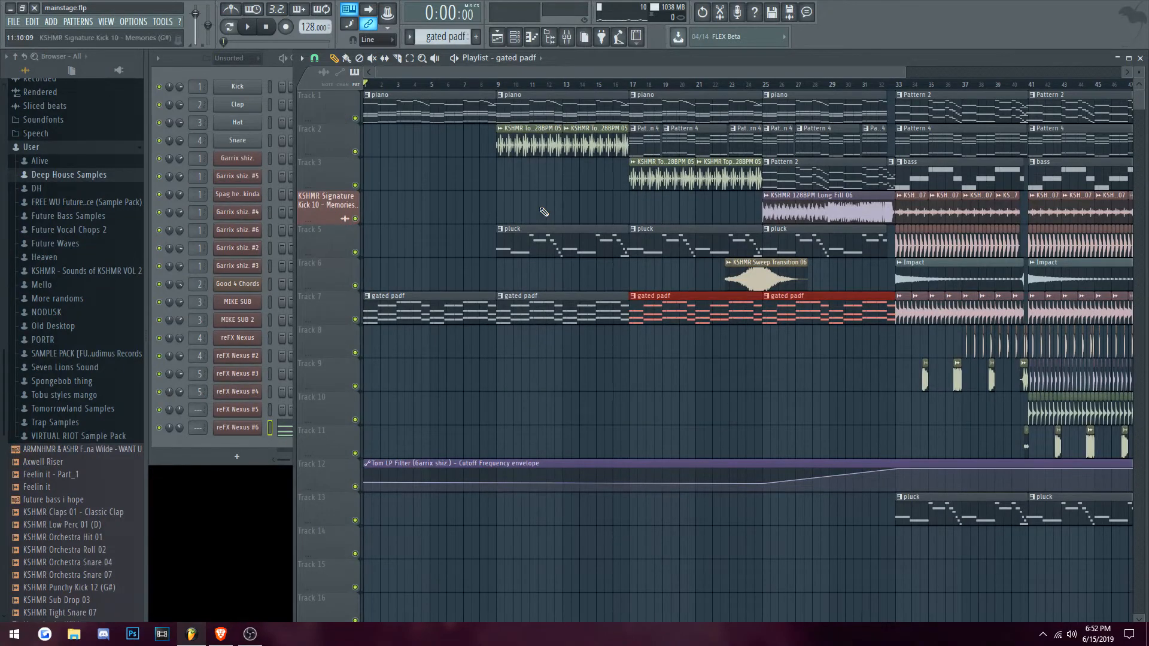
Step: Browse the KSHMR VOL 2 sample pack to the Transitions folder inside Drums > Cymbals
scroll(503, 263, "up", 3)
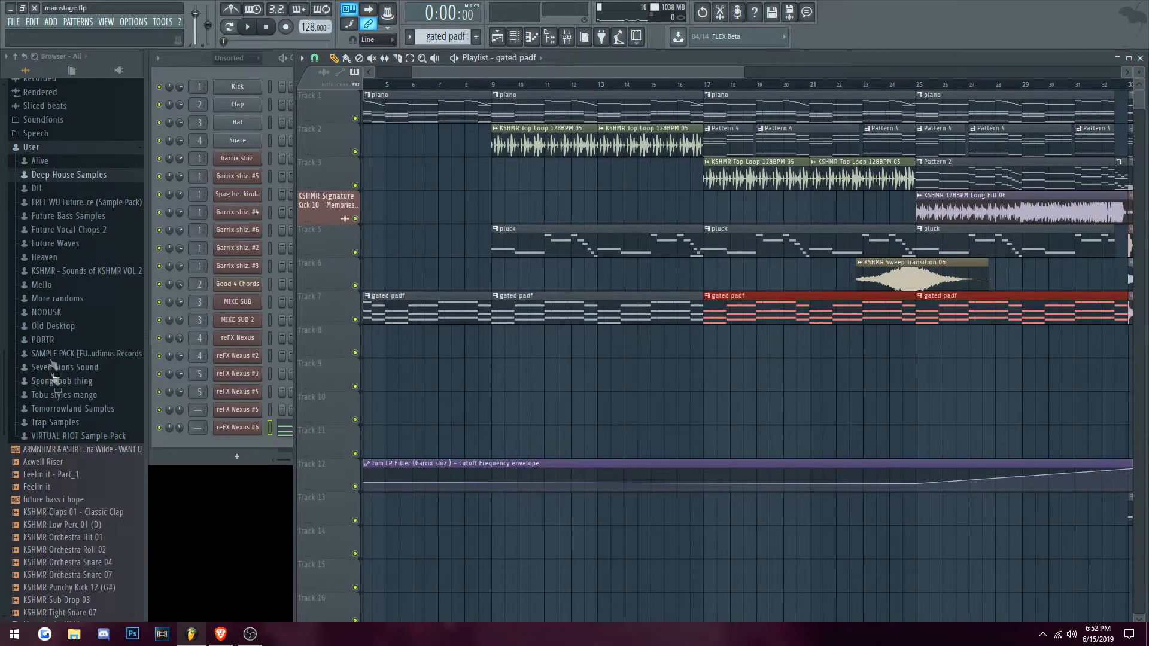
left_click(90, 272)
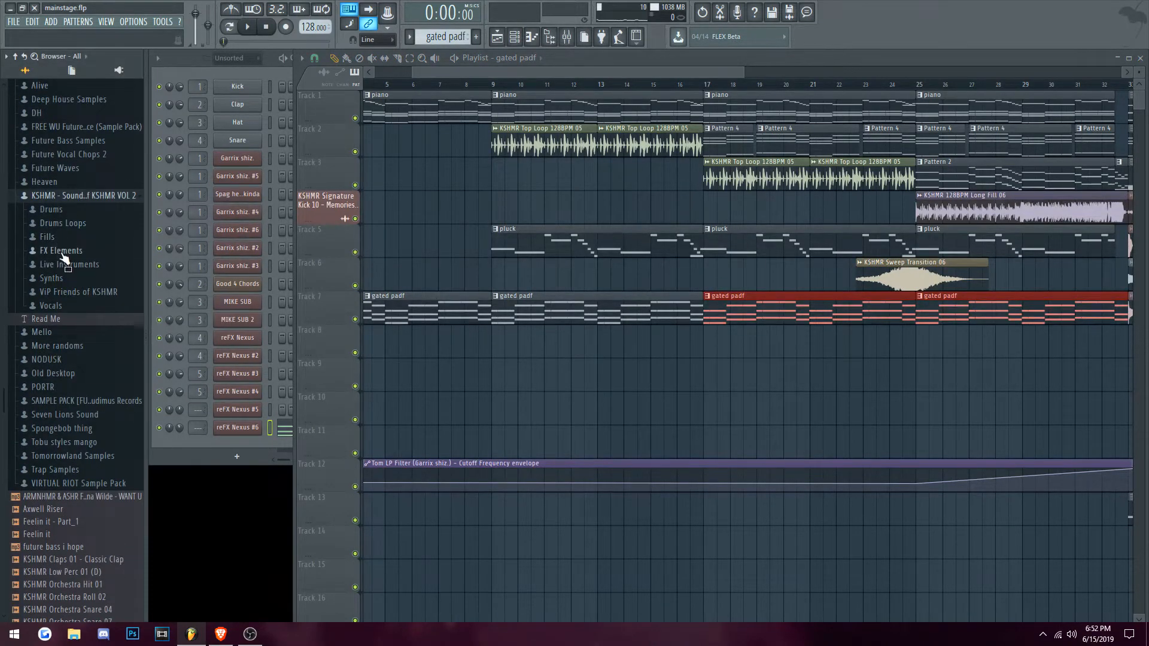
left_click(63, 251)
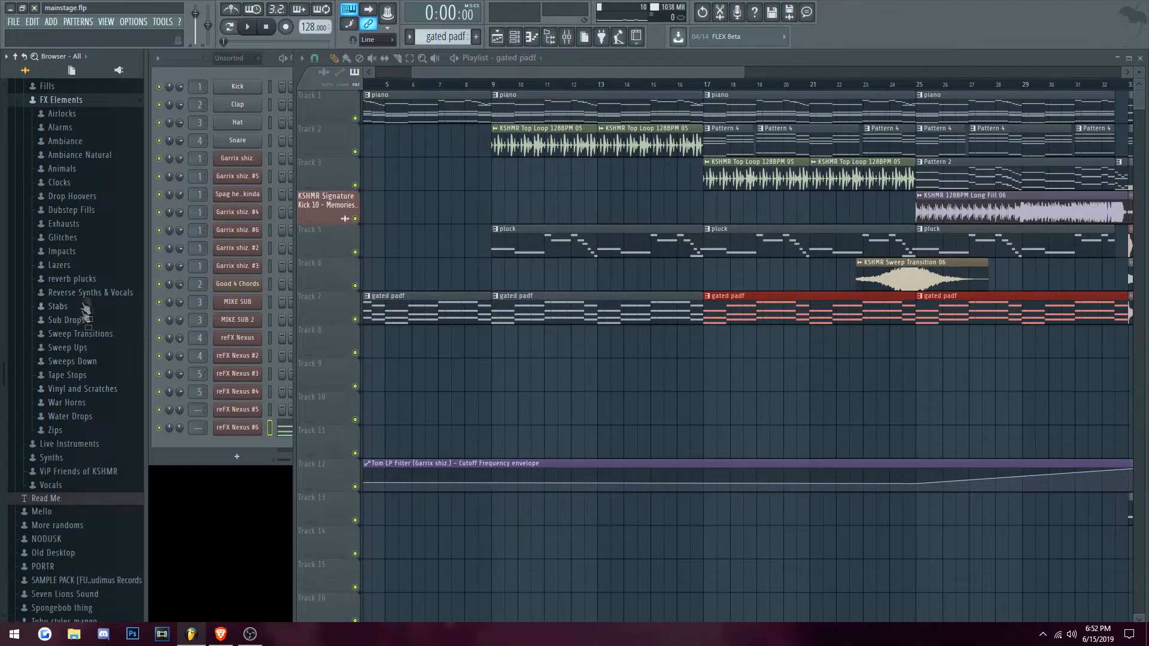
scroll(65, 181, "up", 5)
left_click(56, 286)
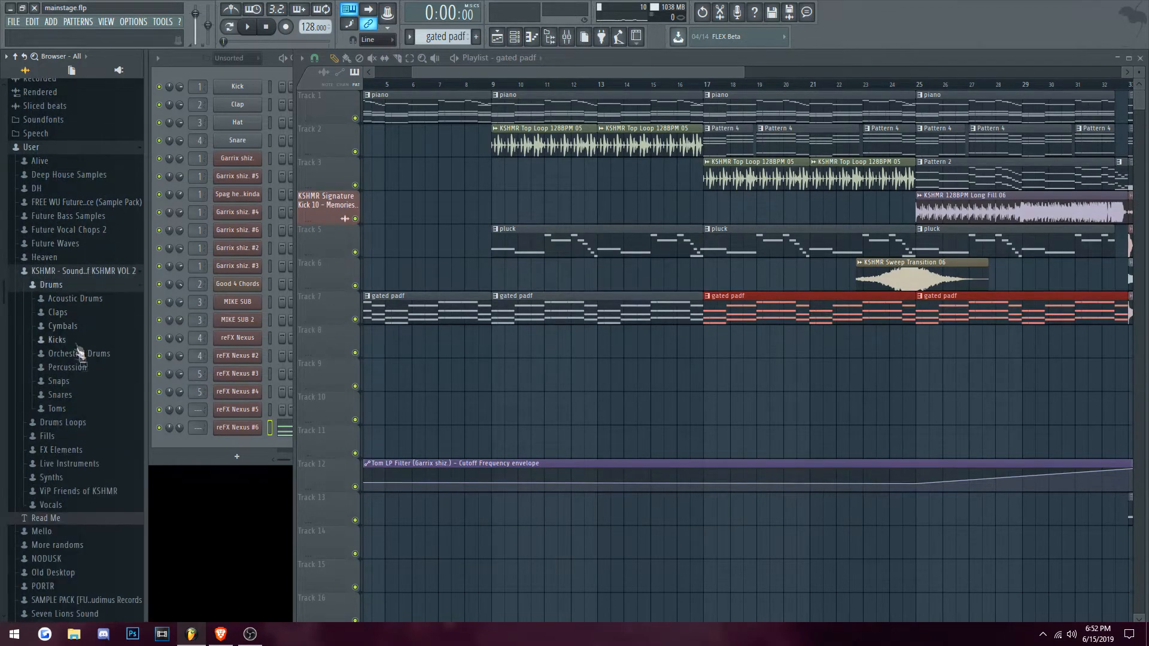
left_click(62, 325)
left_click(75, 323)
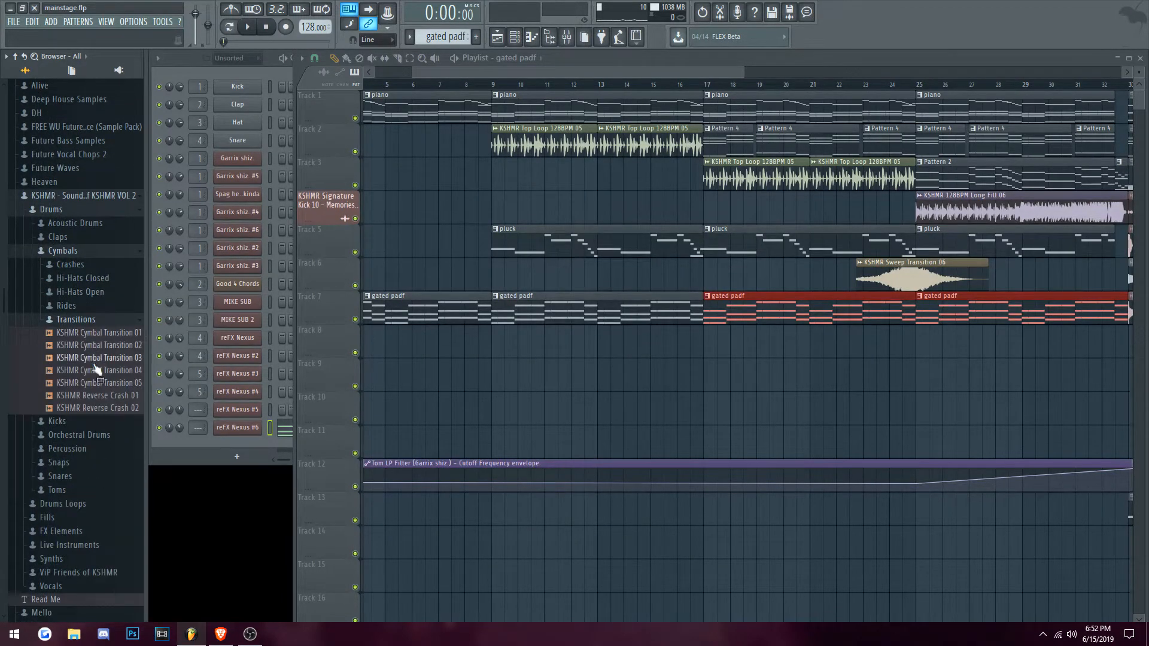
Step: Audition the KSHMR Cymbal Transition samples 01 to 05
left_click(101, 296)
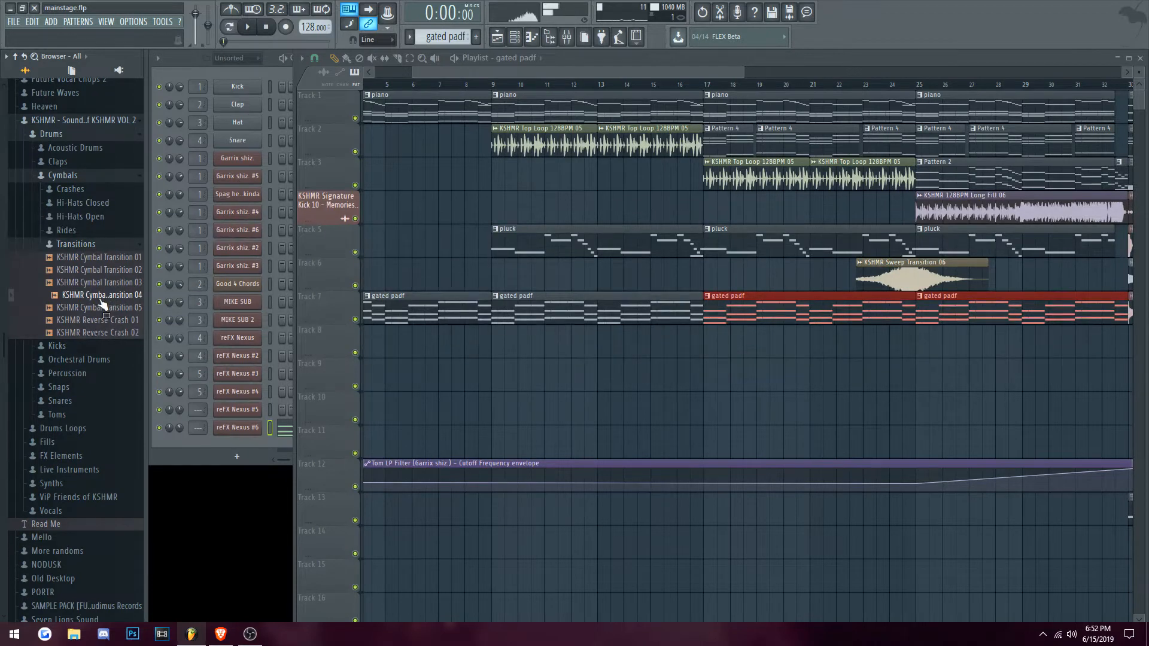
left_click(117, 258)
left_click(116, 270)
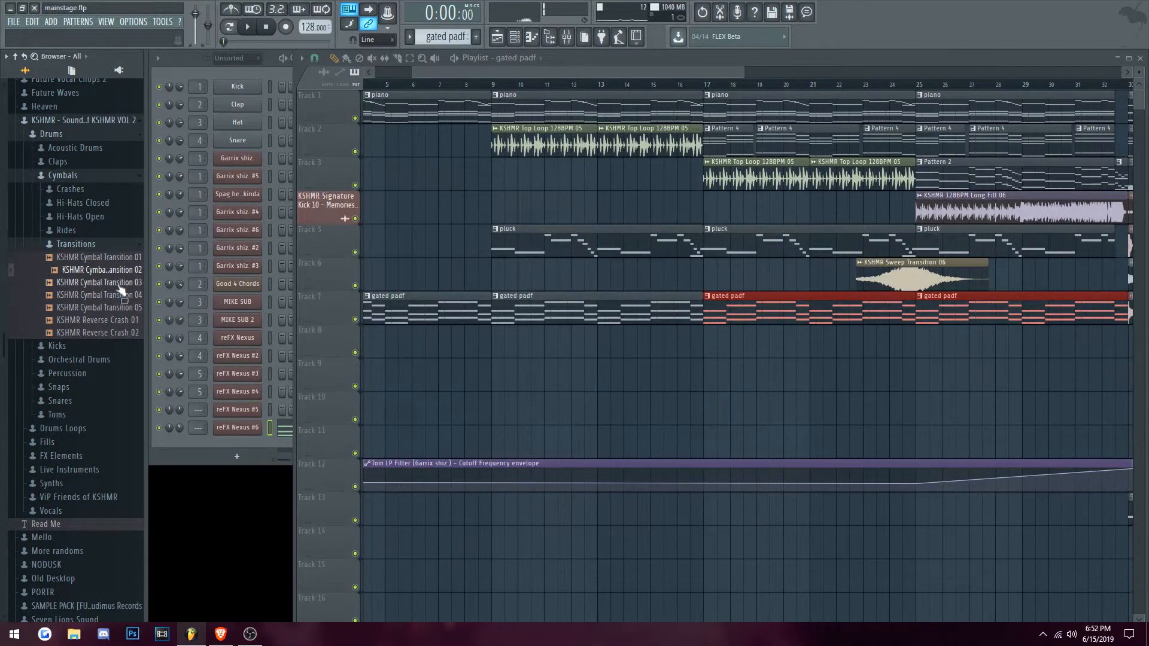
left_click(119, 283)
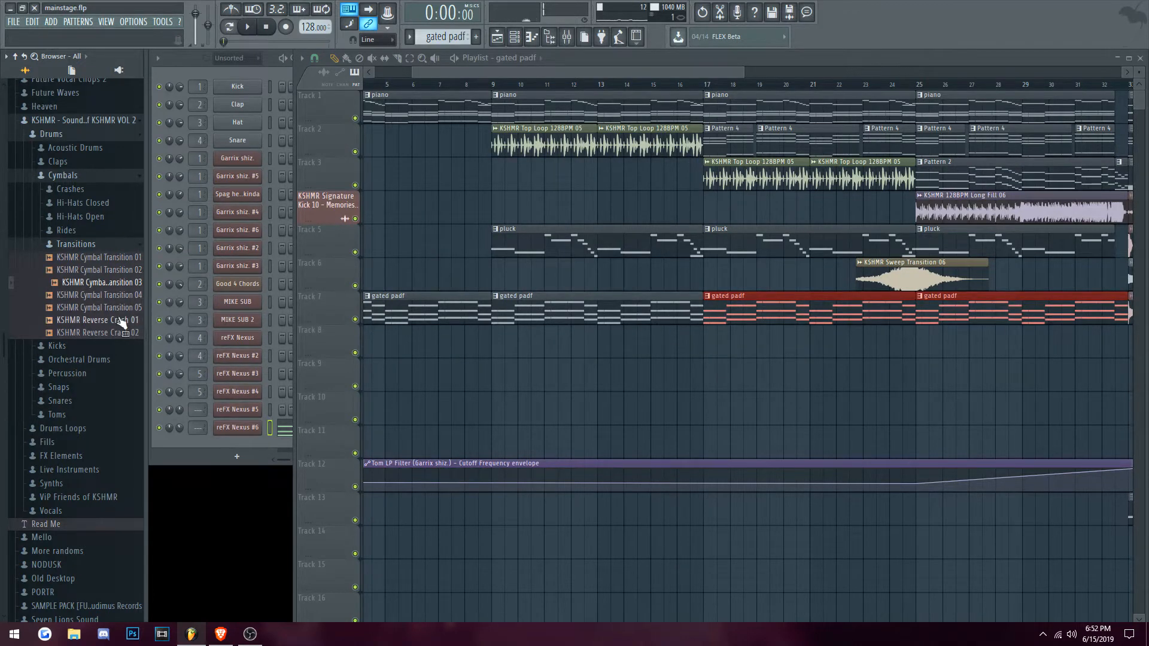
left_click(120, 299)
left_click(123, 308)
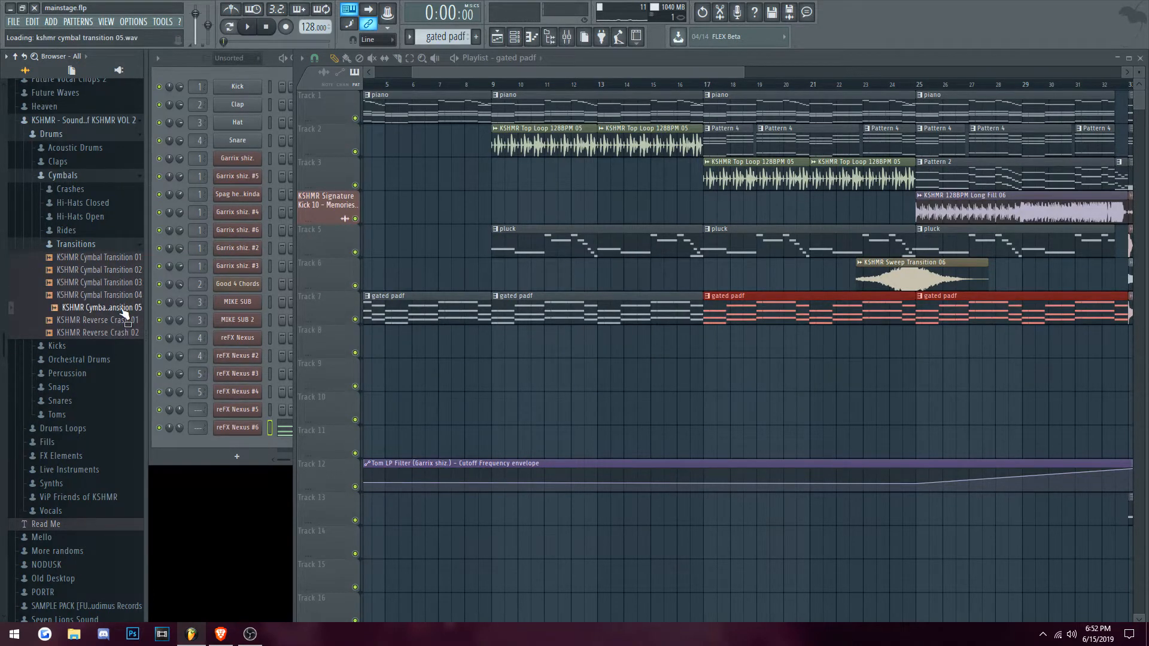
Step: Place KSHMR Cymbal Transition 05 on Track 6 at bar 8 and play the song from shortly before it
left_click_drag(124, 316, 504, 281)
scroll(504, 284, "up", 3)
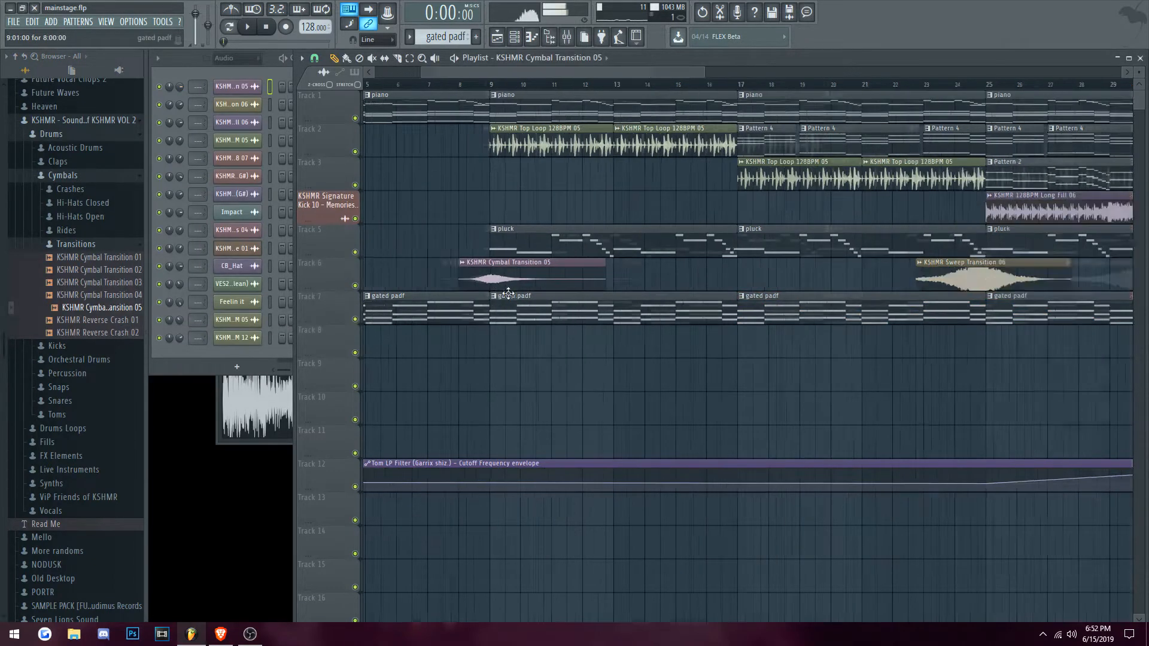
left_click_drag(439, 85, 380, 85)
key("space")
Step: Lower the KSHMR Cymbal Transition 05 channel volume and raise its pitch by 100 cents, checking the result in song playback from about bar 8
double_click(515, 280)
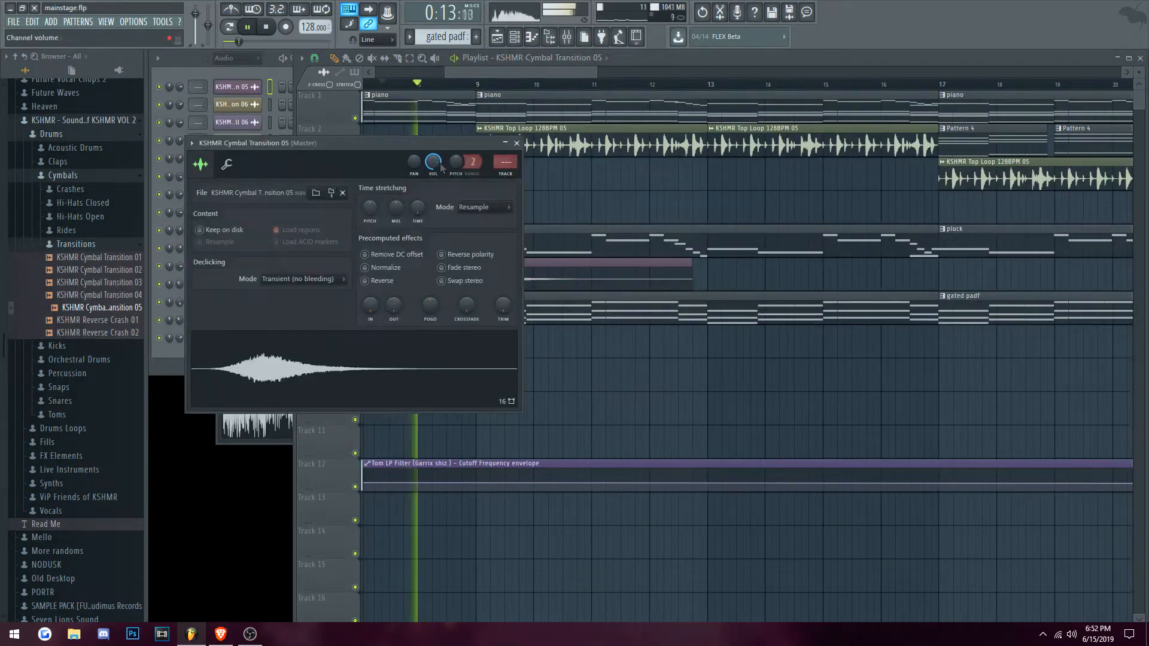
left_click_drag(432, 153, 748, 312)
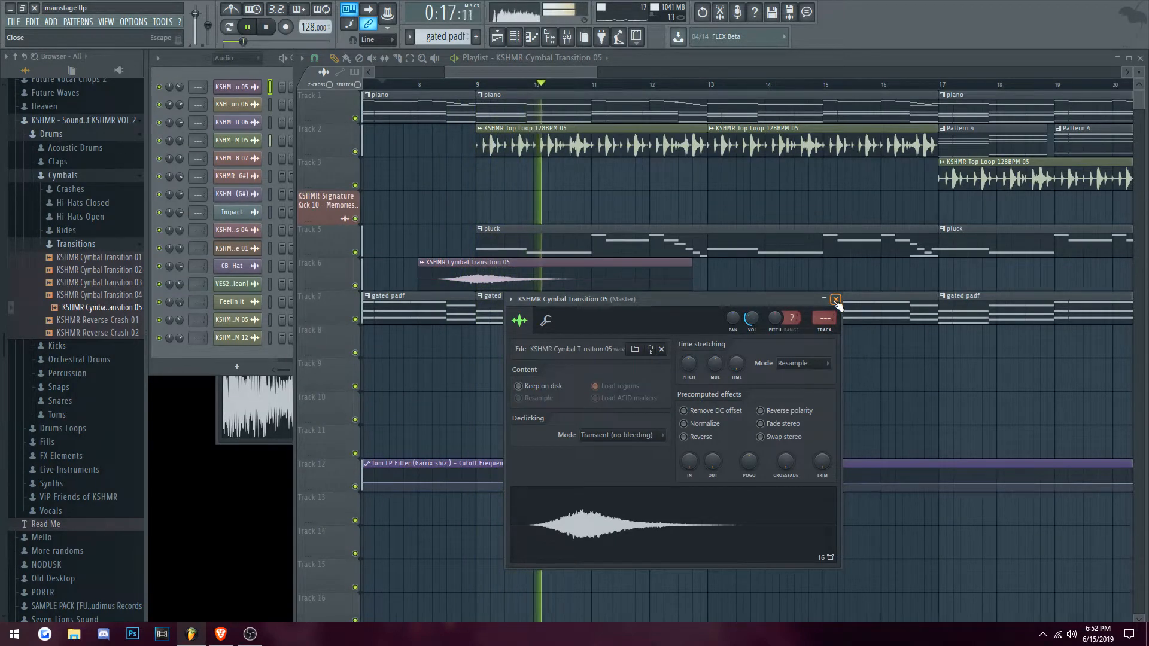
key("space")
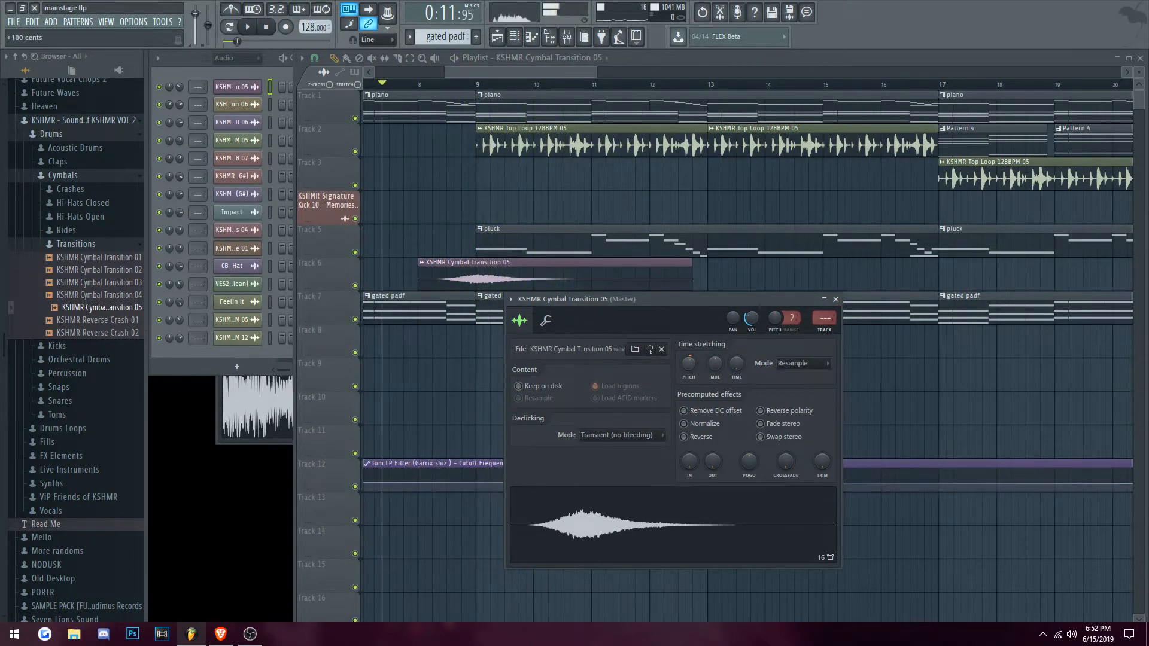
left_click(440, 84)
key("space")
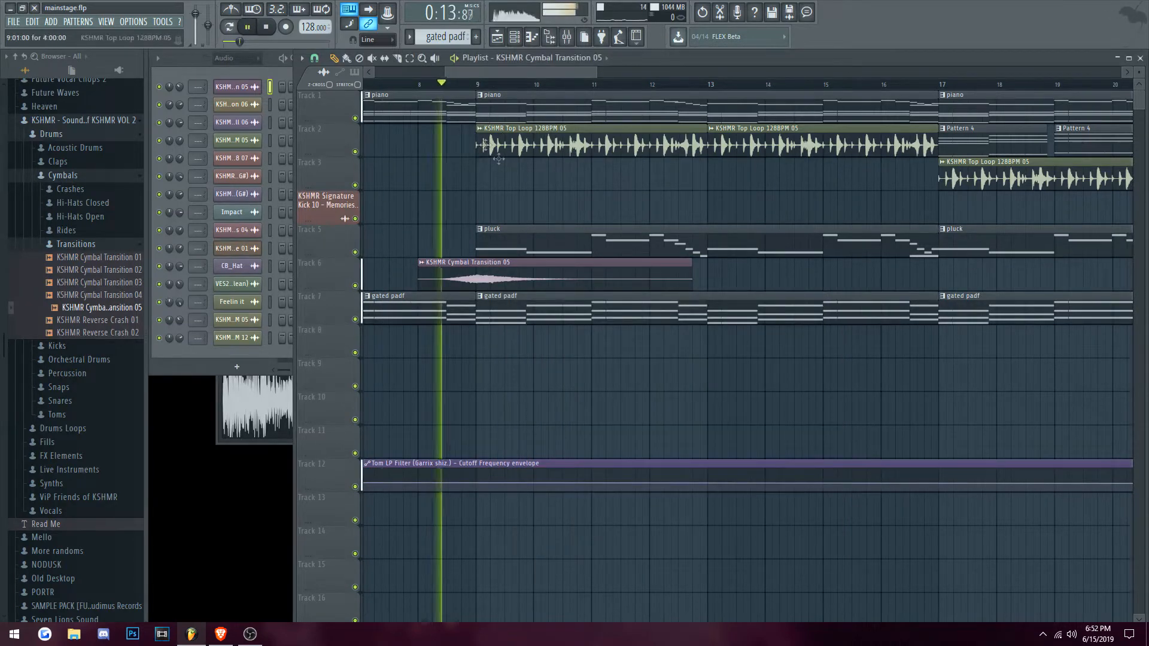
scroll(550, 251, "down", 4)
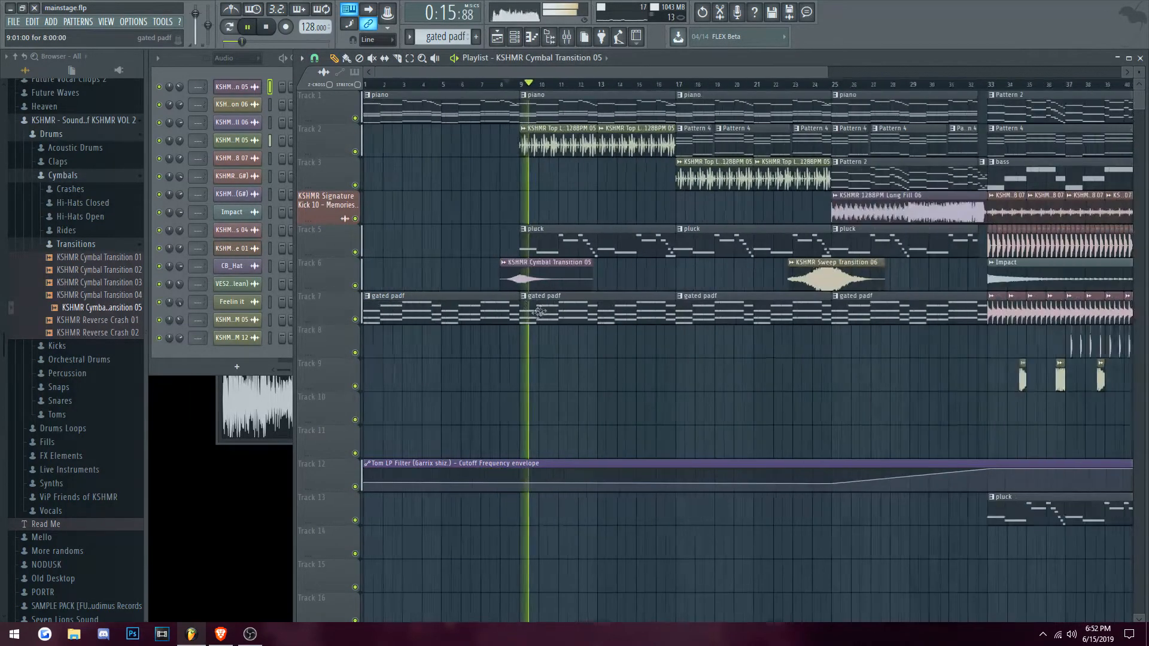
double_click(530, 289)
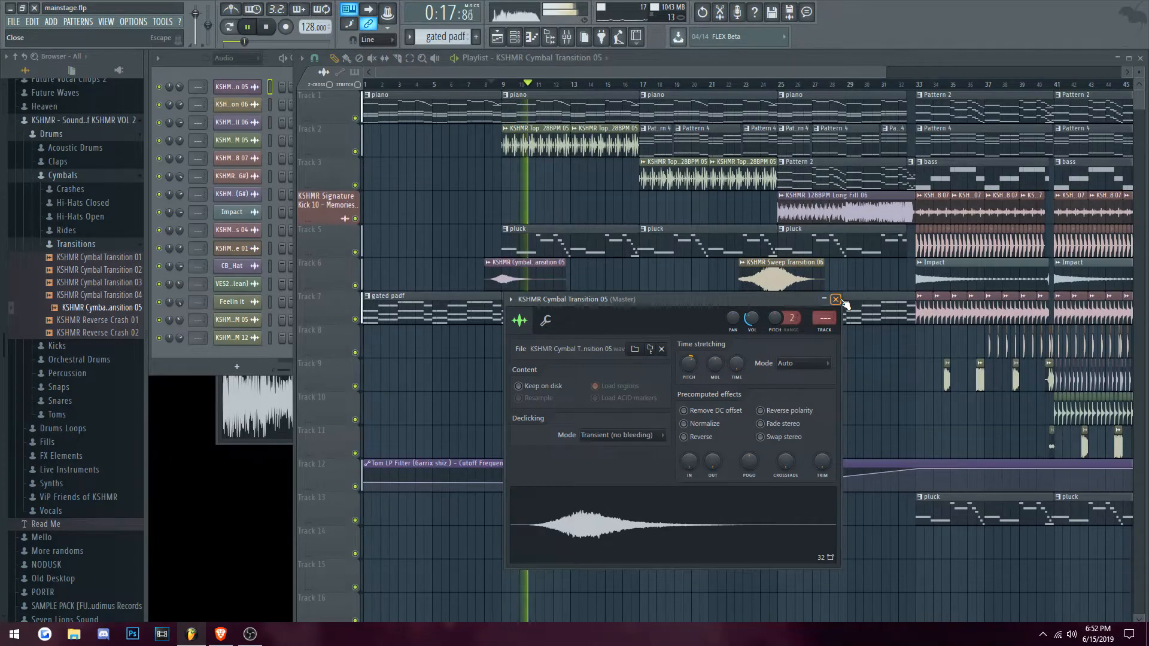
left_click(836, 299)
key("space")
Step: Link the KSHMR Cymbal Transition 05 channel to mixer Insert 6 and load Fruity Reeverb 2 in its first effect slot
left_click(107, 22)
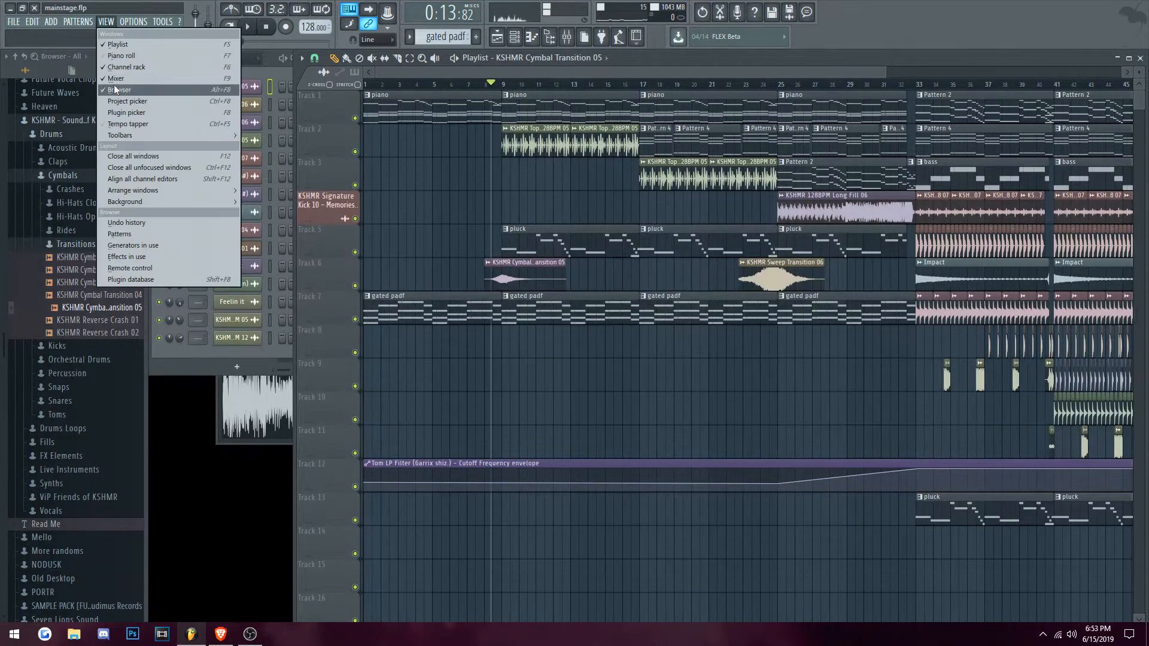
left_click(120, 75)
right_click(605, 170)
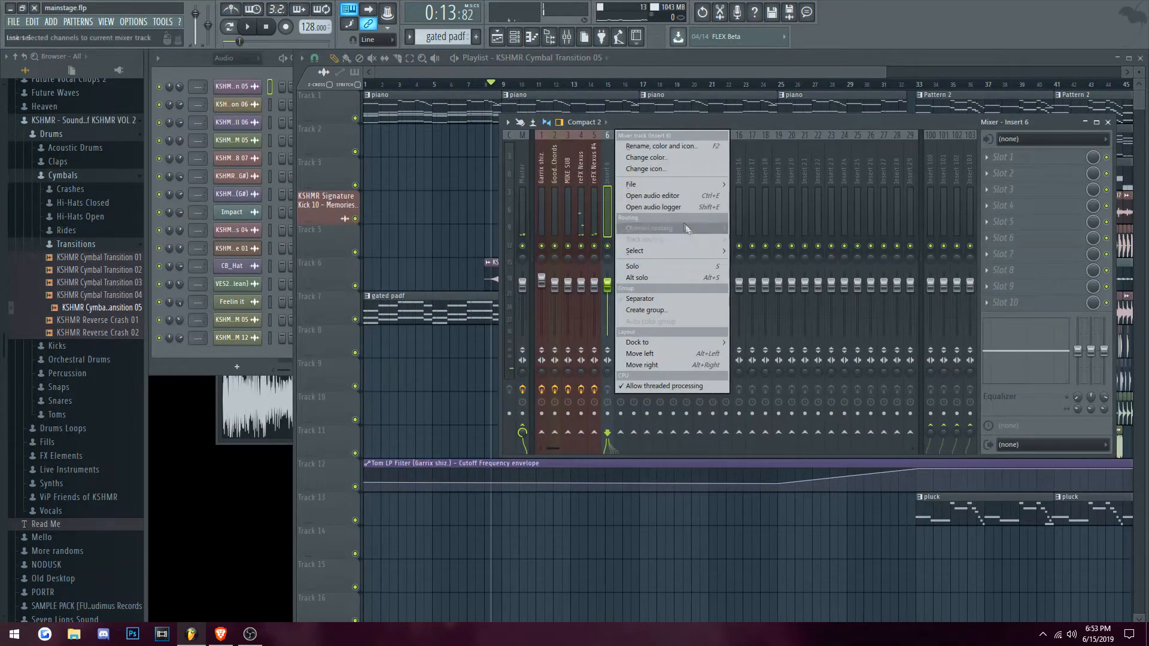
left_click(837, 226)
left_click(986, 158)
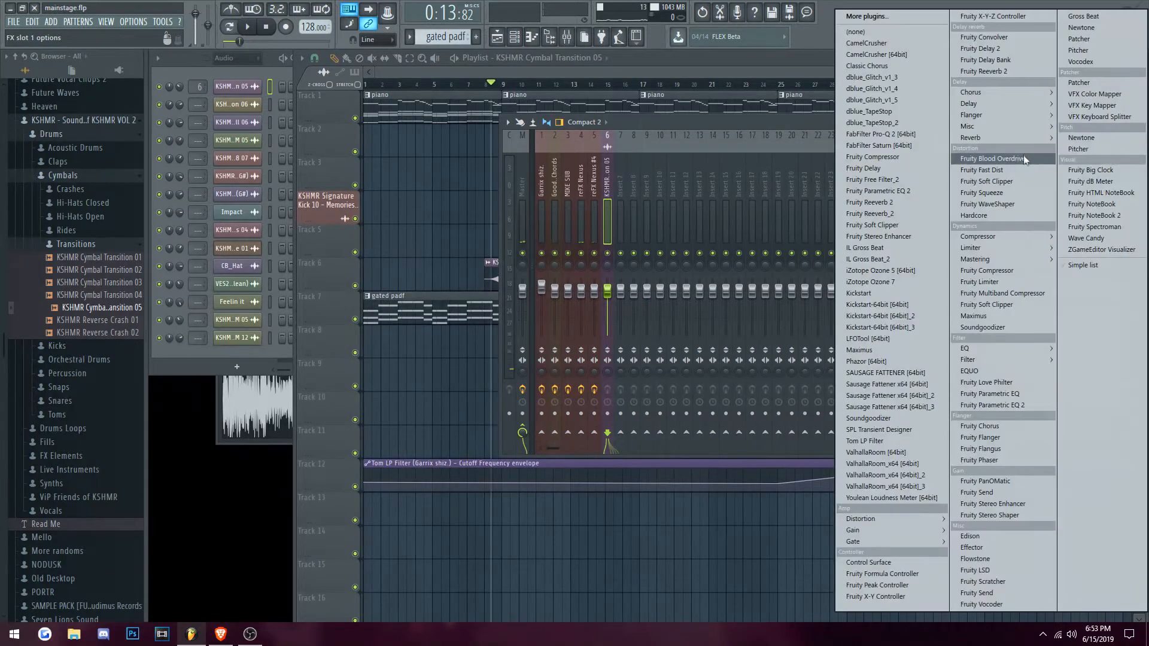
left_click(1010, 71)
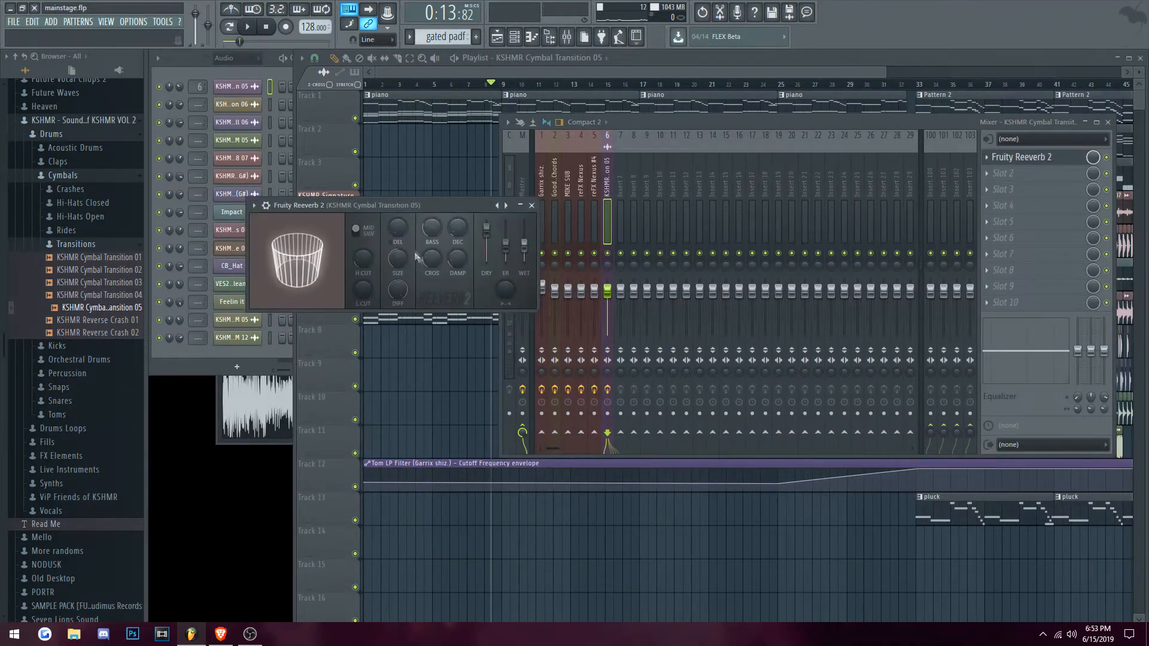
Step: Adjust the Fruity Reeverb 2 decay to around 3.4 seconds on the cymbal track while replaying the transition from just before bar 9
left_click_drag(459, 228, 459, 218)
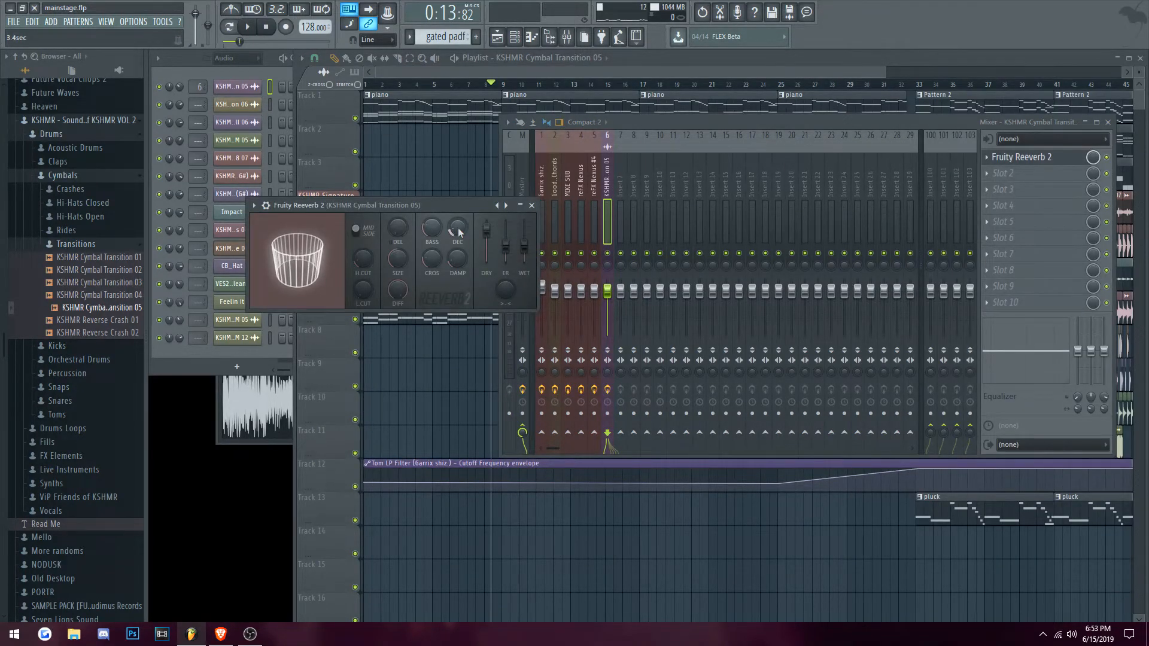
left_click(493, 85)
key("space")
scroll(519, 294, "up", 5)
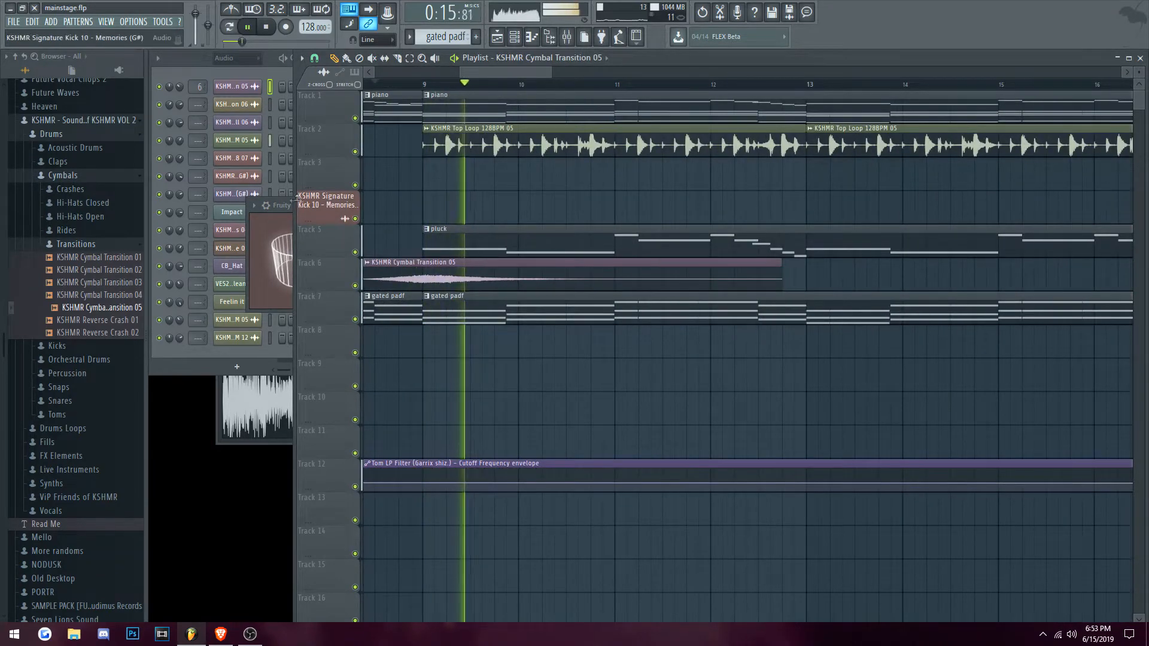
left_click(272, 240)
left_click_drag(460, 231, 461, 235)
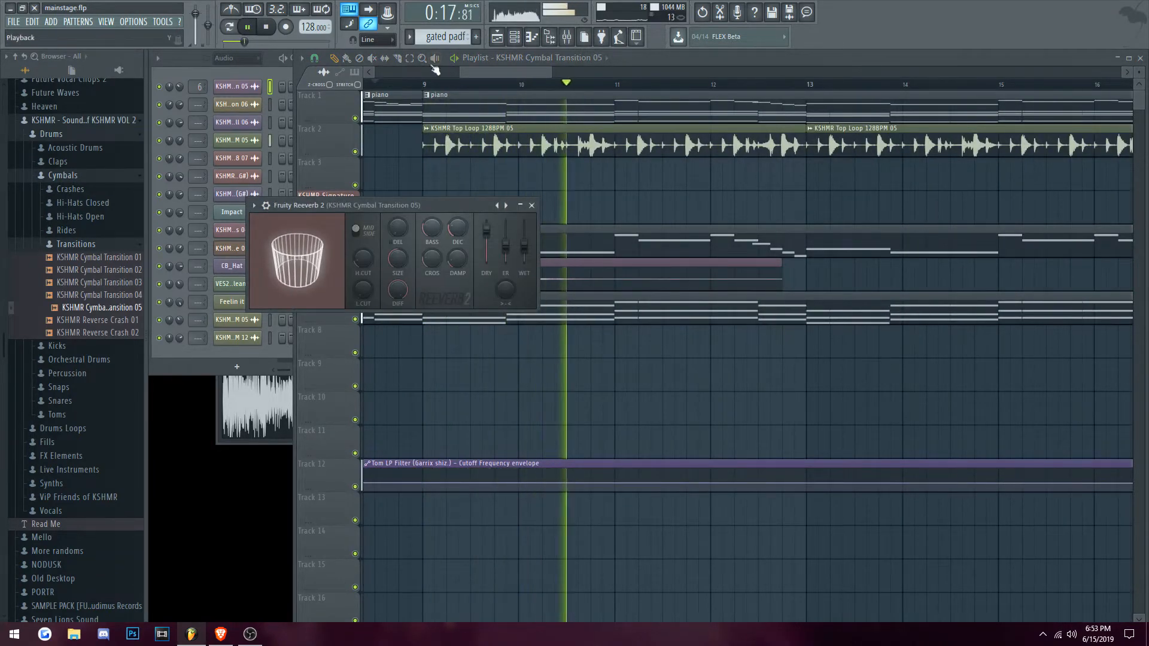
left_click(399, 84)
Step: Increase the reverb's room size on the cymbal transition, replay the passage, then close the effect and stop playback
left_click(285, 204)
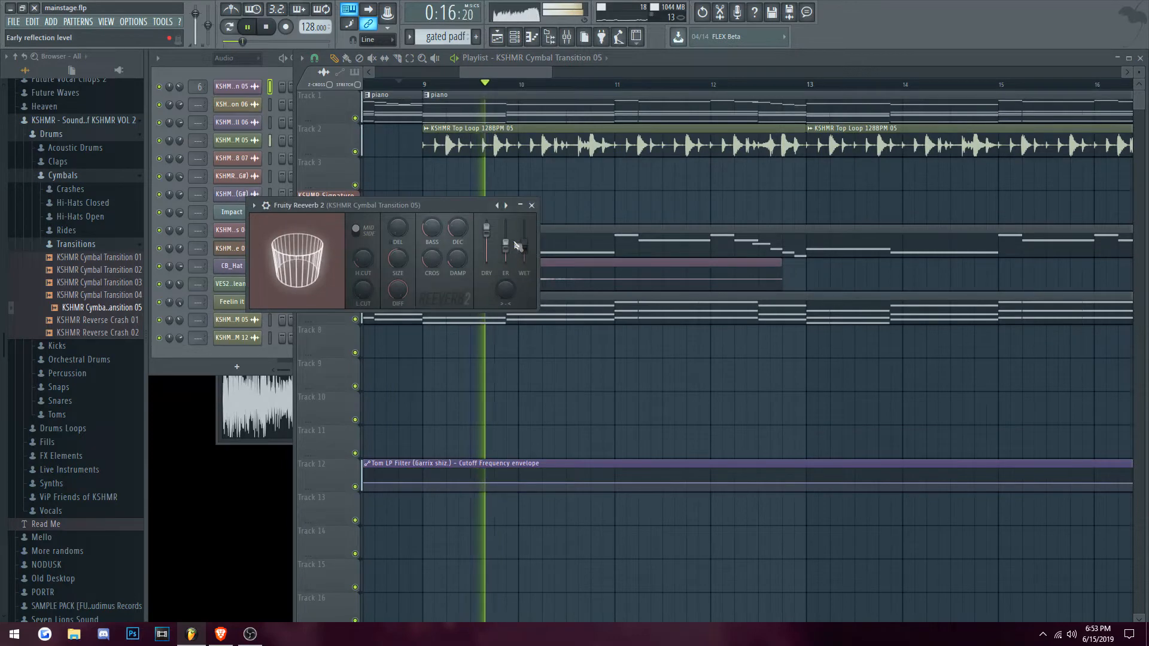
left_click_drag(397, 259, 397, 242)
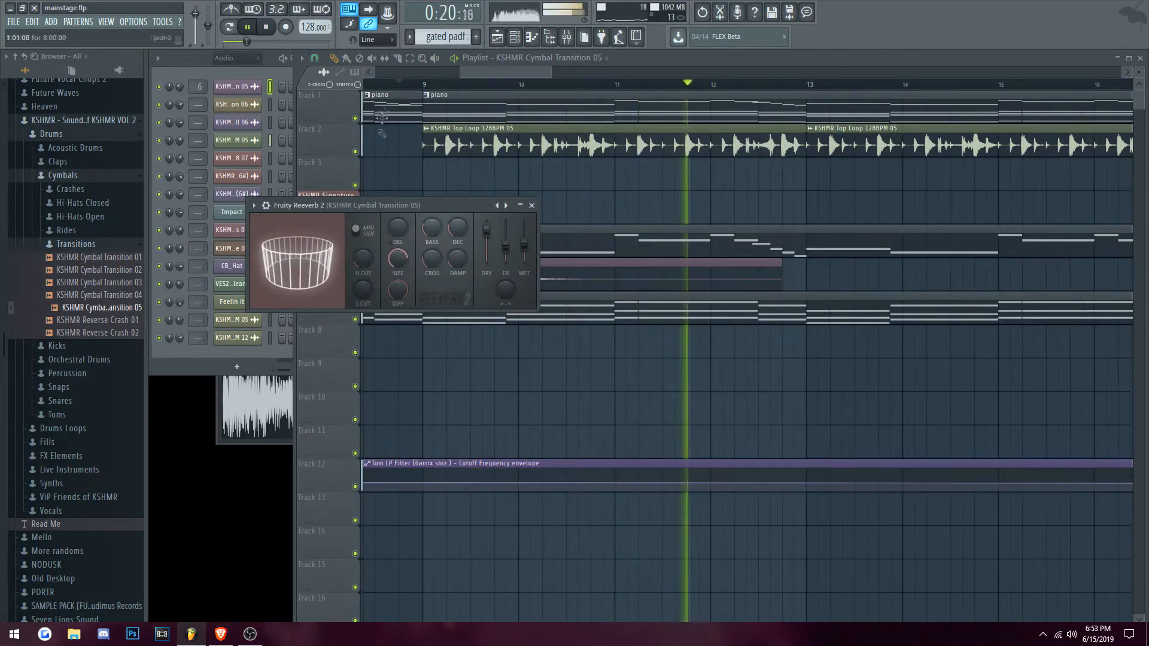
left_click(399, 85)
scroll(451, 353, "down", 5)
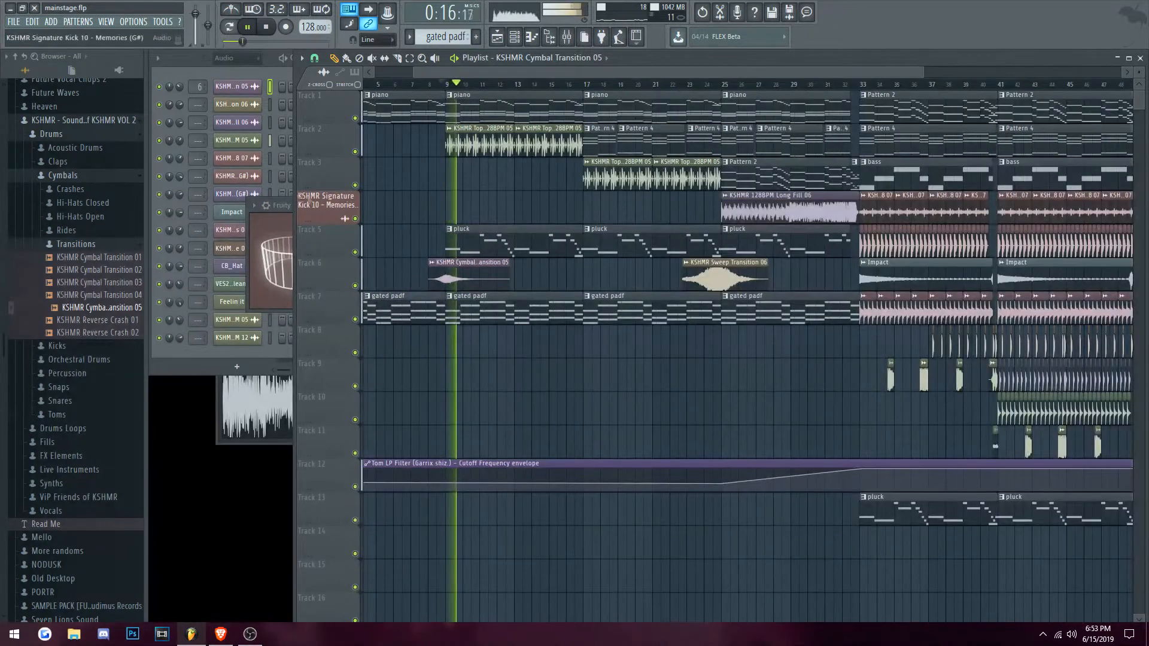
left_click(282, 207)
left_click(533, 205)
left_click(273, 28)
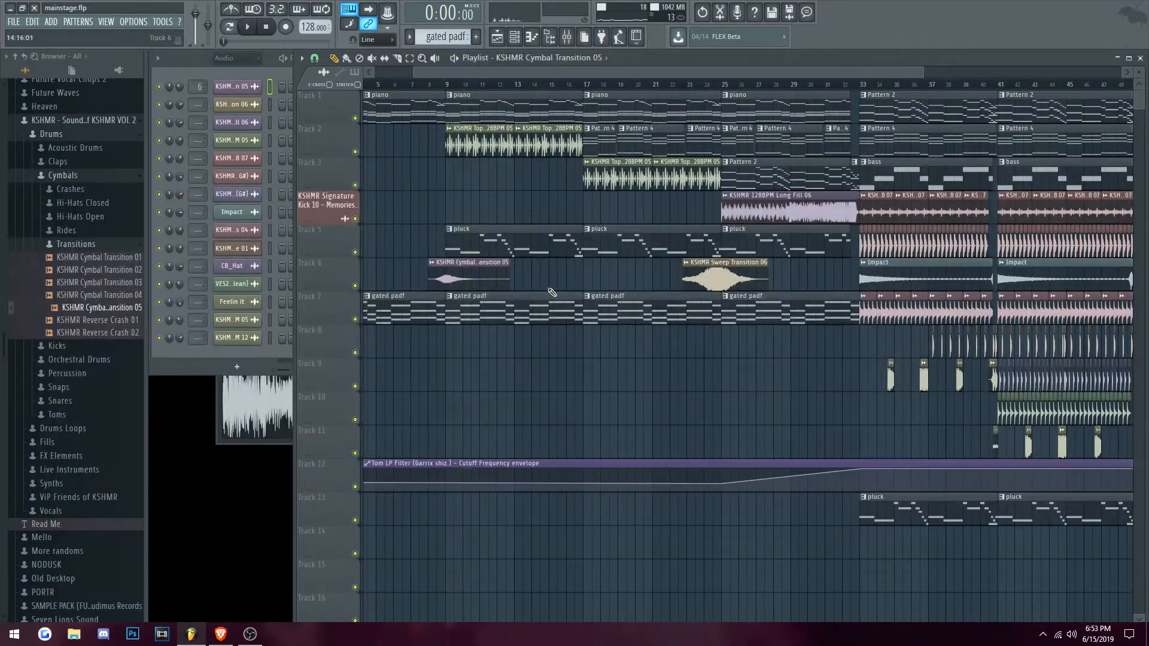
Step: Set the KSHMR Cymbal Transition 05 channel volume to 34%
scroll(549, 263, "down", 2)
double_click(484, 277)
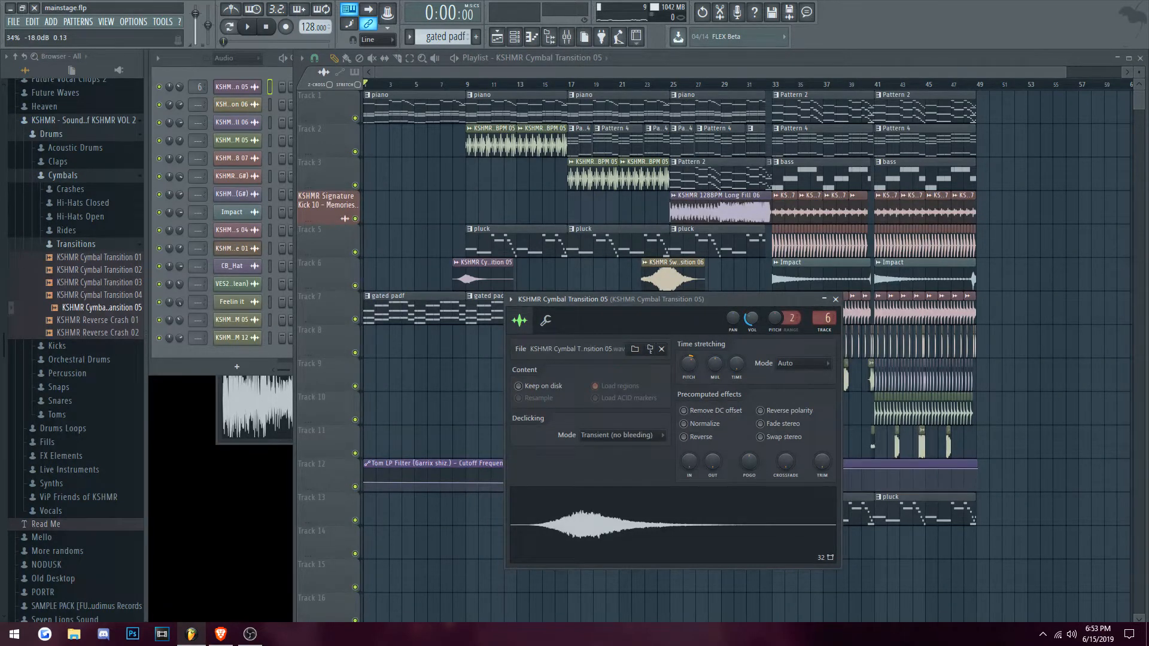
left_click(835, 299)
Step: Play the song from bar 31 to hear the end of the build-up and the start of the drop
scroll(526, 287, "up", 3)
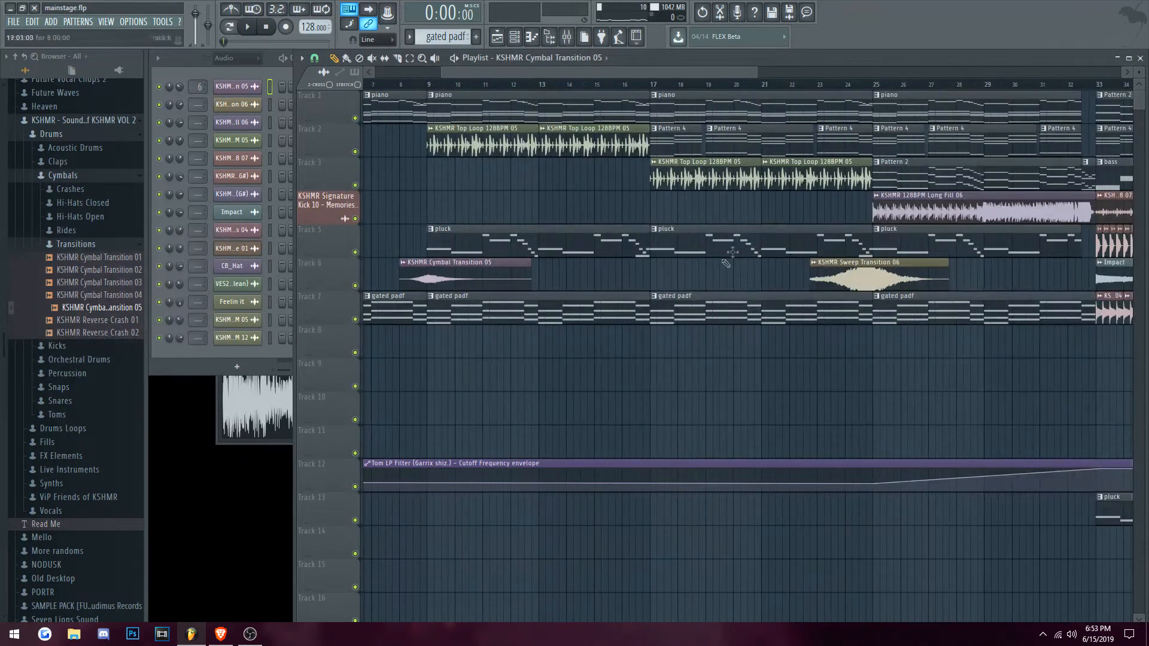
scroll(672, 277, "down", 3)
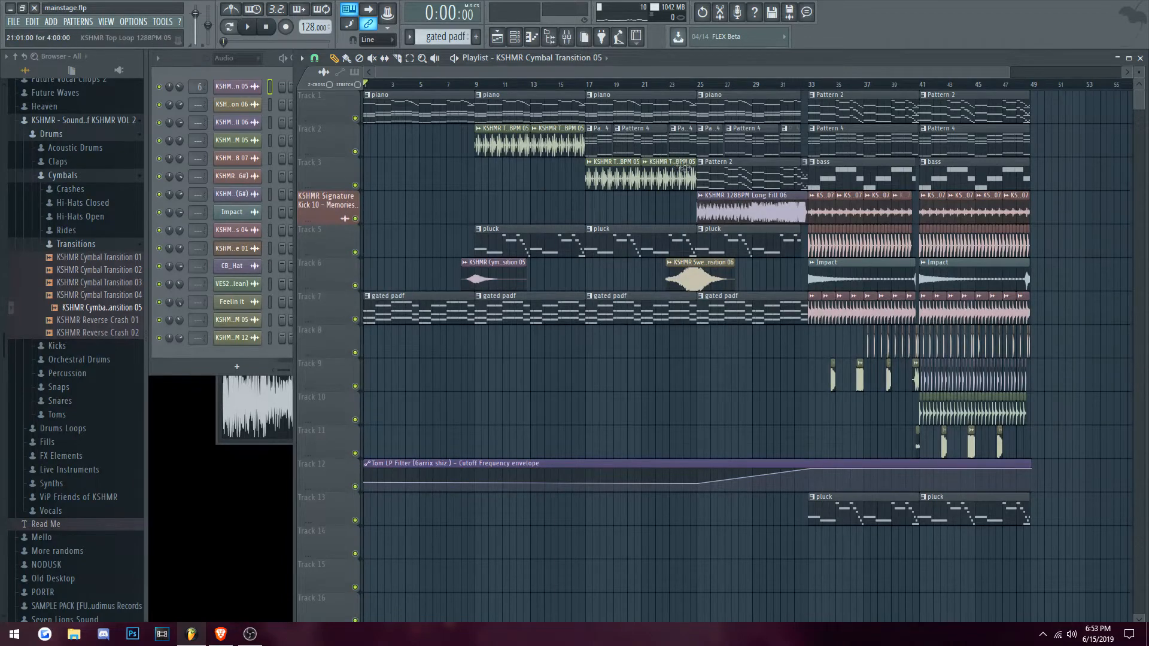
left_click(787, 84)
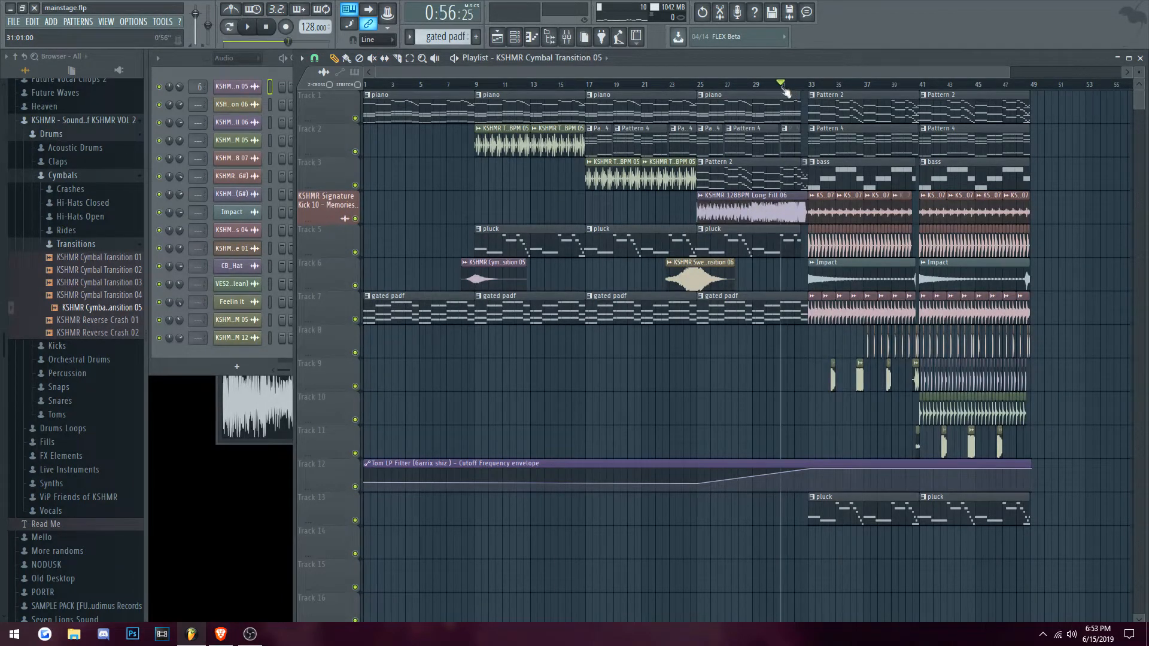
scroll(781, 141, "up", 3)
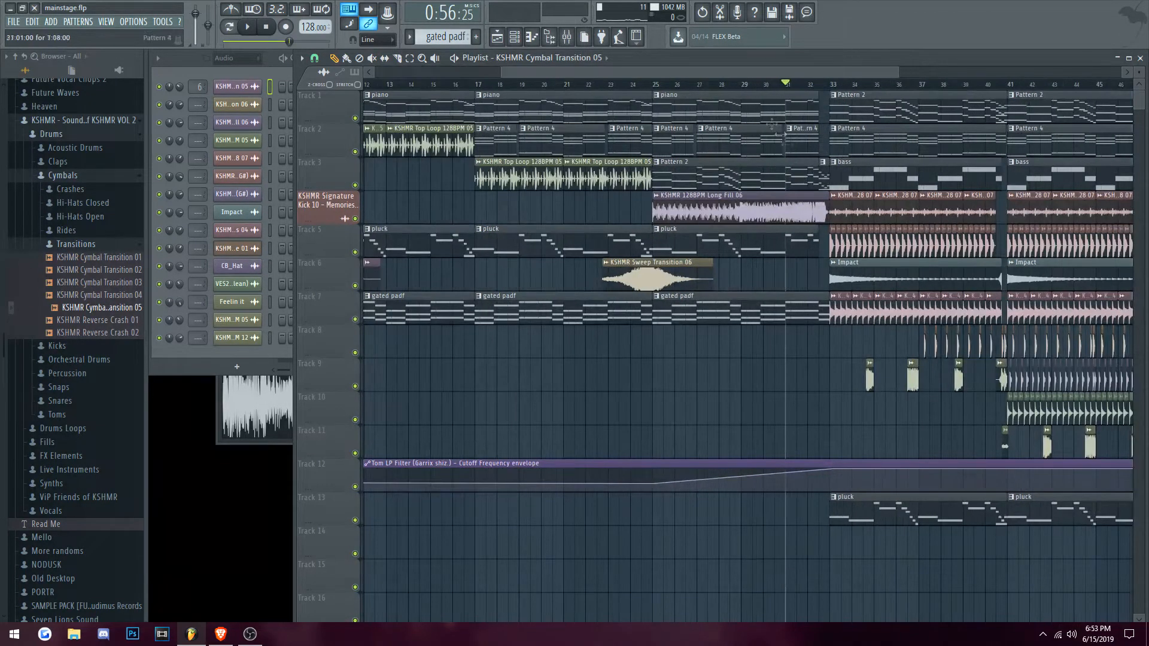
left_click_drag(687, 70, 709, 72)
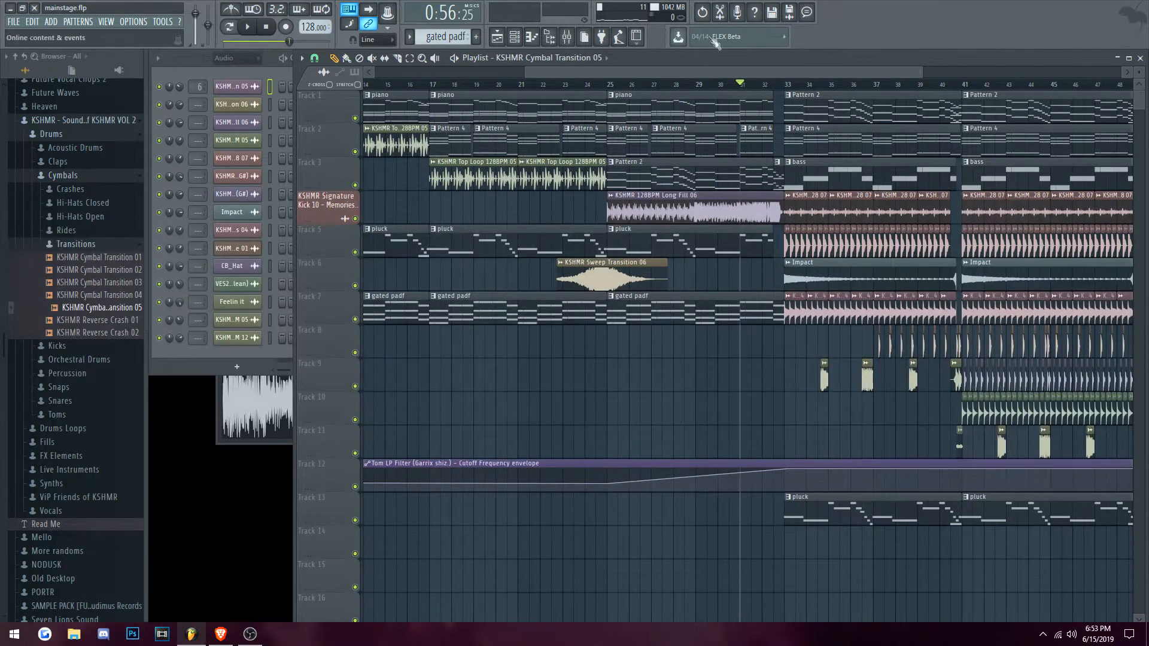
left_click_drag(720, 73, 762, 73)
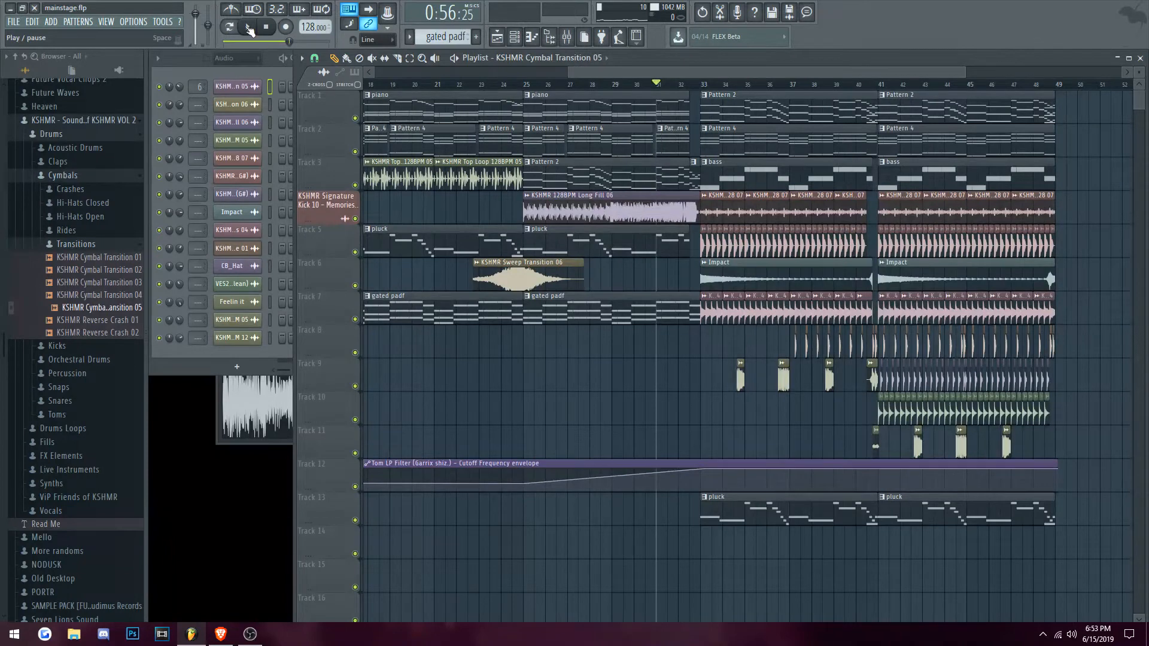
left_click(248, 27)
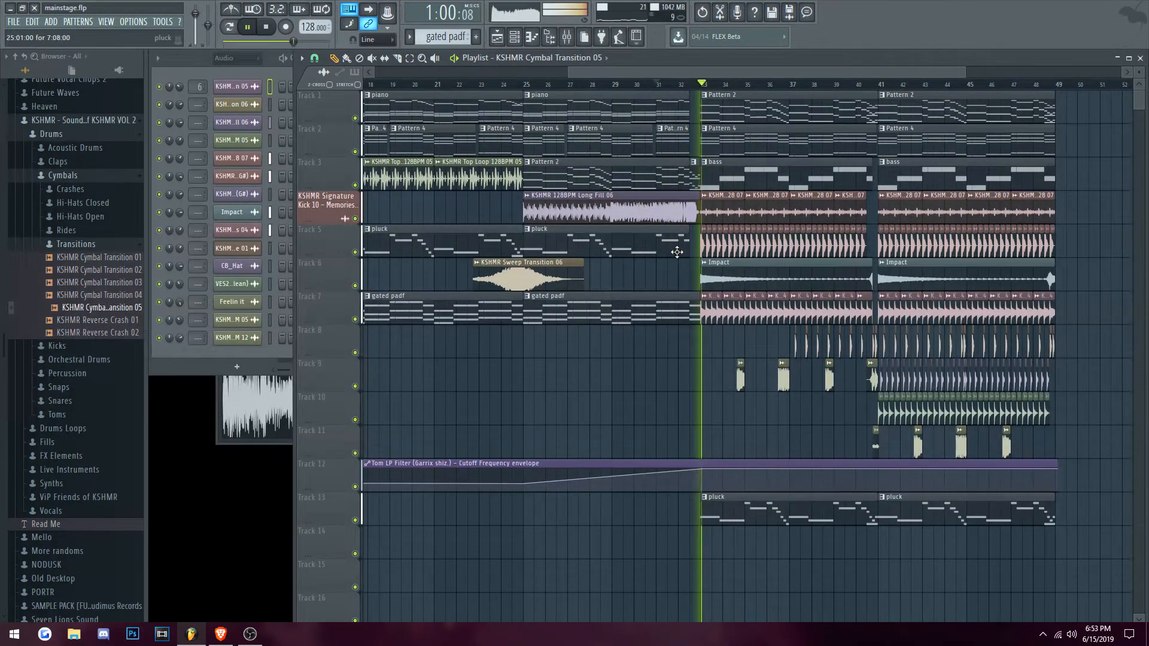
scroll(677, 252, "up", 5)
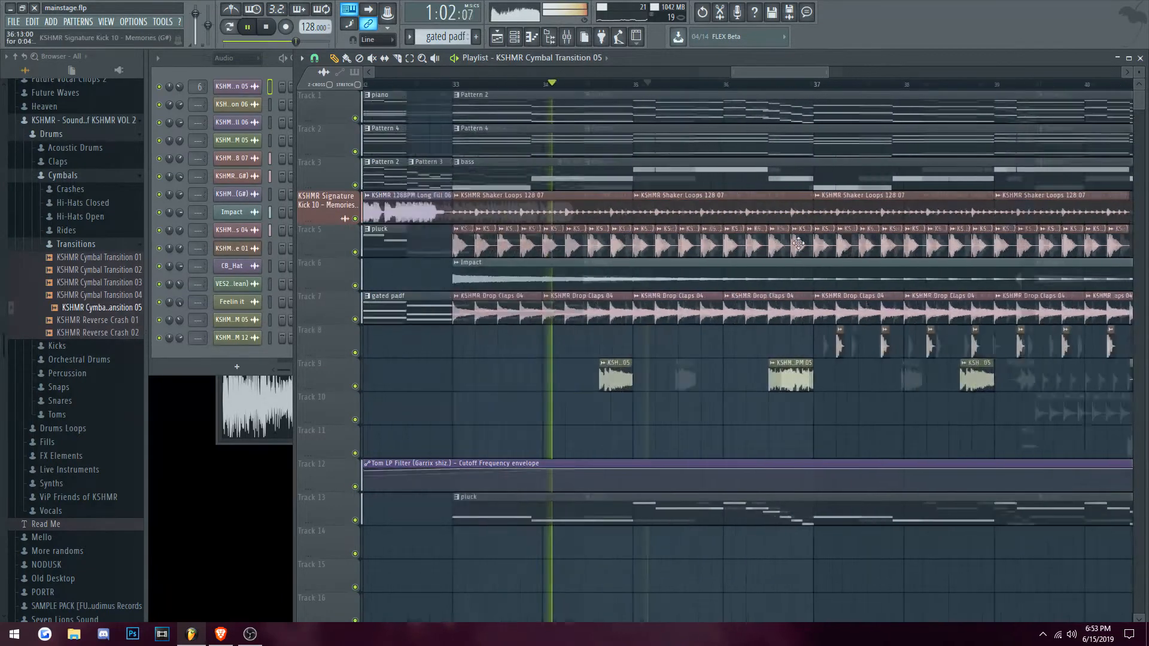
scroll(798, 243, "down", 3)
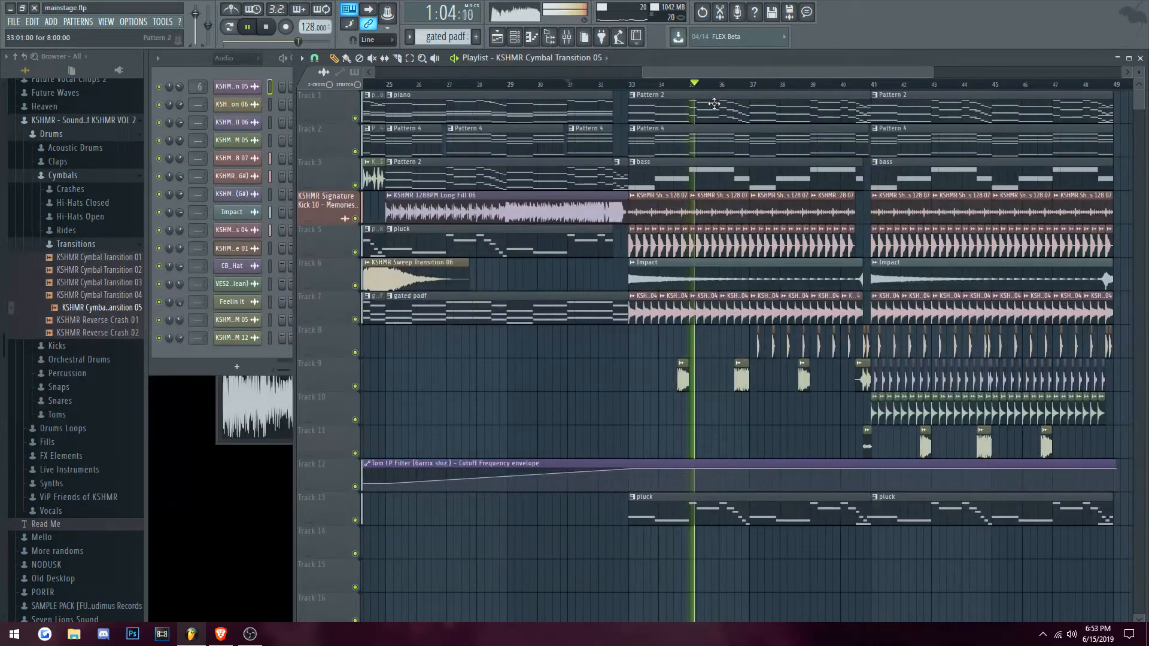
Step: Select Pattern 2 from the drop on Track 1 and play it on its own in pattern mode
left_click(714, 105)
left_click(255, 27)
left_click(264, 34)
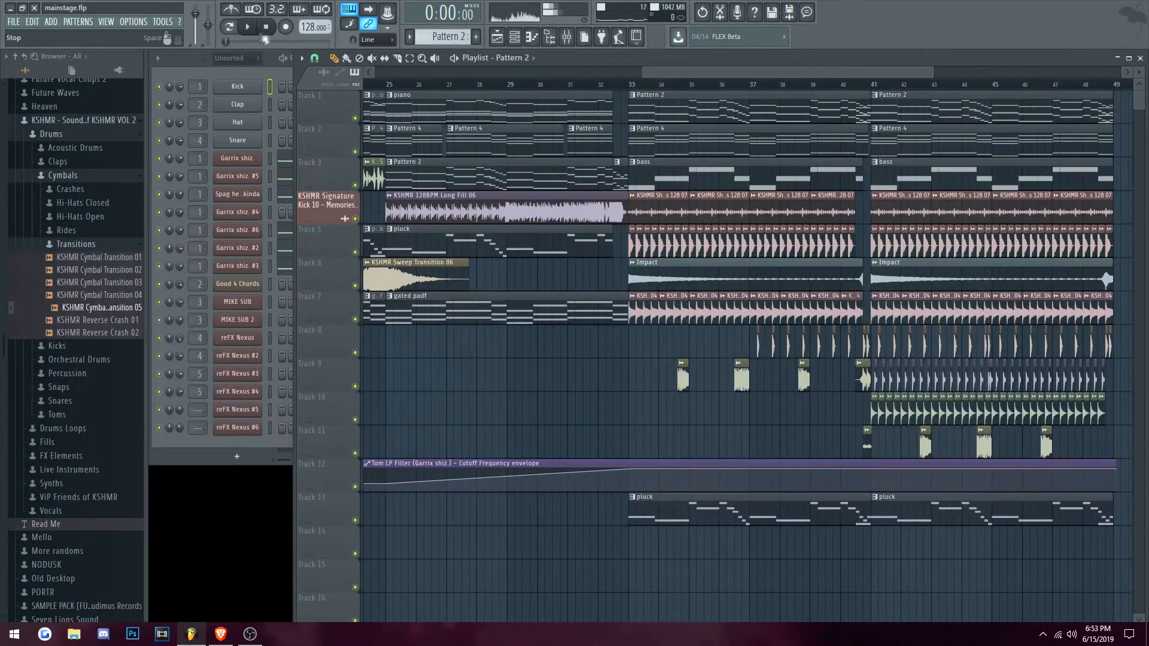
left_click(228, 26)
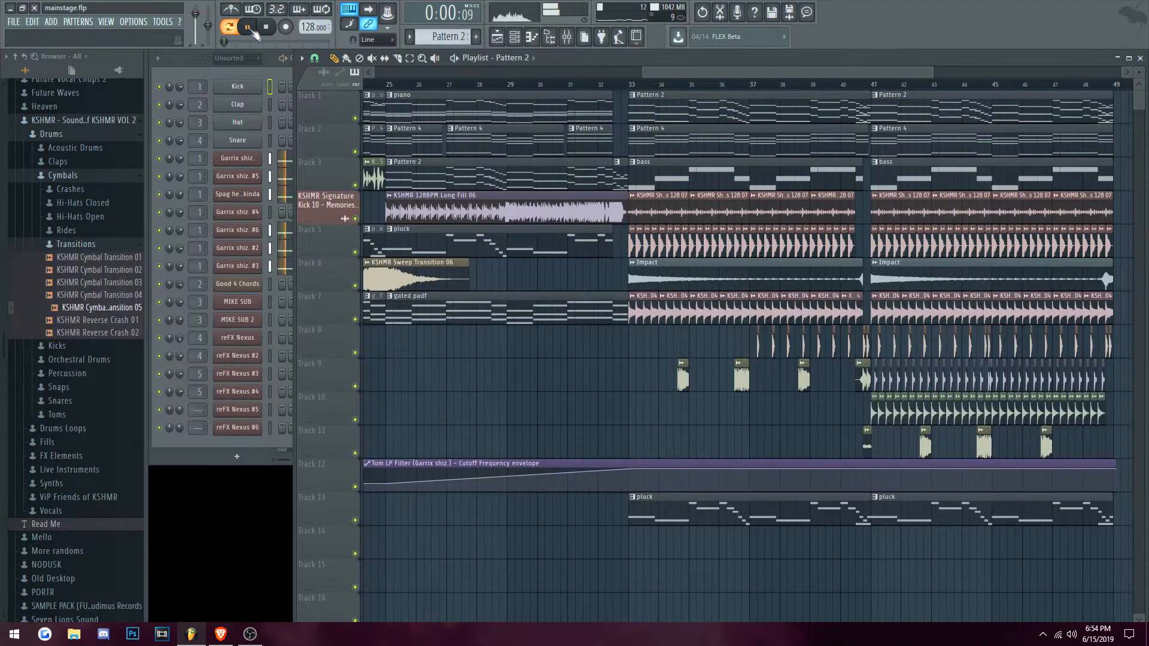
key("space")
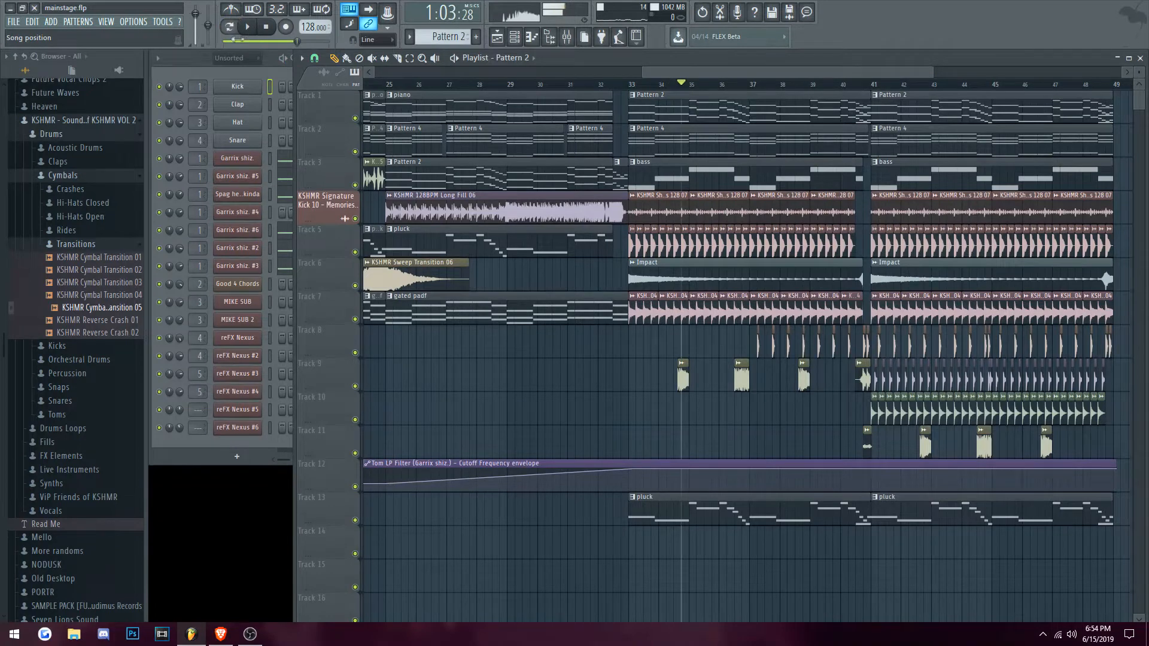
Step: Examine Pattern 2's Garrix shiz melody notes and the Sylenth1 instruments of its lead layers during playback
left_click(264, 77)
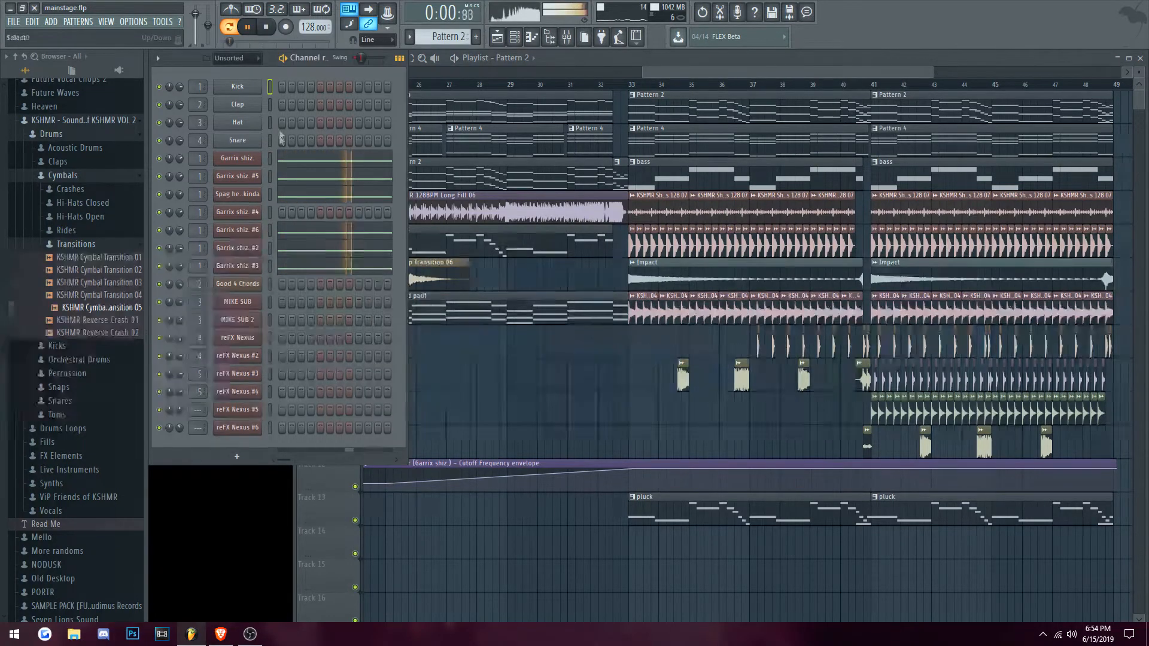
left_click(293, 162)
left_click(256, 160)
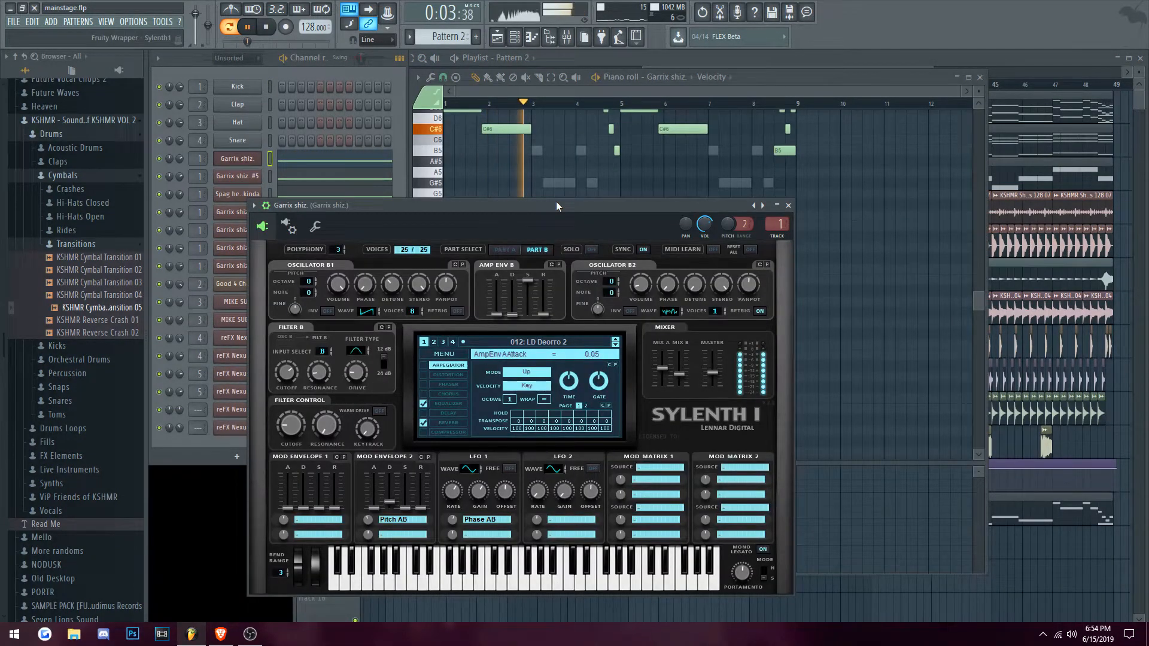
left_click_drag(557, 205, 680, 164)
left_click(252, 161)
left_click(250, 175)
left_click(248, 197)
left_click(248, 213)
left_click(251, 230)
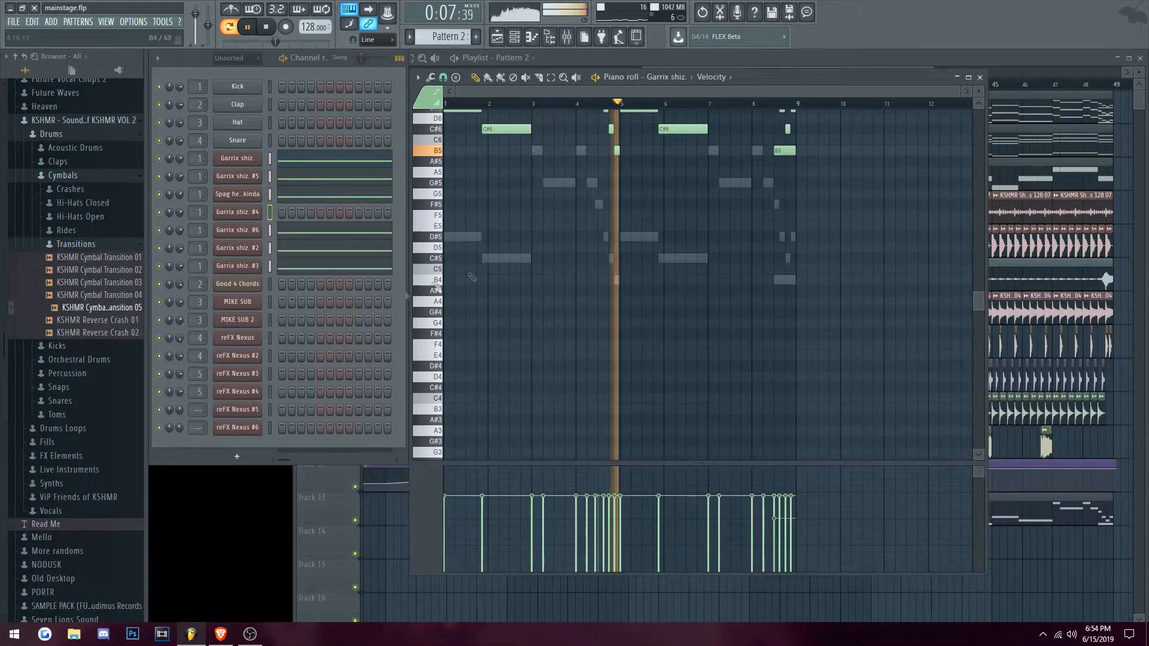
left_click(248, 263)
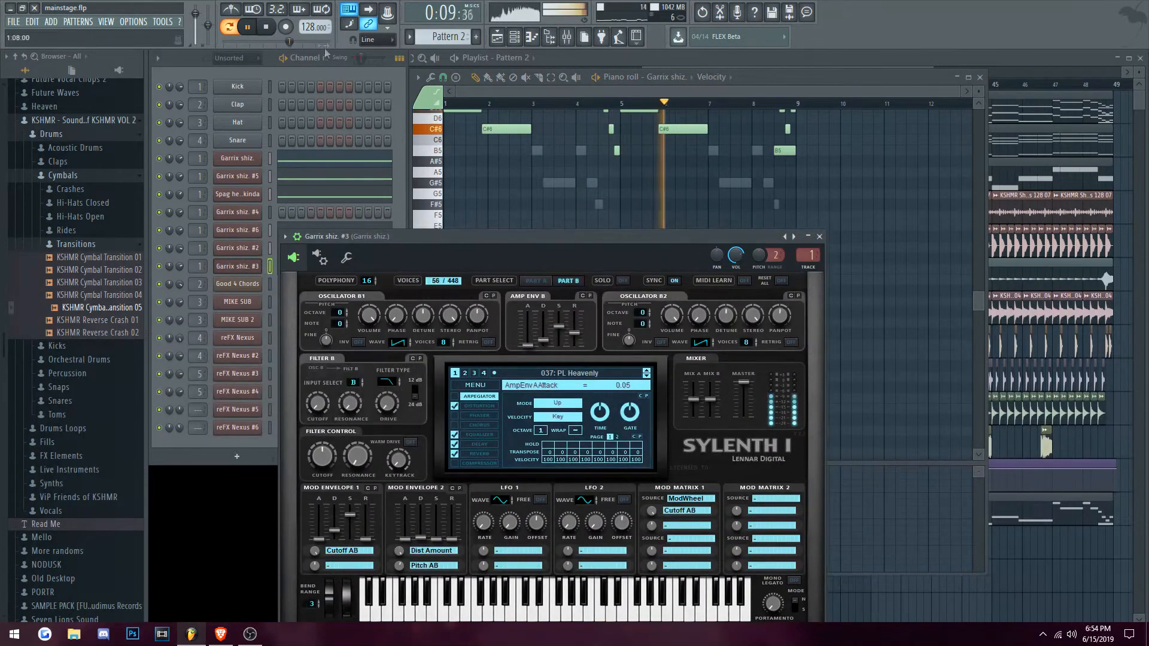
Step: Isolate the Spag heddy kinda lead layer, open its Sylenth1 instrument and play Pattern 2 with only that layer
left_click(268, 29)
left_click(161, 171)
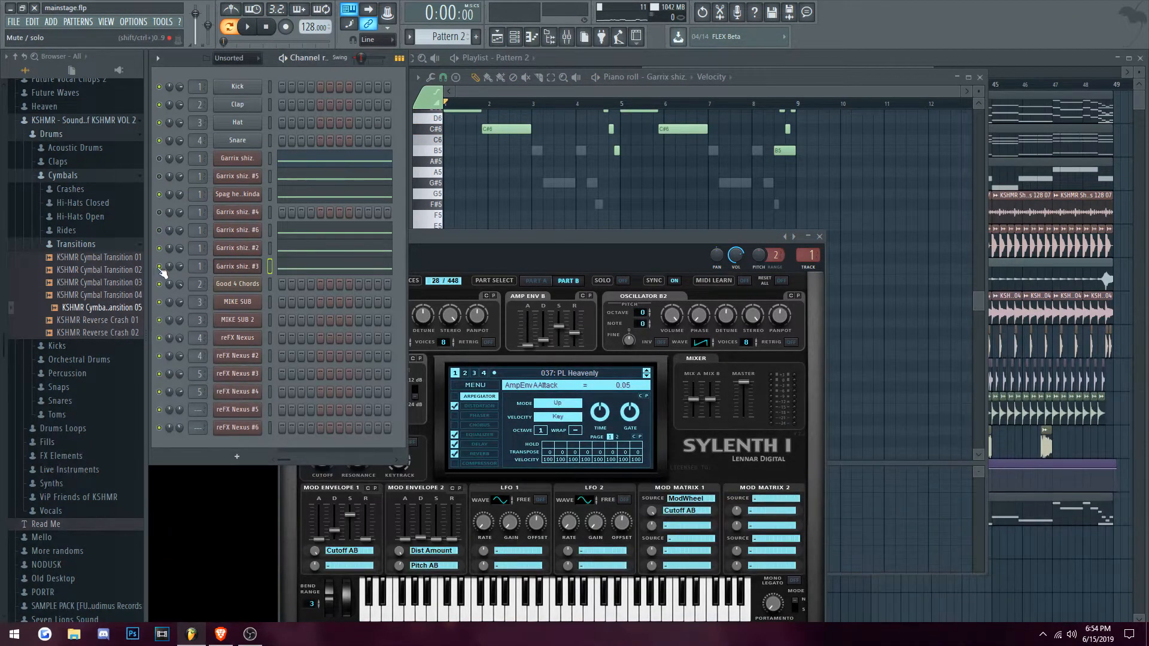
left_click(236, 196)
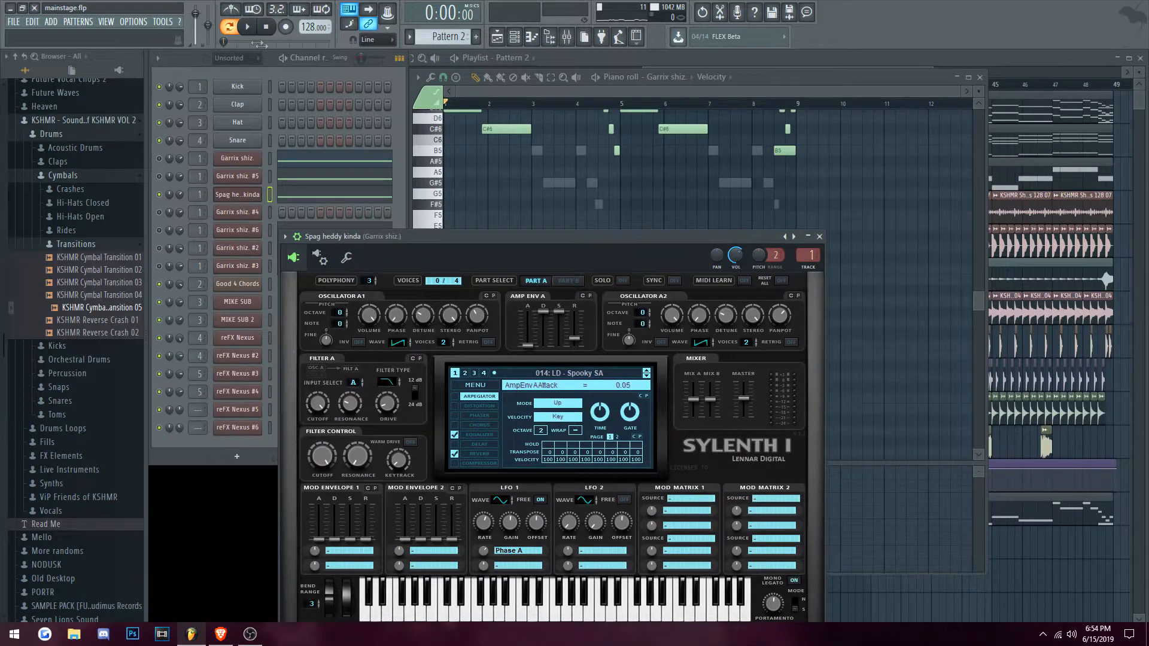
scroll(597, 201, "up", 3)
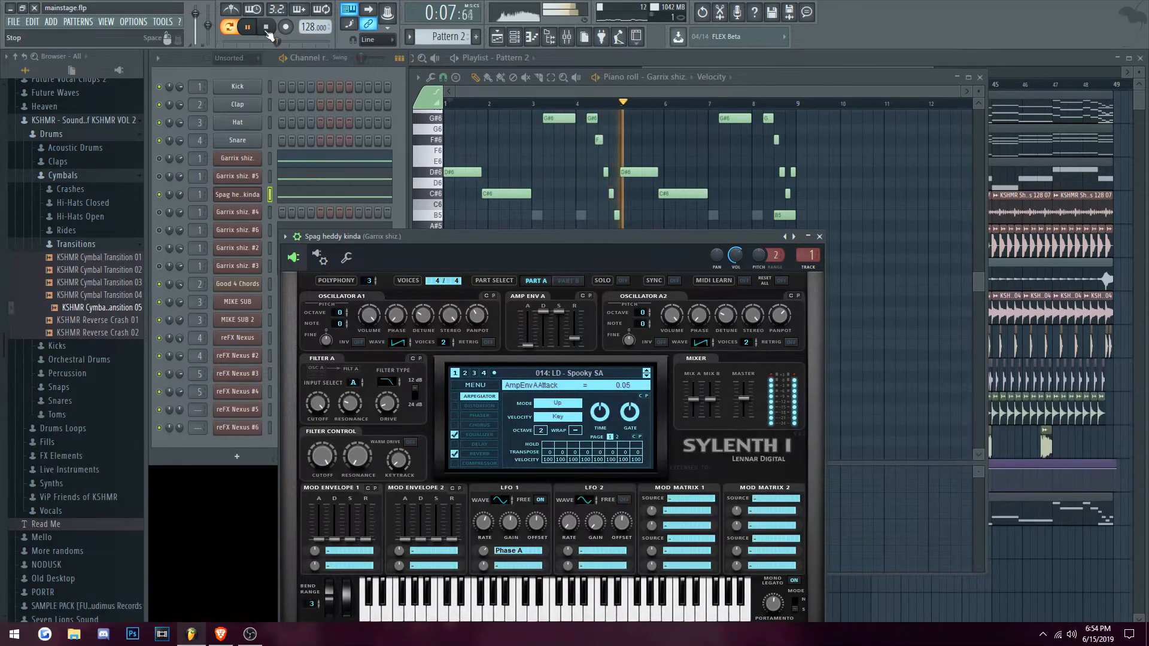
key("space")
Step: Unmute the Garrix shiz lead layers and close the Sylenth1 and piano roll windows
left_click(163, 232)
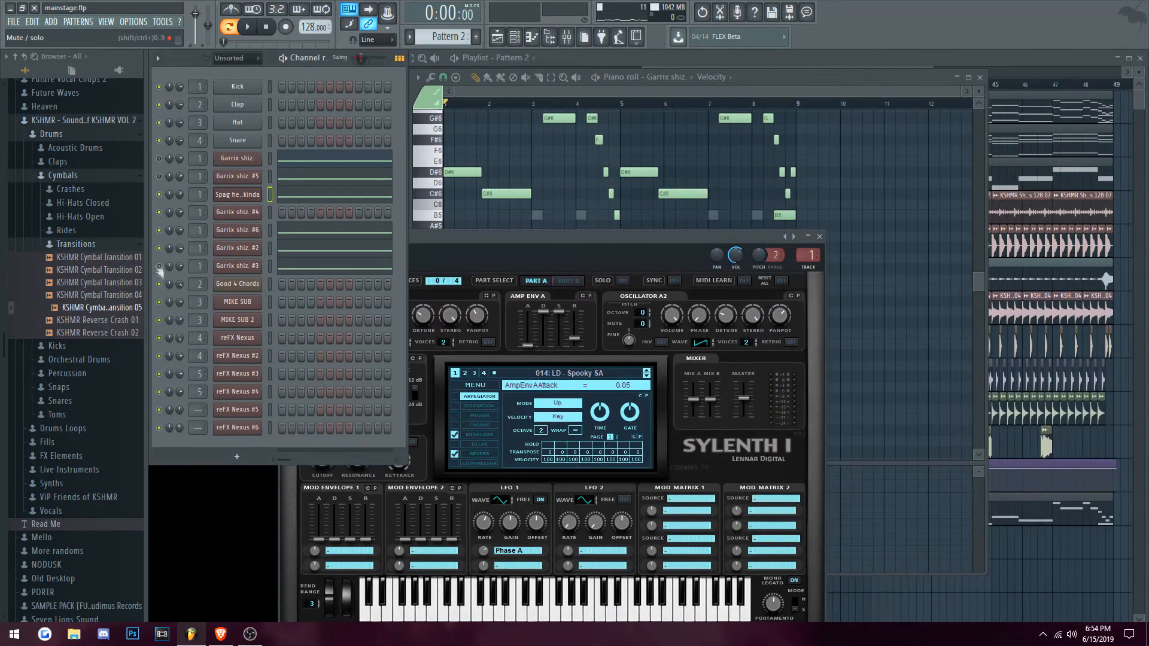
left_click(819, 237)
left_click(984, 85)
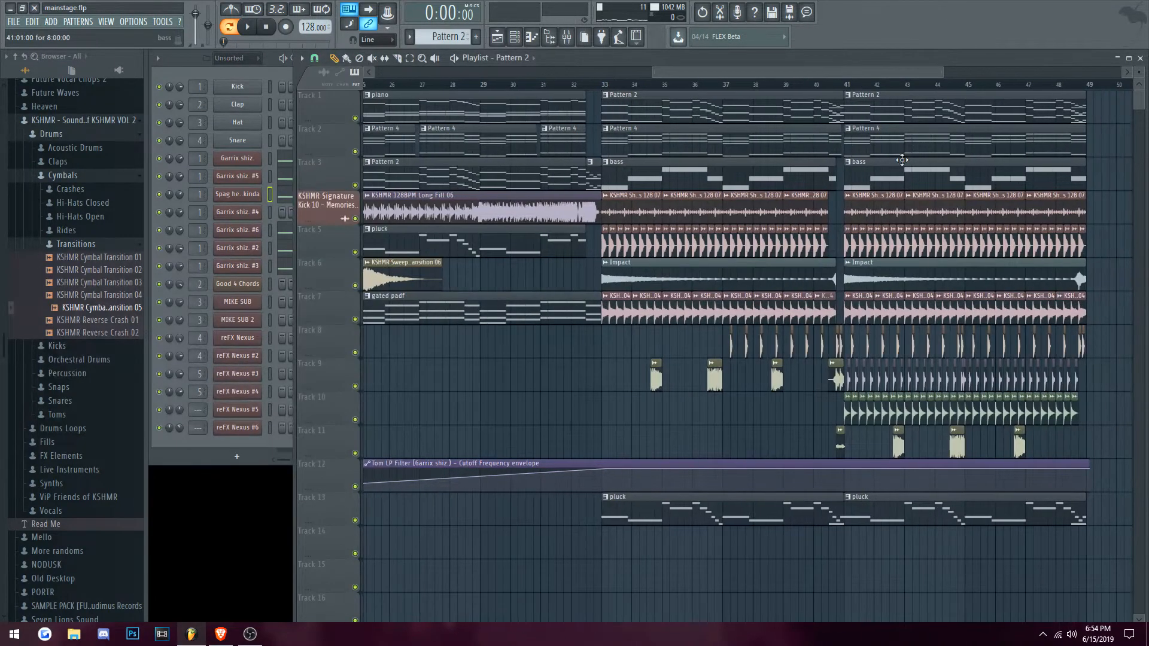
Step: Select Pattern 4 on Track 2 and play its Good 4 Chords part on its own
left_click(546, 147)
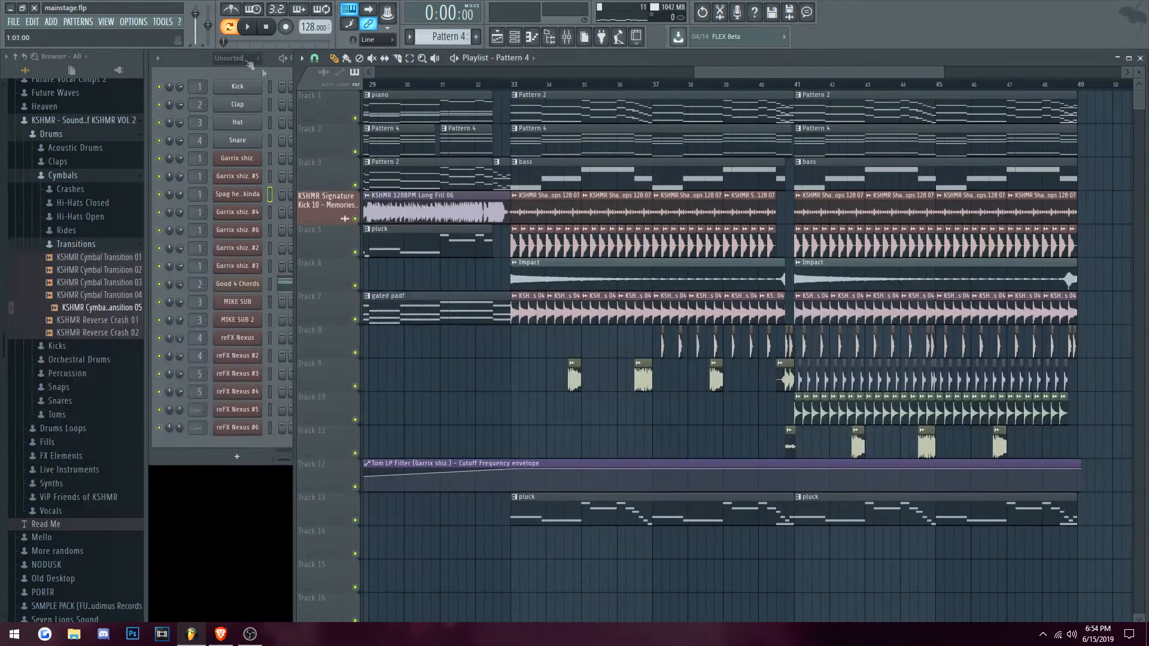
left_click(245, 30)
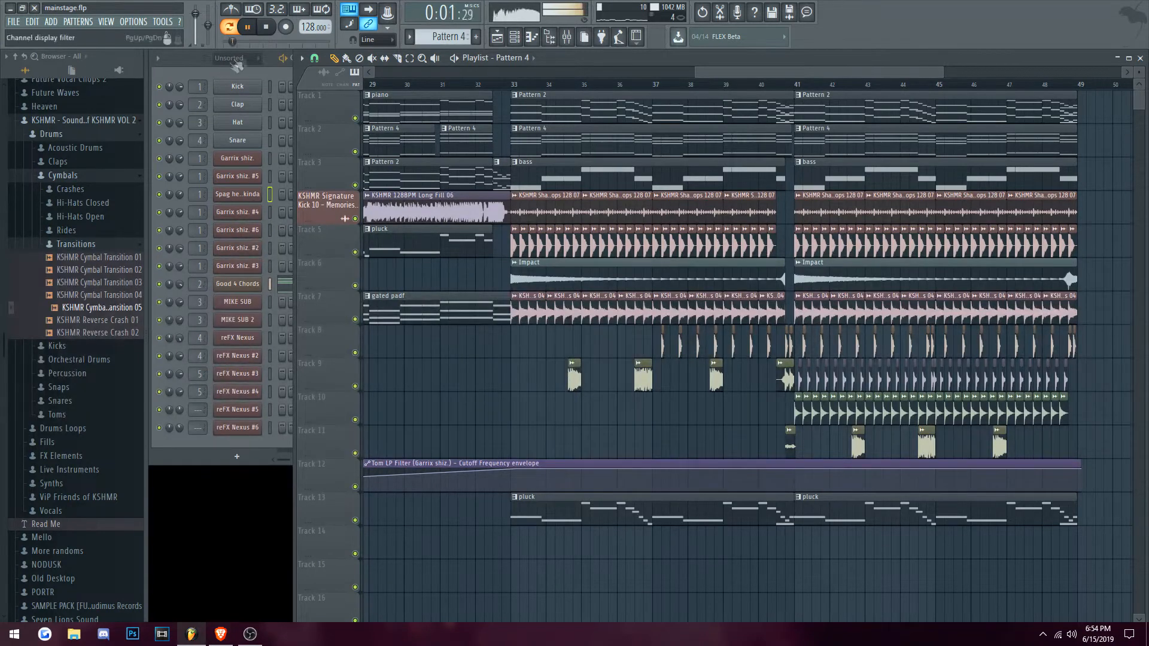
left_click(266, 27)
Step: Audition the drop's bass pattern with its MIKE SUB and MIKE SUB 2 instruments, and save the project
left_click(835, 186)
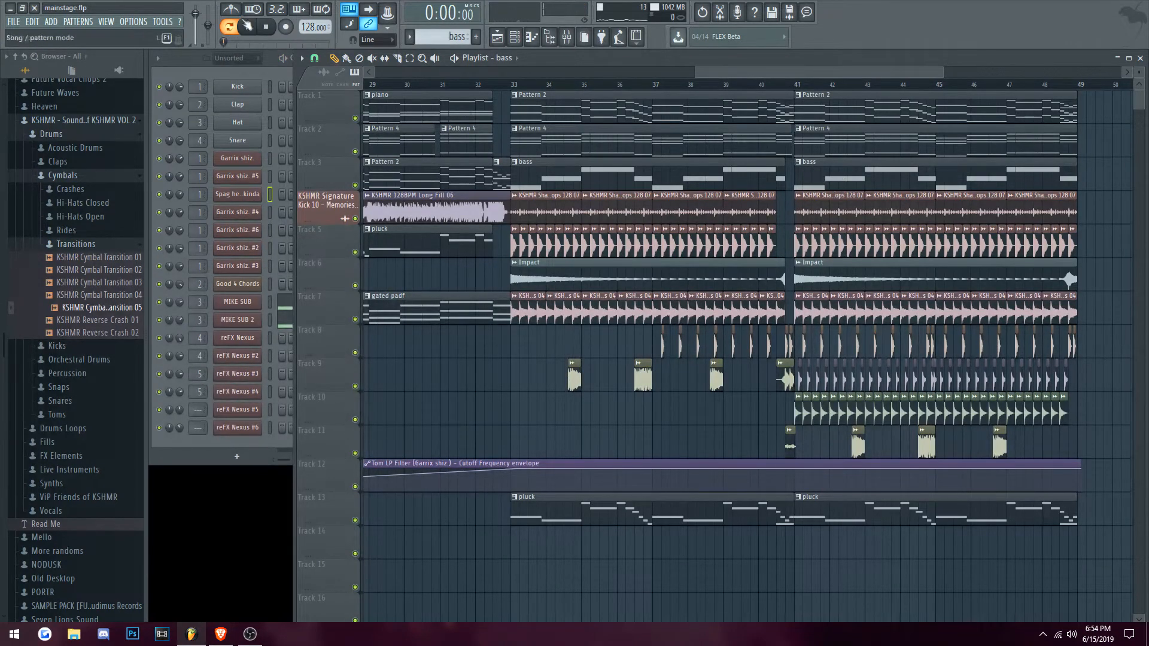
left_click(245, 307)
left_click(239, 321)
left_click(804, 220)
left_click(267, 26)
key("ctrl+s")
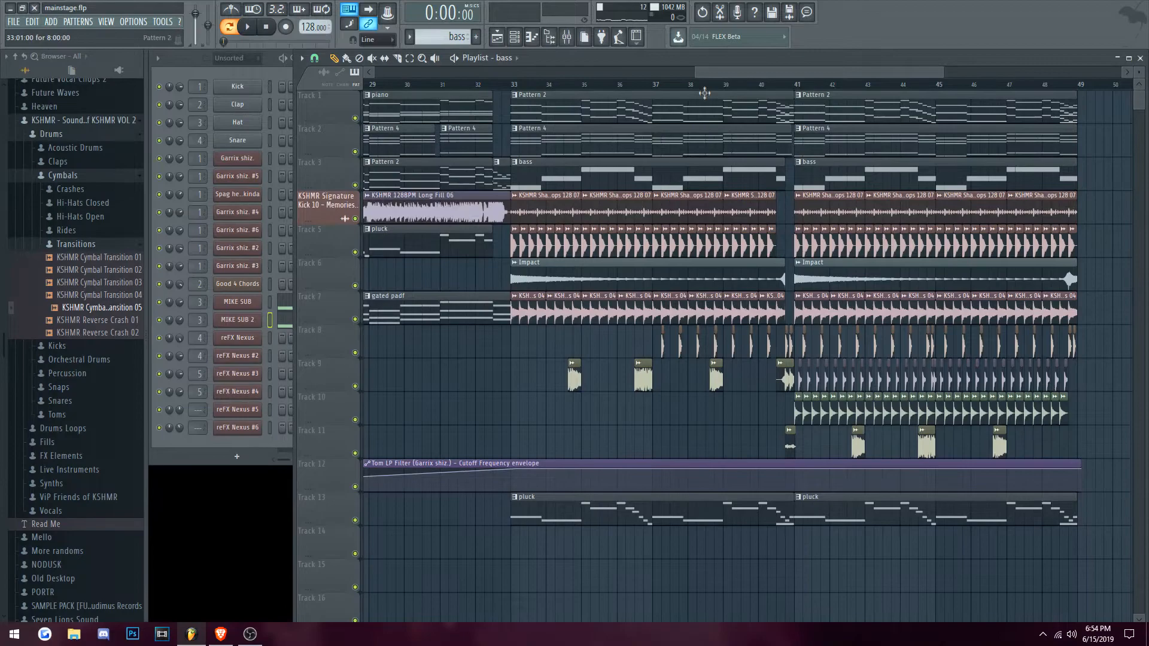
Step: Review the arrangement from the intro through both halves of the drop and select the pluck pattern on Track 13
left_click_drag(694, 74, 372, 74)
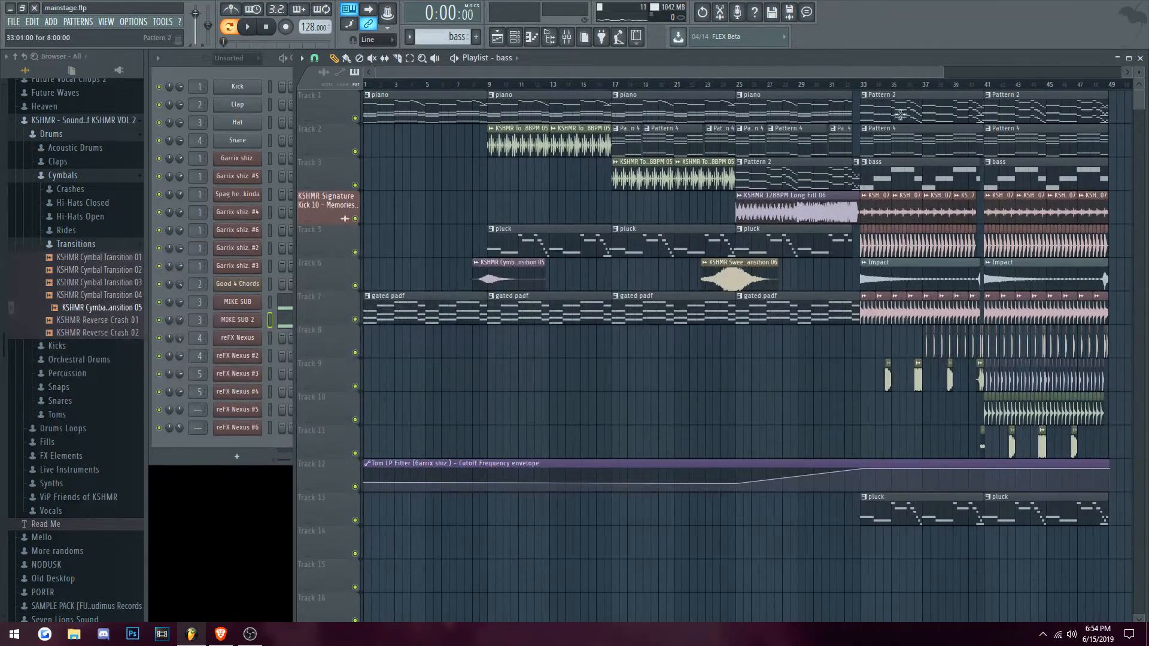
left_click_drag(938, 73, 859, 77)
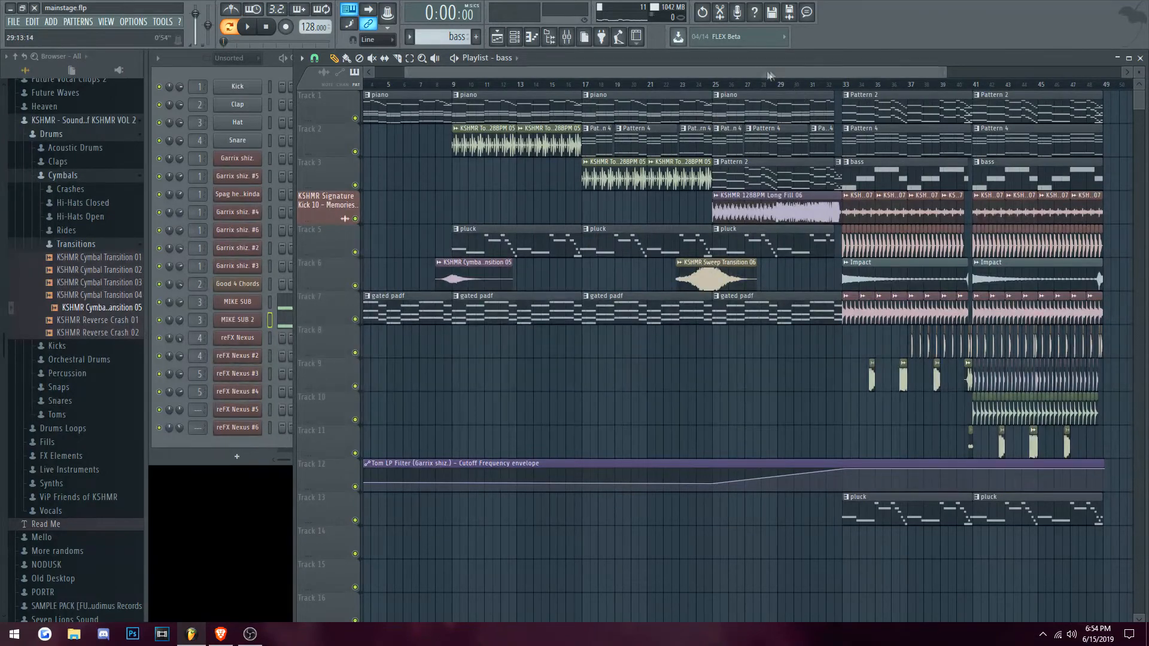
left_click_drag(785, 74, 700, 75)
left_click_drag(913, 73, 932, 73)
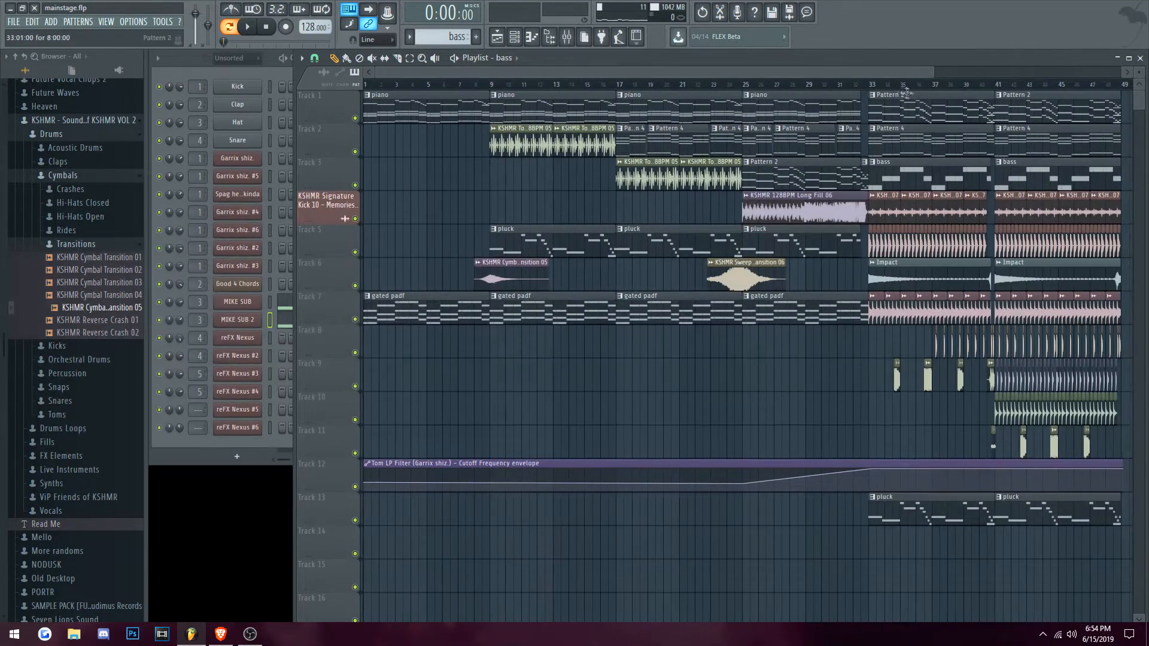
left_click_drag(848, 75, 945, 77)
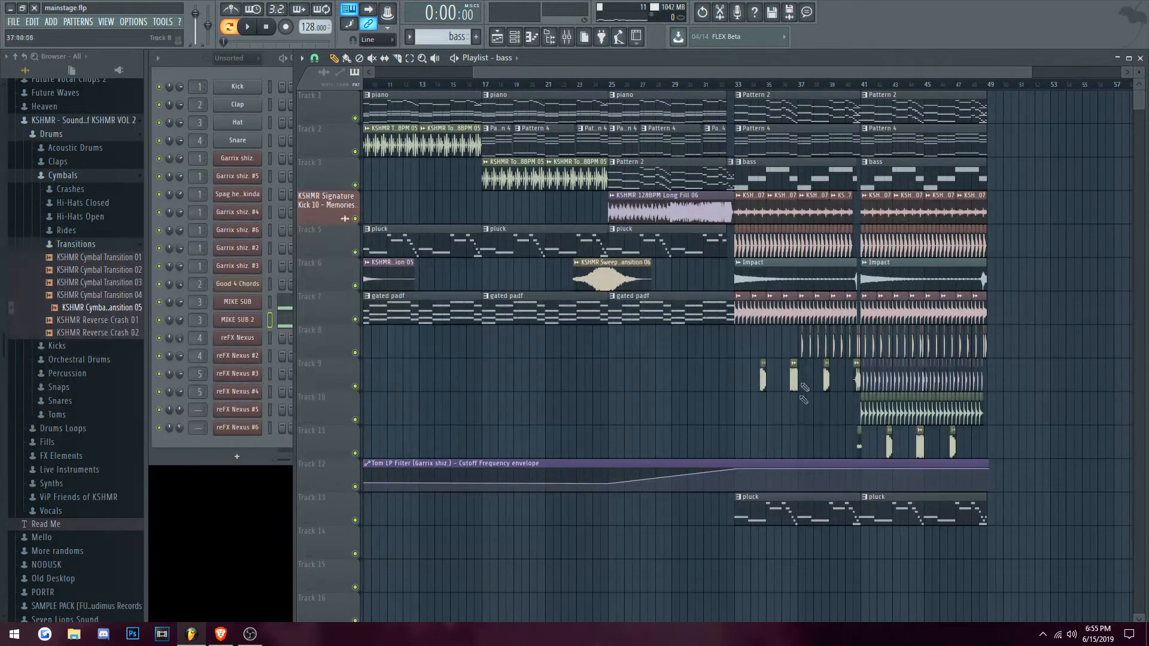
left_click(784, 495)
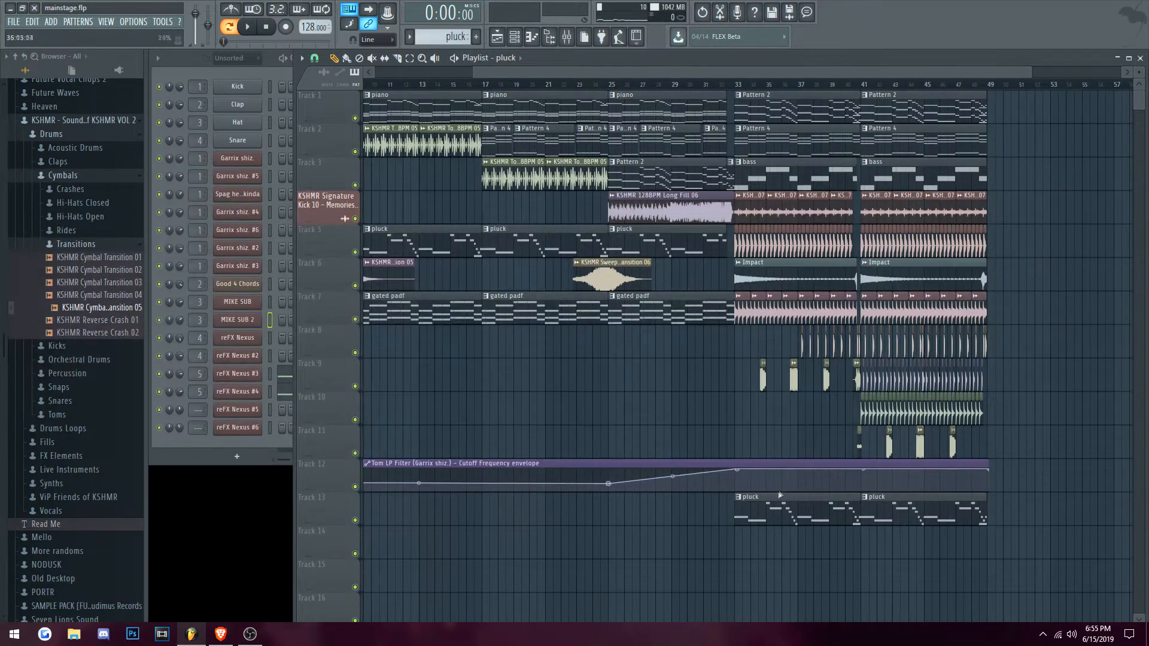
Step: Examine the drop's percussion on Tracks 8 to 11, including the clap, CB_Hat, ride and short fill clips, within the full arrangement
scroll(820, 364, "up", 5)
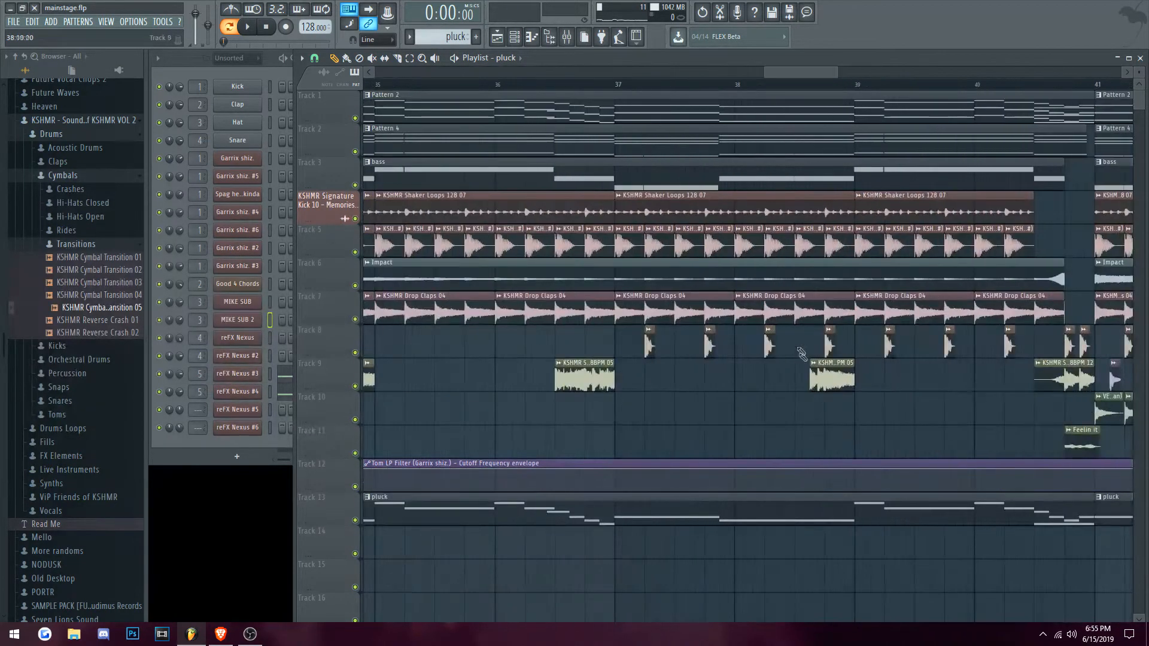
scroll(722, 260, "down", 1)
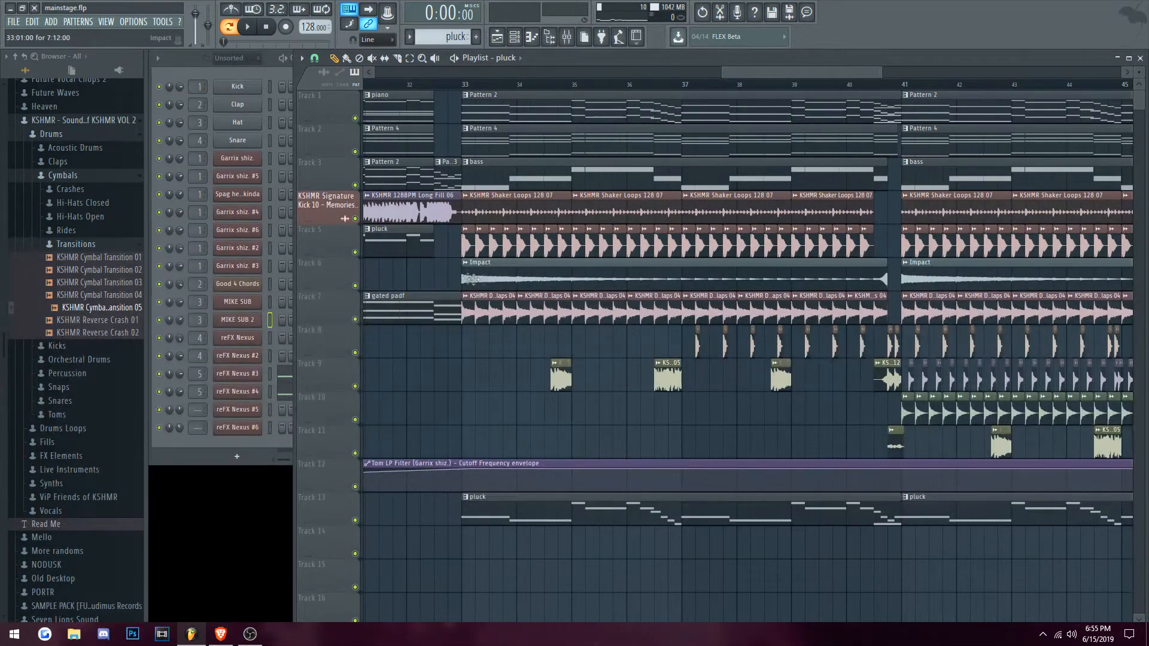
left_click_drag(739, 78, 797, 75)
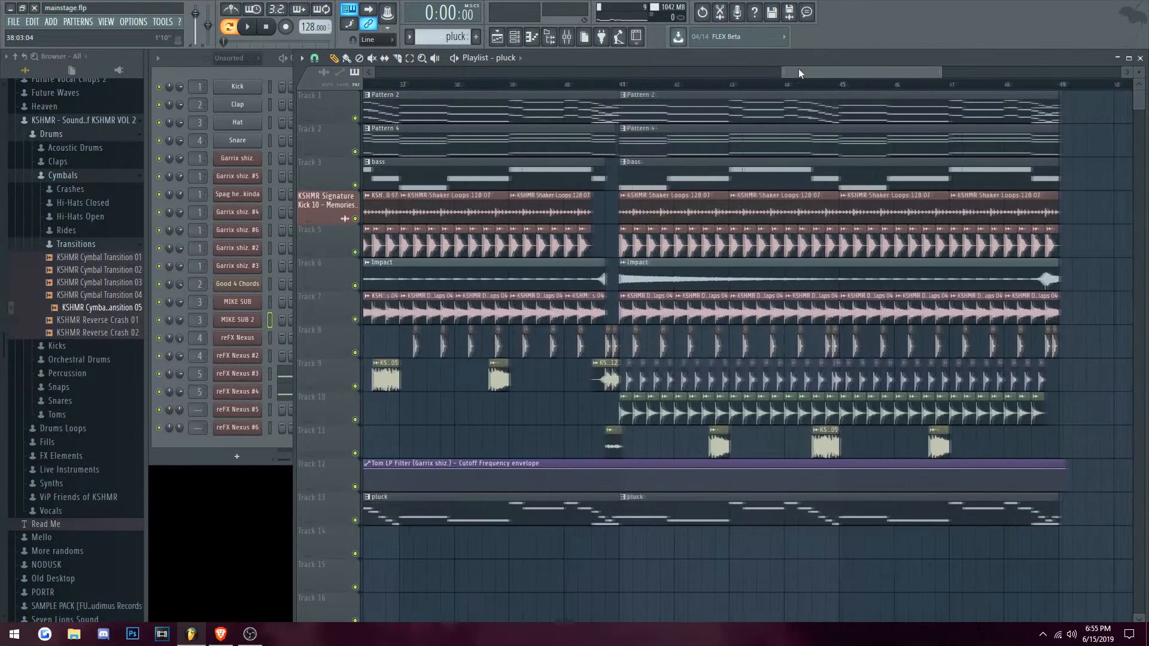
scroll(658, 279, "up", 2)
scroll(625, 335, "up", 4)
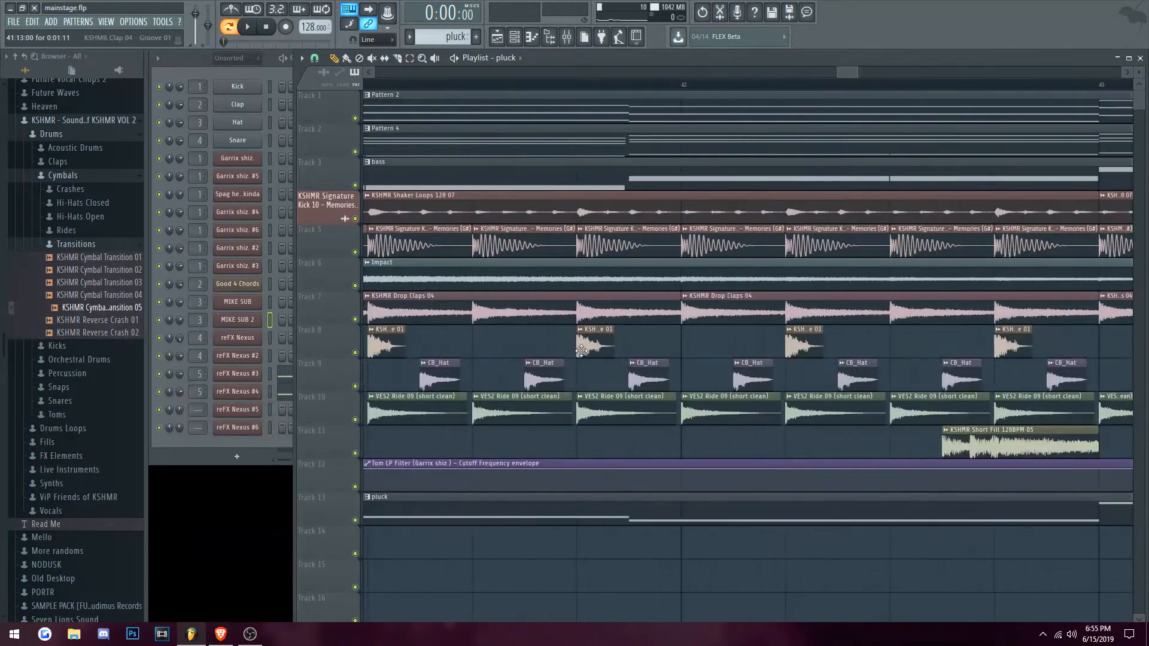
scroll(648, 374, "down", 2)
scroll(654, 373, "up", 4)
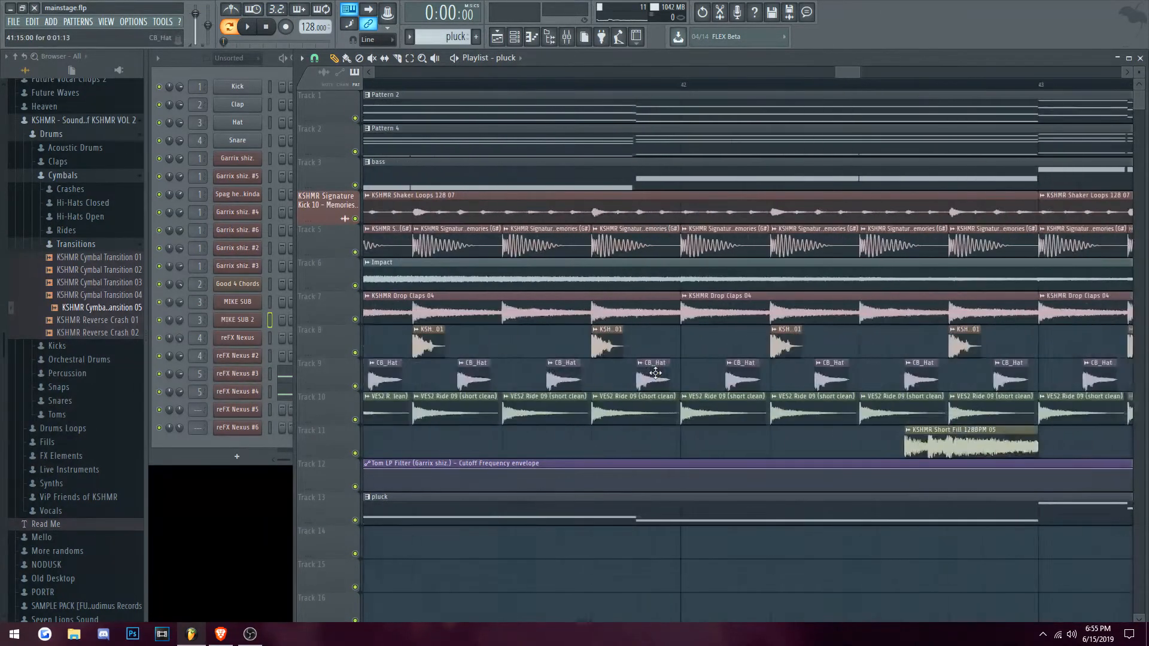
scroll(657, 373, "down", 2)
scroll(668, 376, "down", 2)
scroll(670, 383, "up", 4)
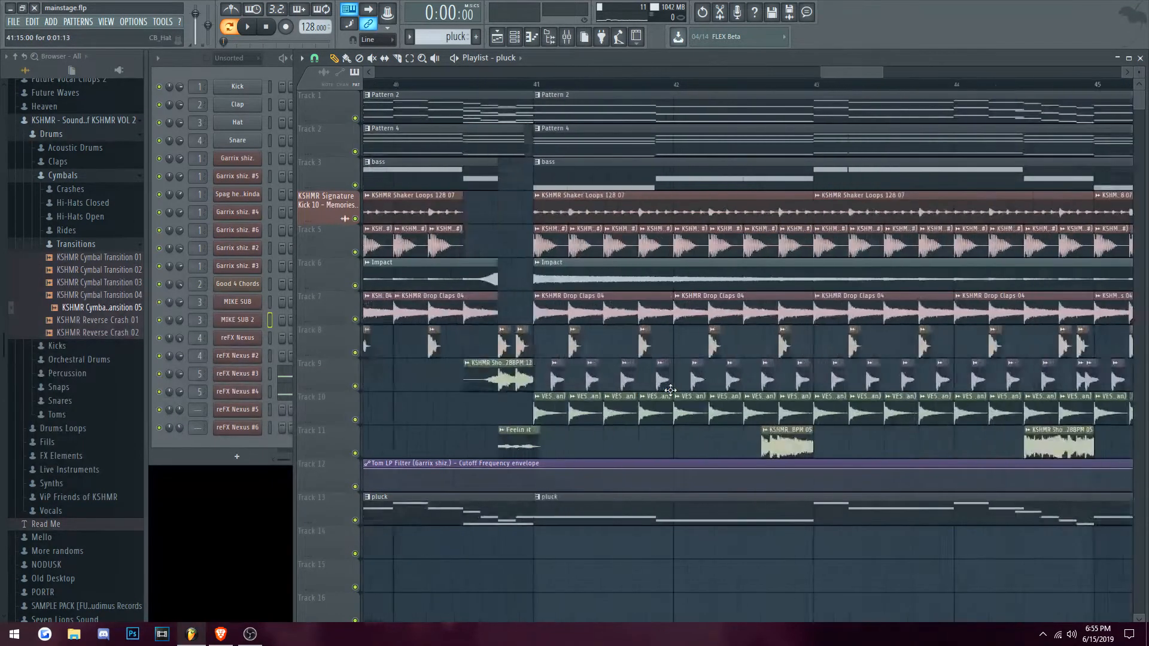
scroll(672, 389, "down", 3)
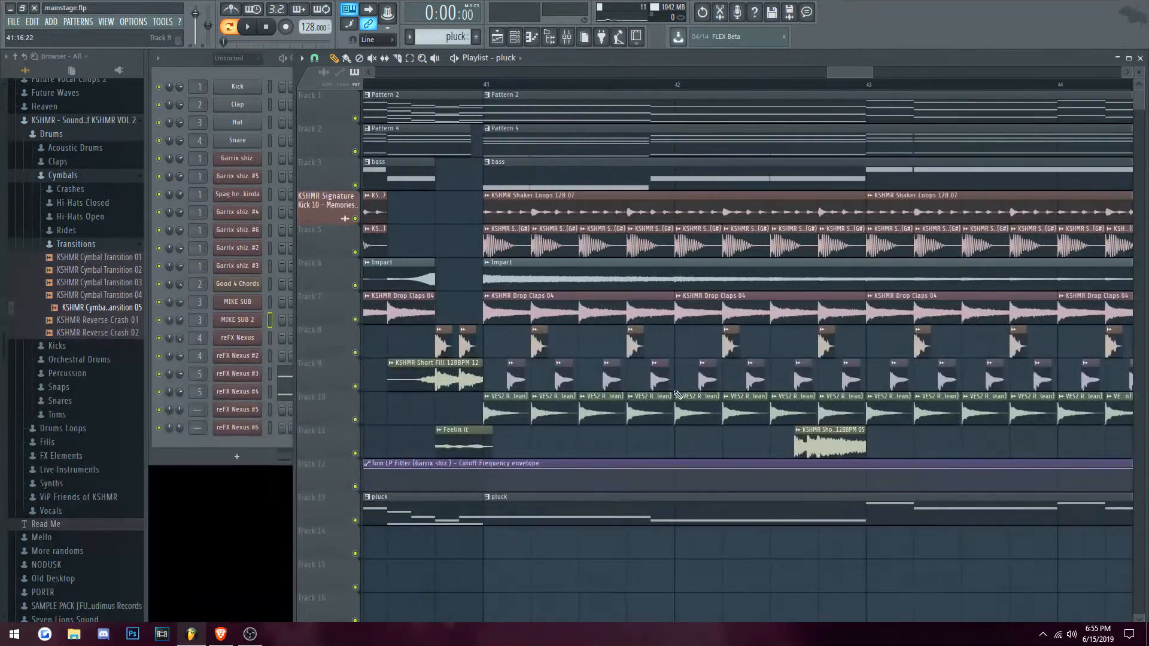
scroll(676, 389, "down", 4)
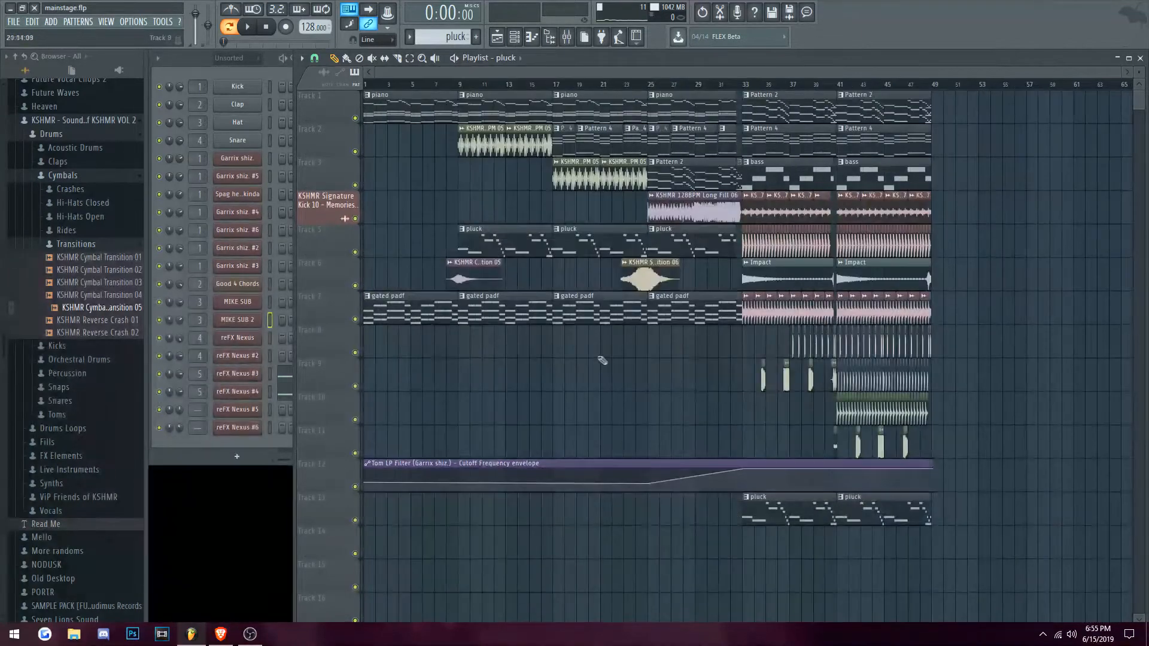
scroll(567, 257, "up", 1)
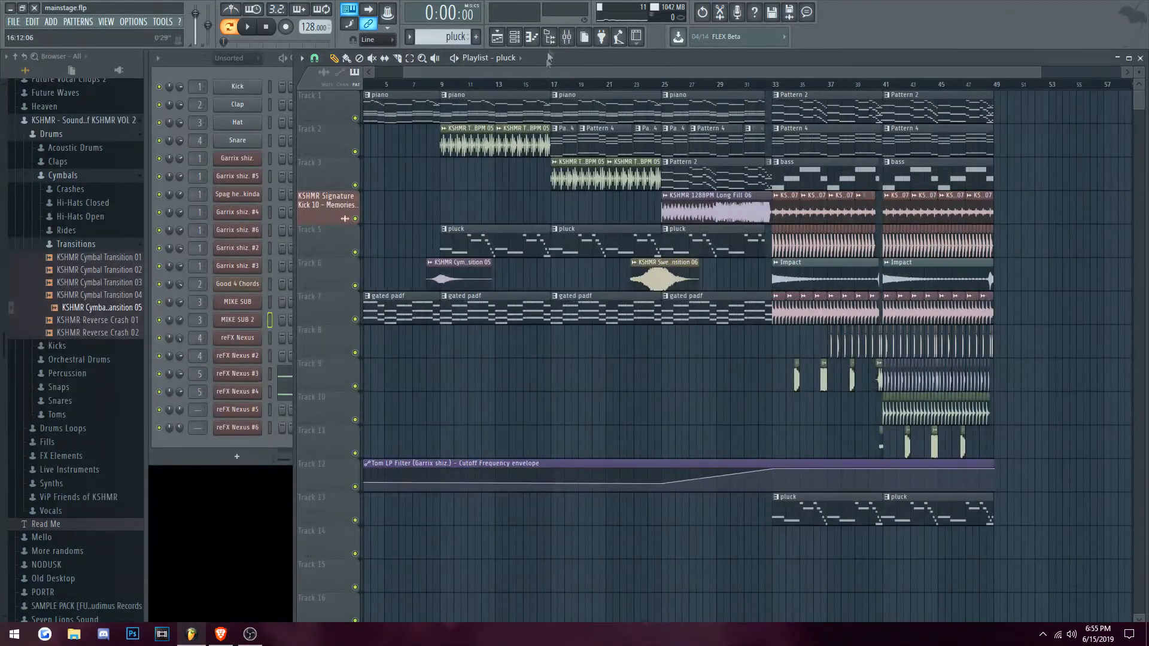
left_click_drag(543, 72, 491, 72)
scroll(483, 210, "down", 1)
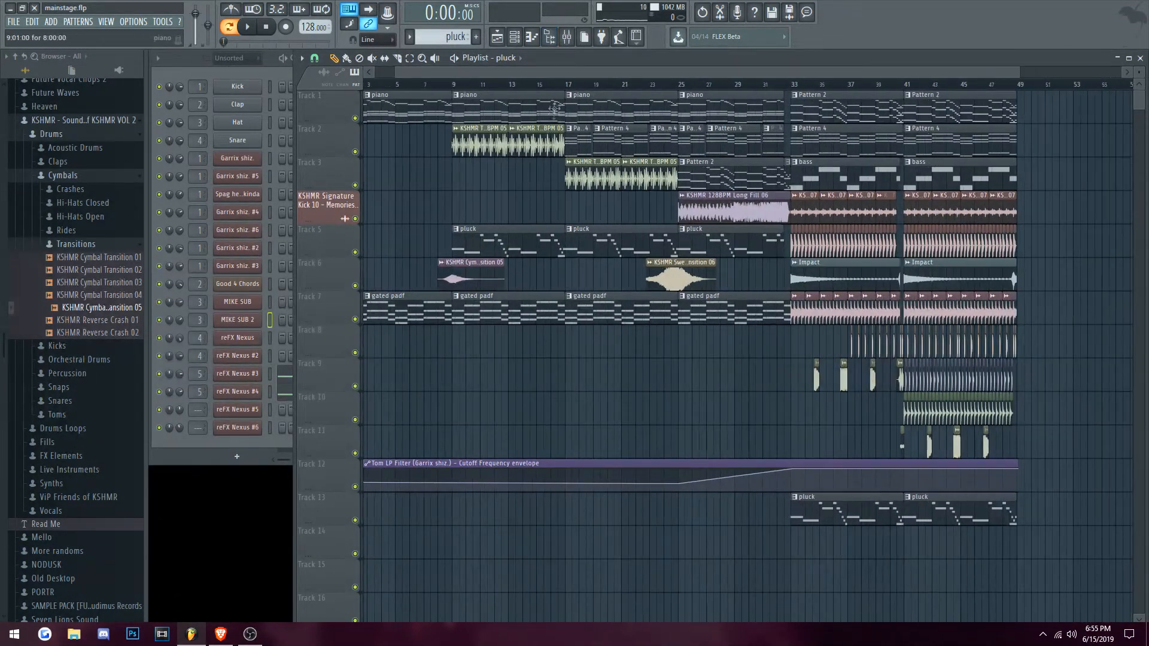
scroll(465, 311, "up", 1)
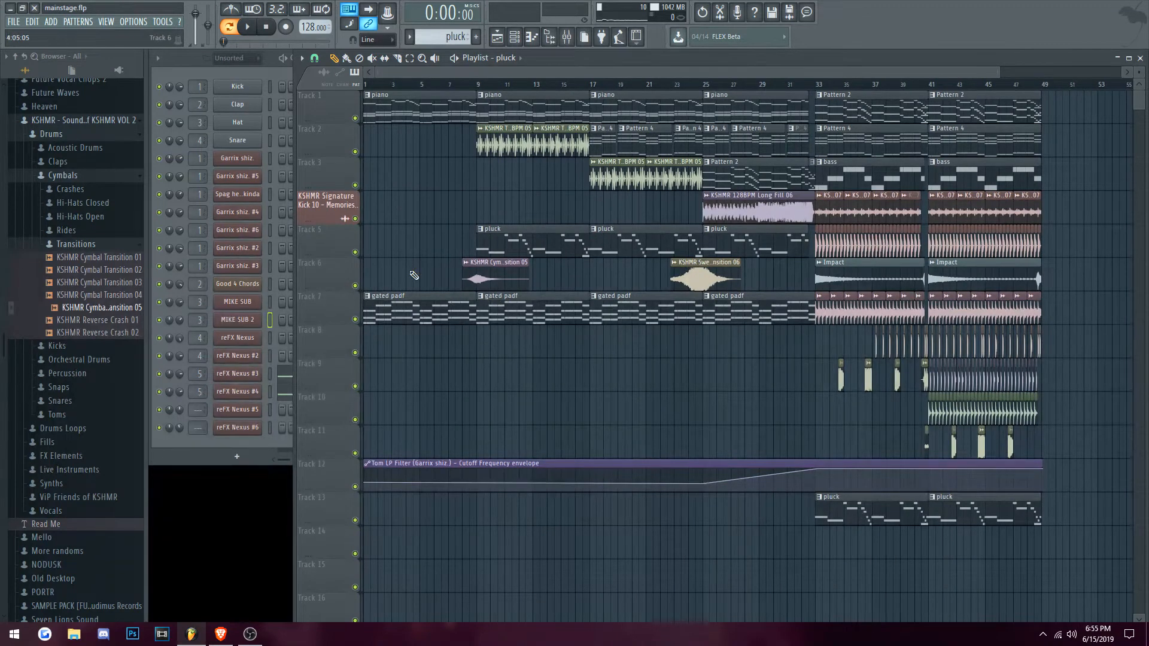
Step: Open the recent project Release Me.flp and look over its full playlist arrangement
left_click(14, 21)
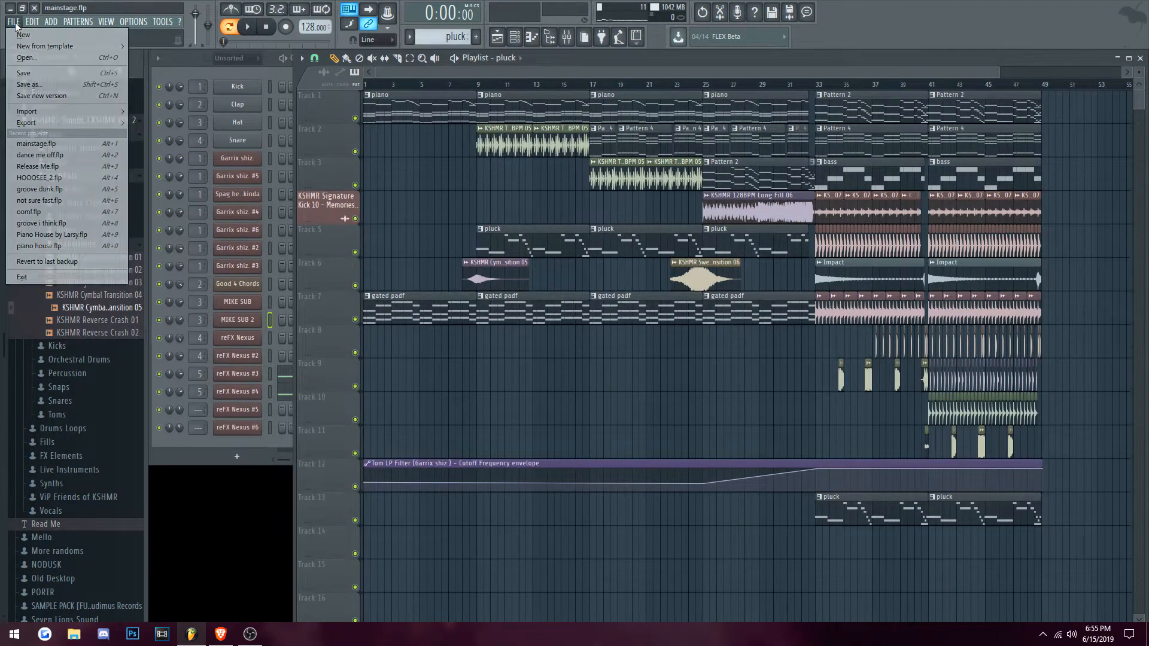
left_click(60, 168)
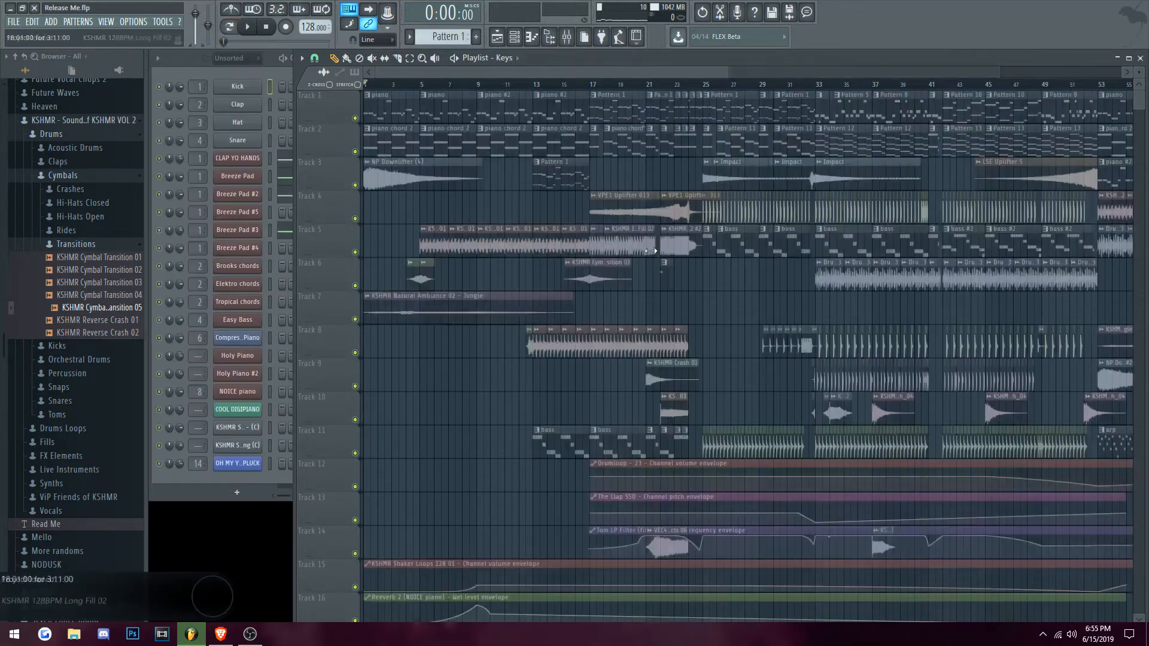
scroll(516, 152, "down", 3)
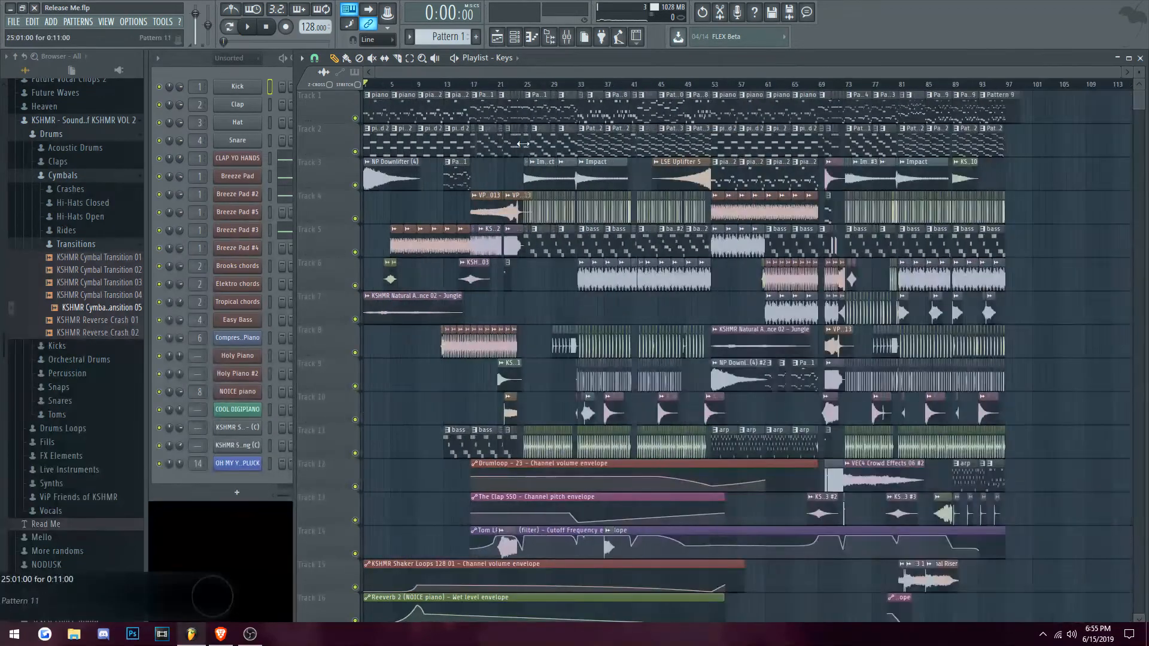
scroll(525, 147, "down", 5)
scroll(536, 158, "down", 3)
scroll(539, 162, "up", 8)
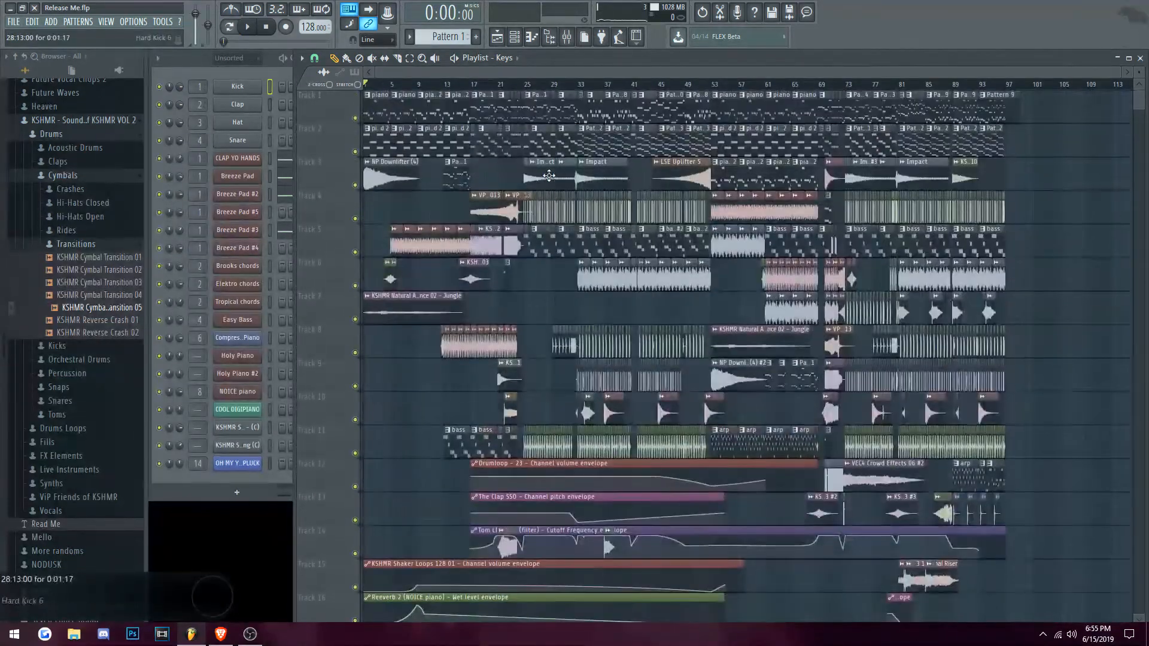
scroll(544, 167, "up", 3)
Step: Play the Release Me song from about bar 24 to hear the transition into the drop
left_click_drag(551, 73, 392, 89)
left_click_drag(583, 88, 610, 101)
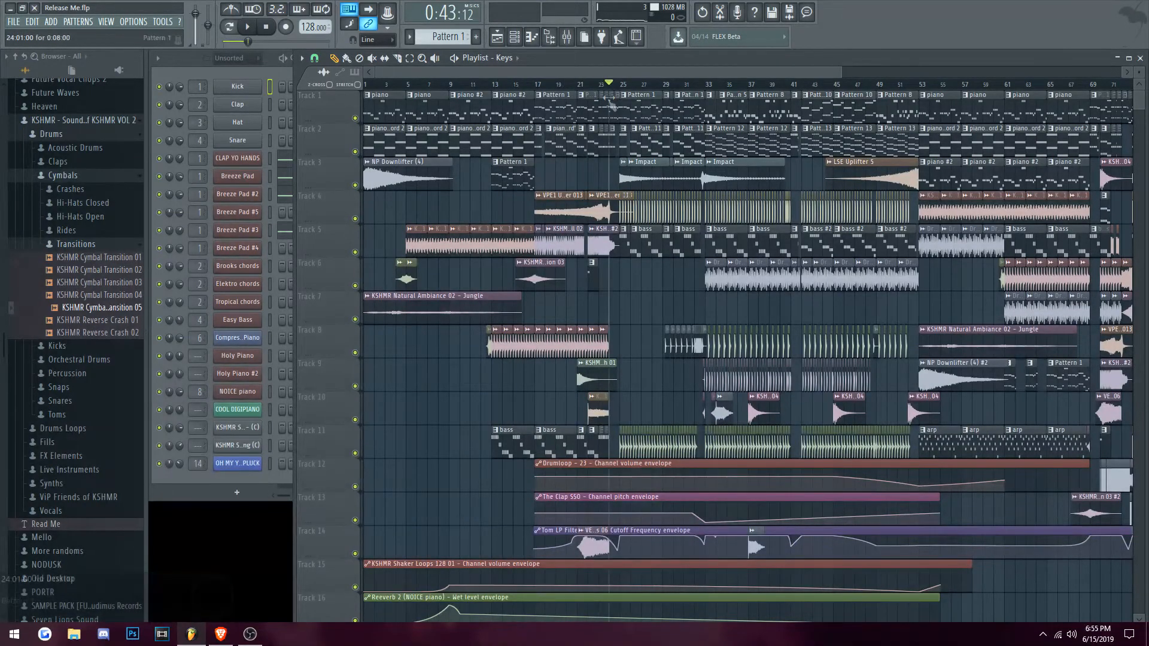
key("space")
scroll(619, 287, "up", 3)
left_click_drag(560, 76, 596, 75)
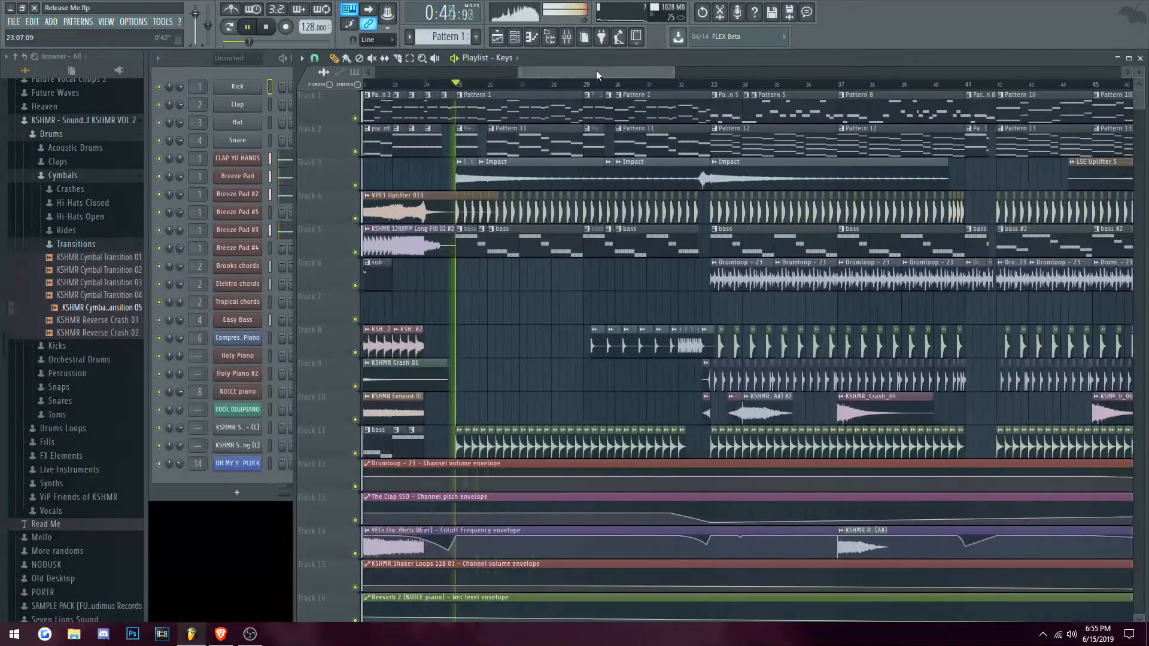
scroll(566, 263, "down", 1)
Step: Show the mixer and inspect the band 7 high shelf in the Master track's first Fruity parametric EQ 2
left_click(106, 21)
left_click(120, 79)
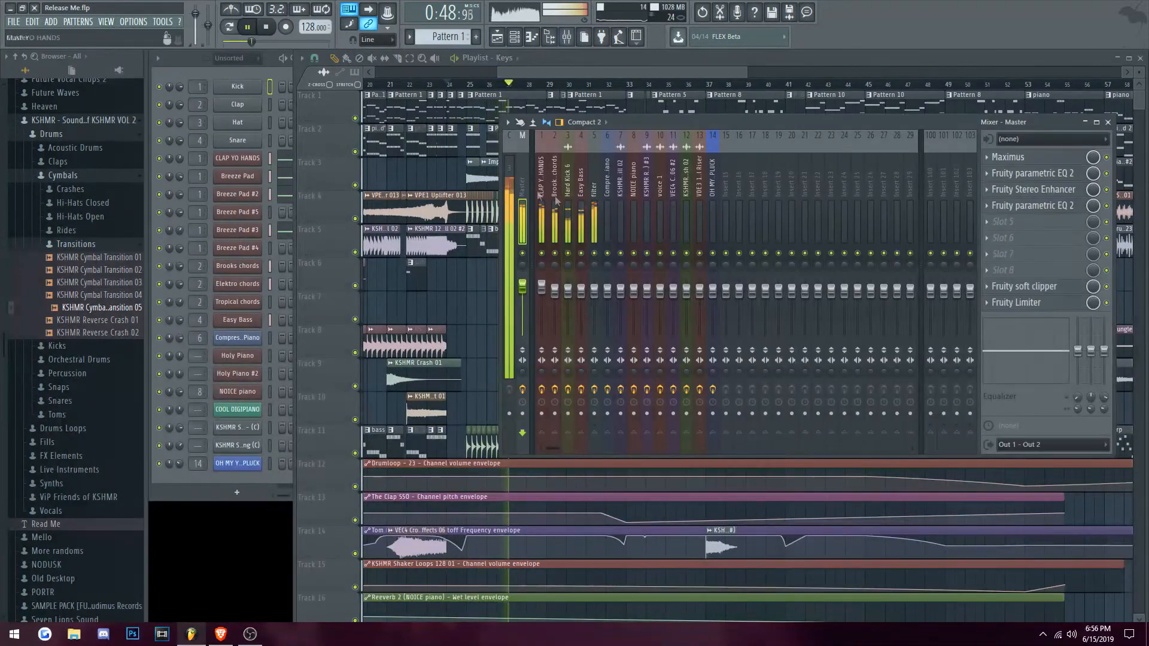
left_click(1033, 173)
left_click_drag(428, 416, 439, 414)
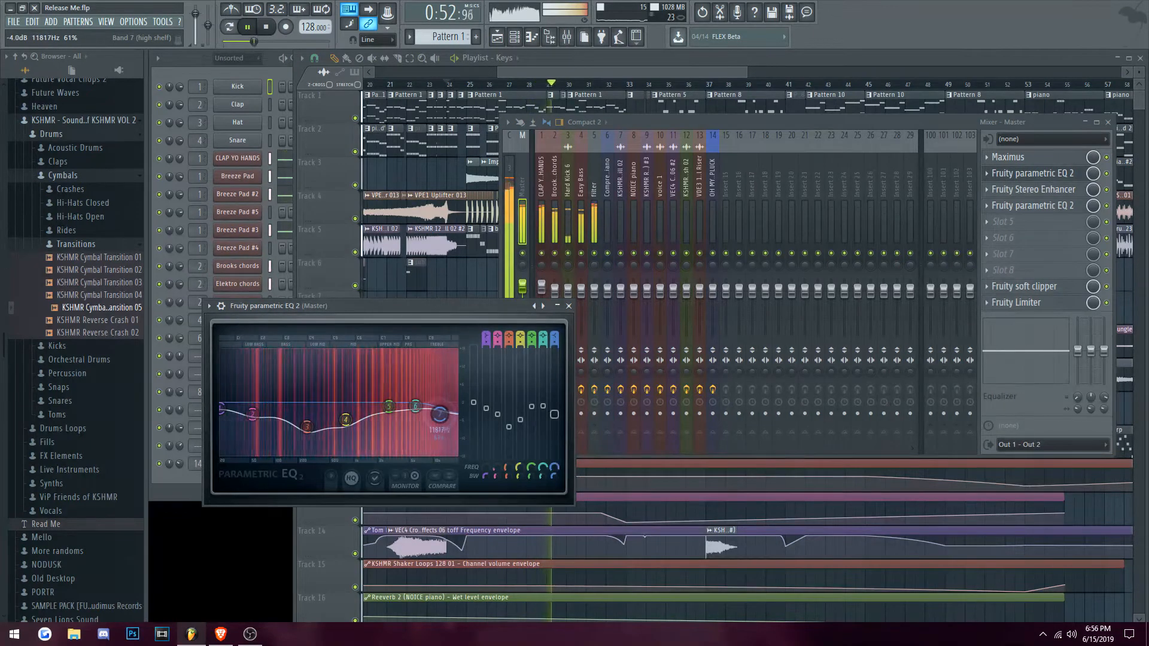
left_click(569, 306)
Step: Inspect the band 7 high shelf in the Fruity parametric EQ 2 on the CLAP YO HANDS mixer track
left_click(541, 194)
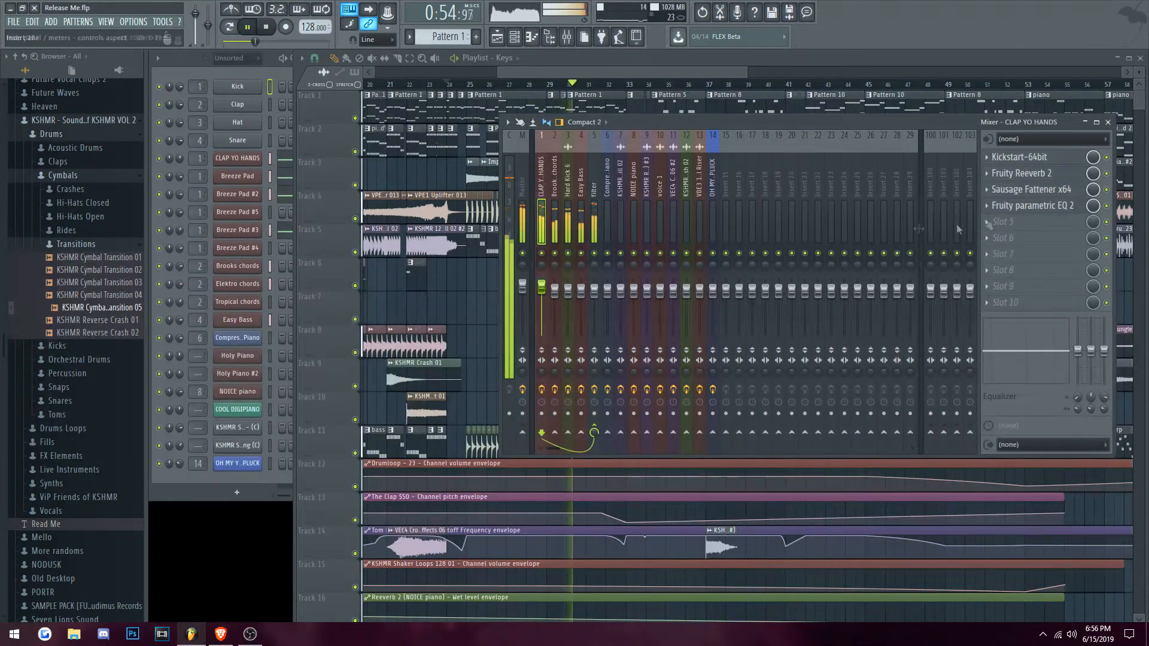
left_click(1041, 206)
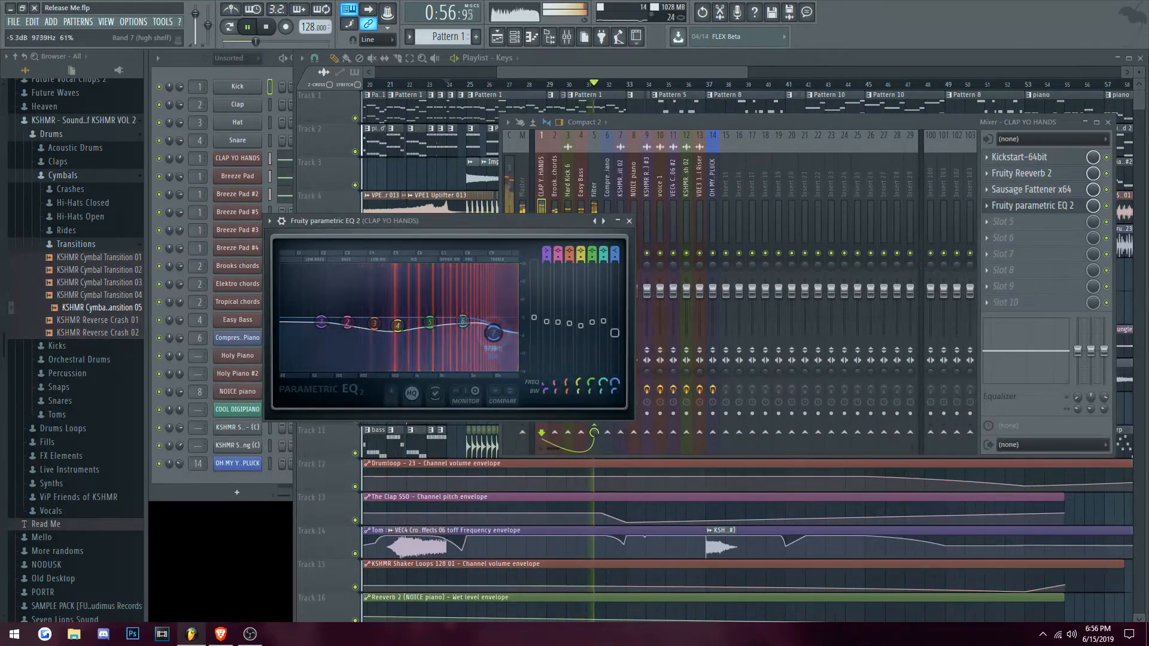
Step: Shift the band 7 high shelf up slightly and the band 6 peak to about 8563 Hz in the CLAP YO HANDS EQ, and stop playback
left_click_drag(493, 333, 499, 329)
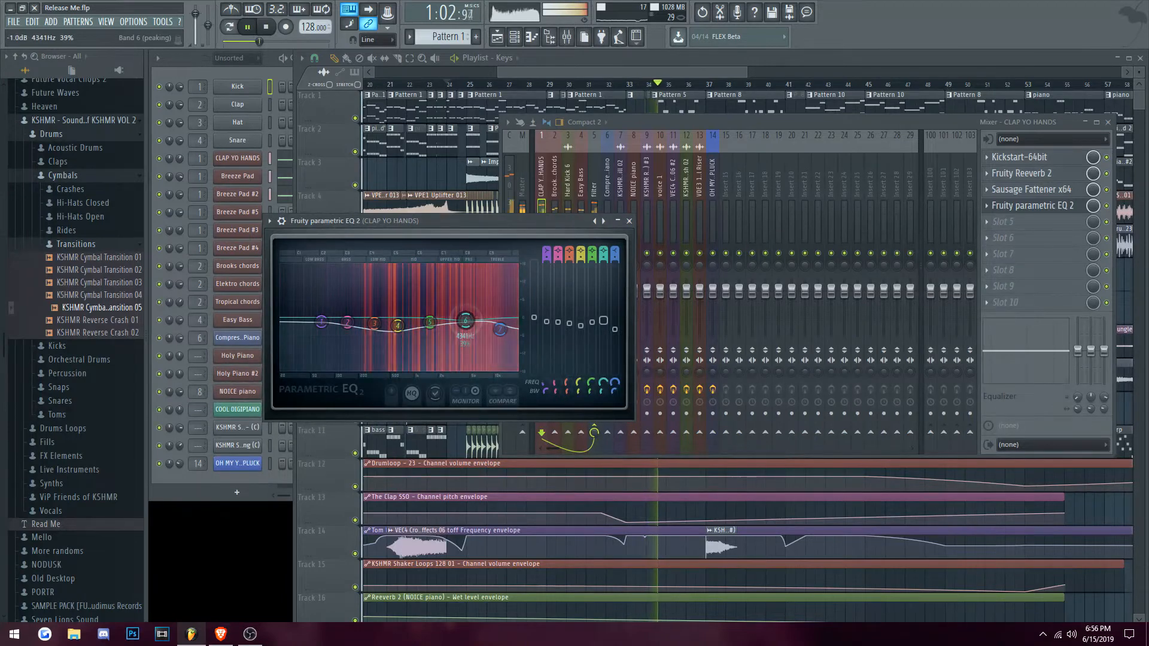
left_click_drag(467, 308, 485, 323)
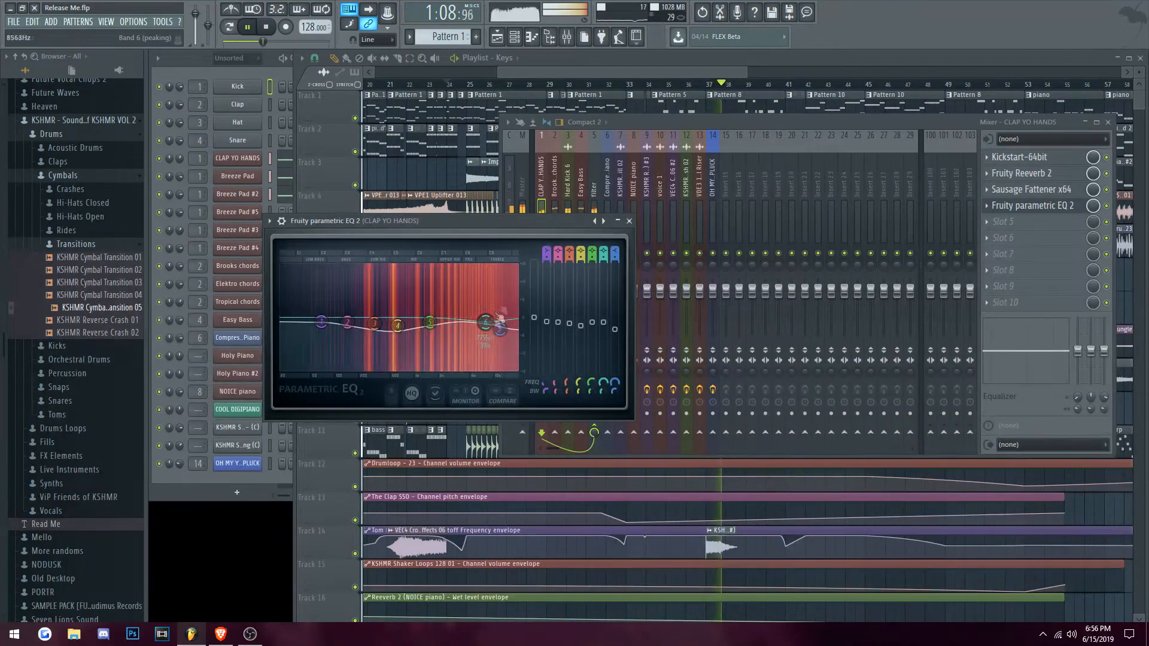
left_click(629, 221)
left_click(268, 27)
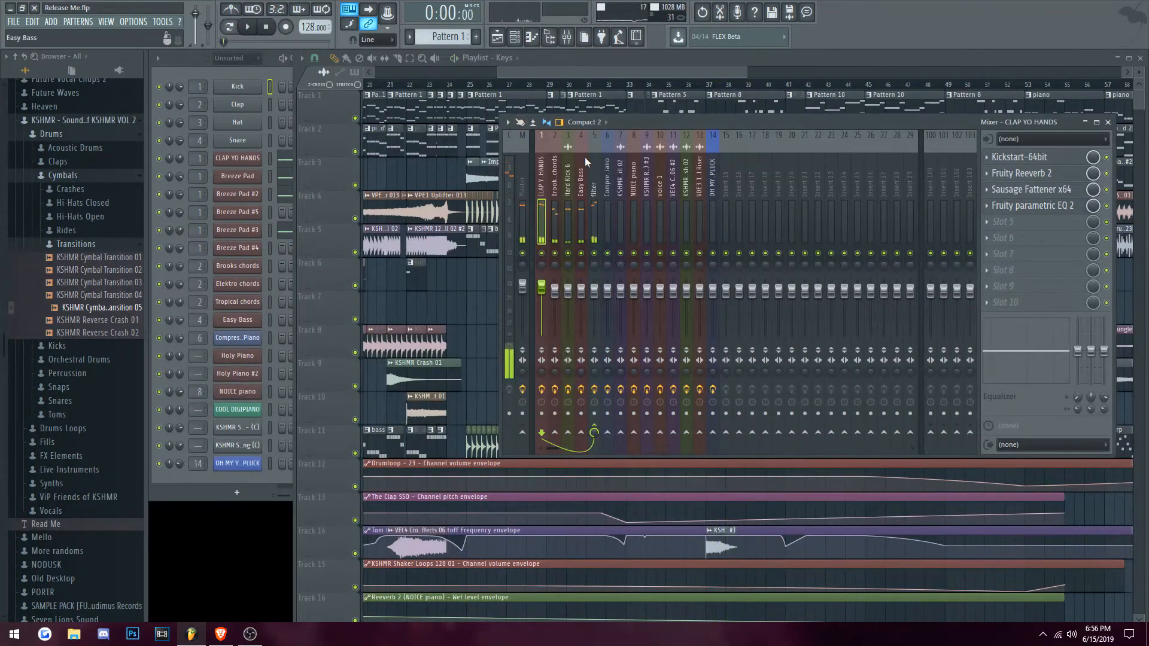
Step: Show the full Release Me arrangement in the playlist and reopen the recent project mainstage.flp
left_click_drag(615, 71, 600, 71)
scroll(542, 264, "down", 4)
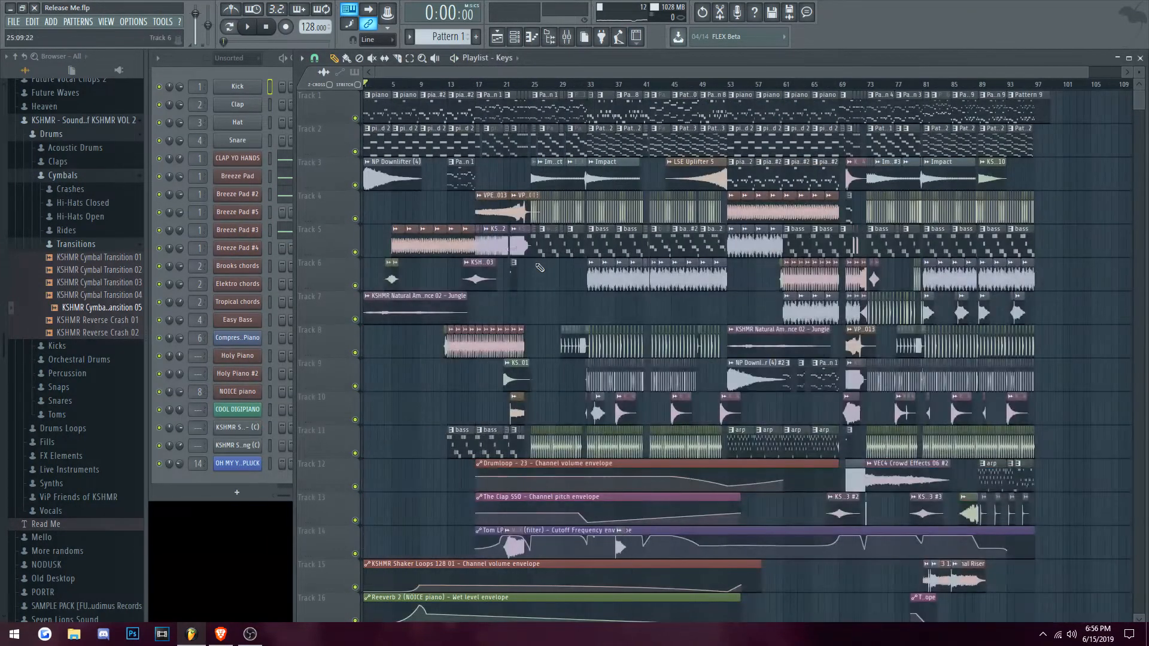
left_click(15, 23)
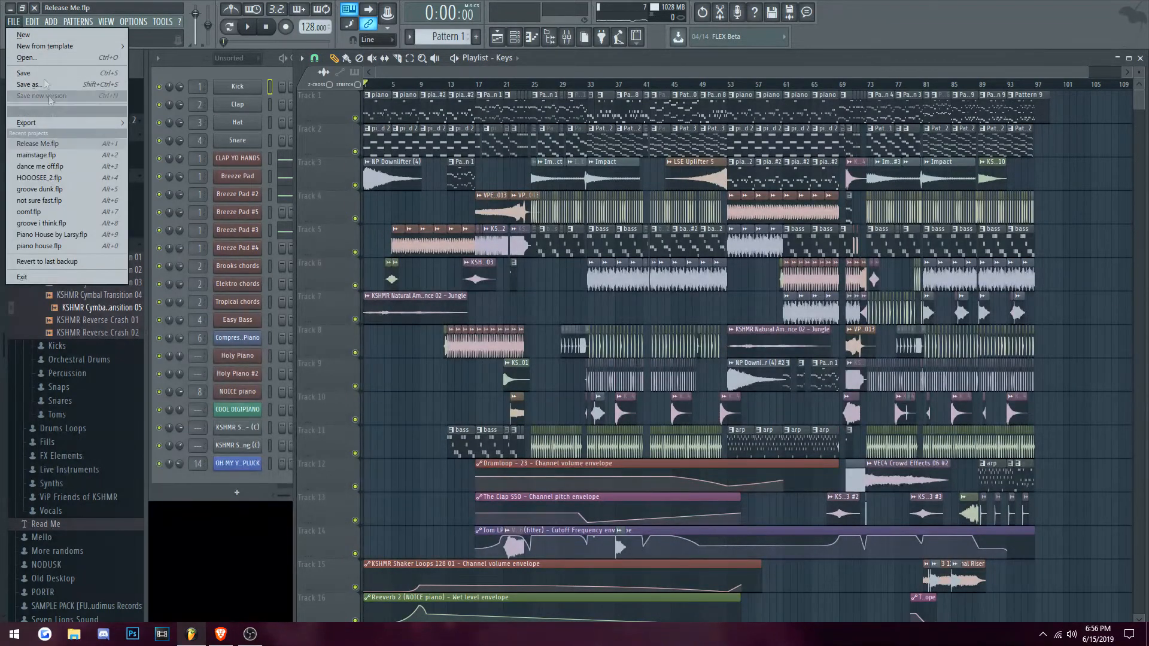
left_click(36, 154)
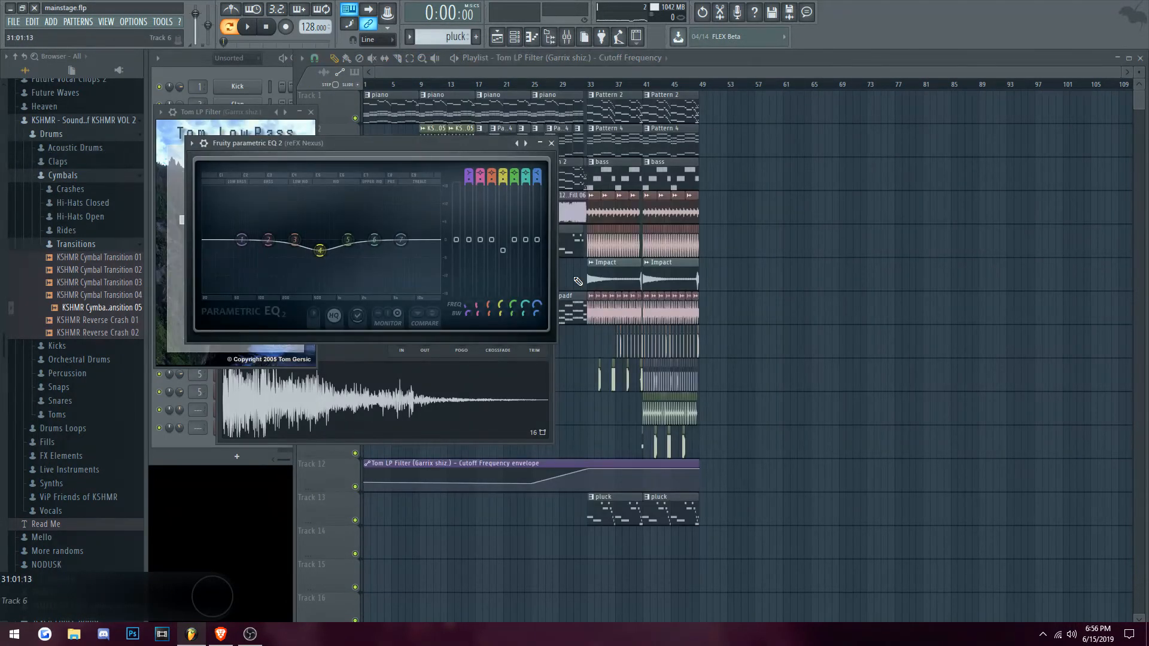
Step: Clear the floating plugin windows from view and look over the mainstage playlist arrangement alongside its channel rack
left_click(466, 86)
scroll(471, 85, "up", 3)
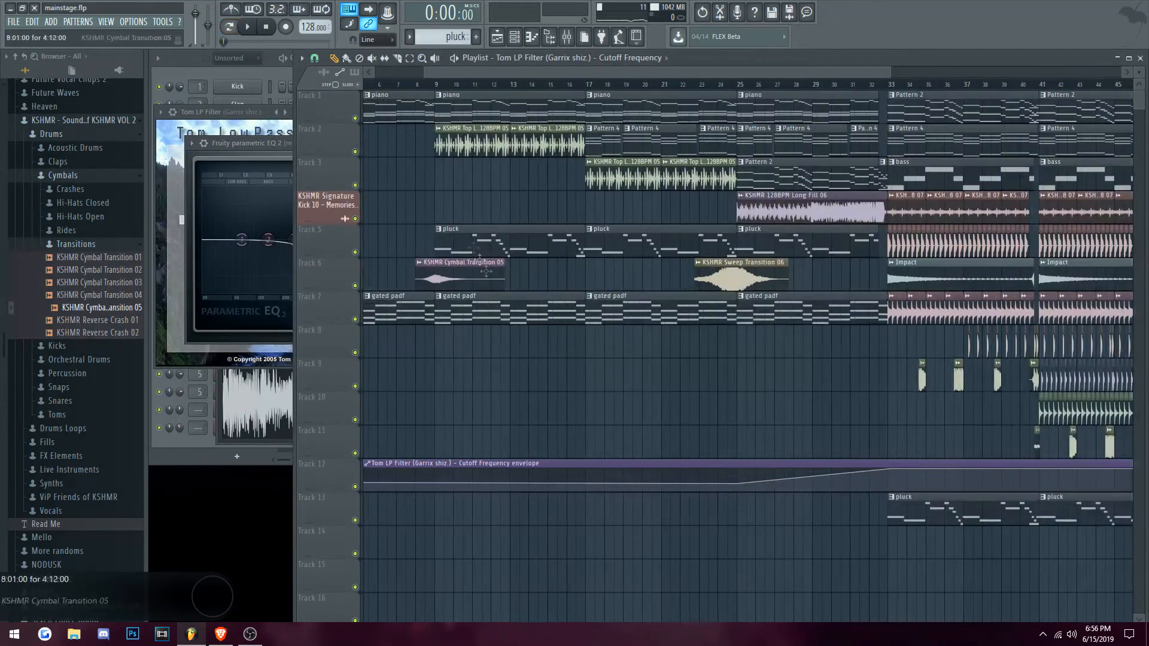
scroll(470, 86, "down", 1)
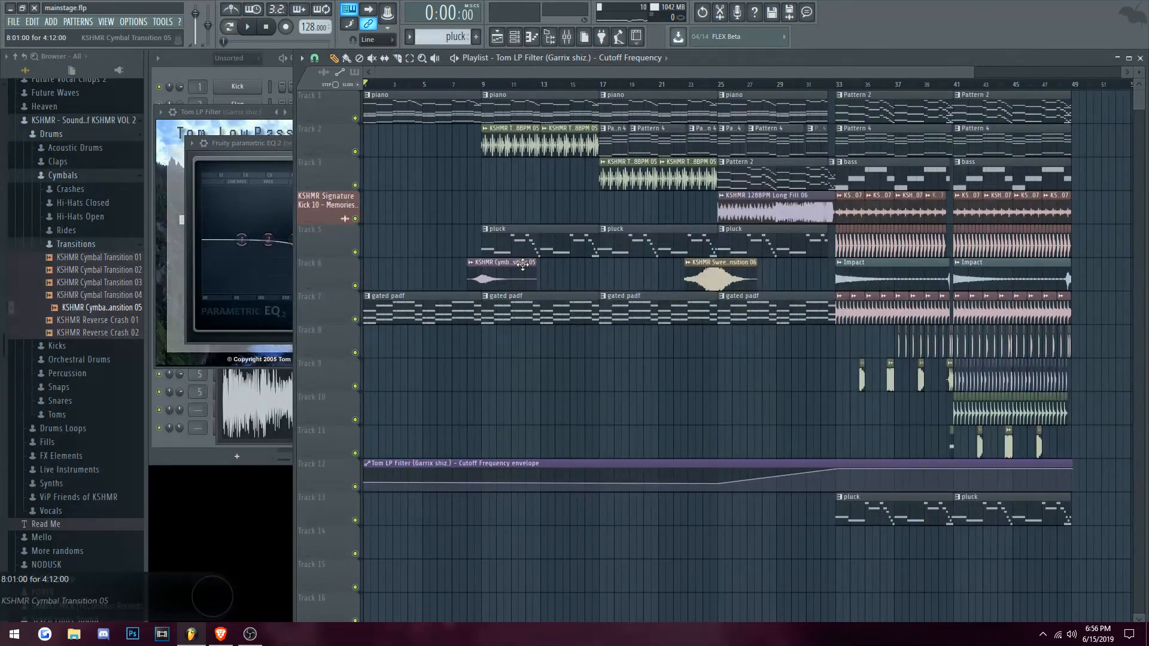
left_click(277, 76)
left_click(449, 73)
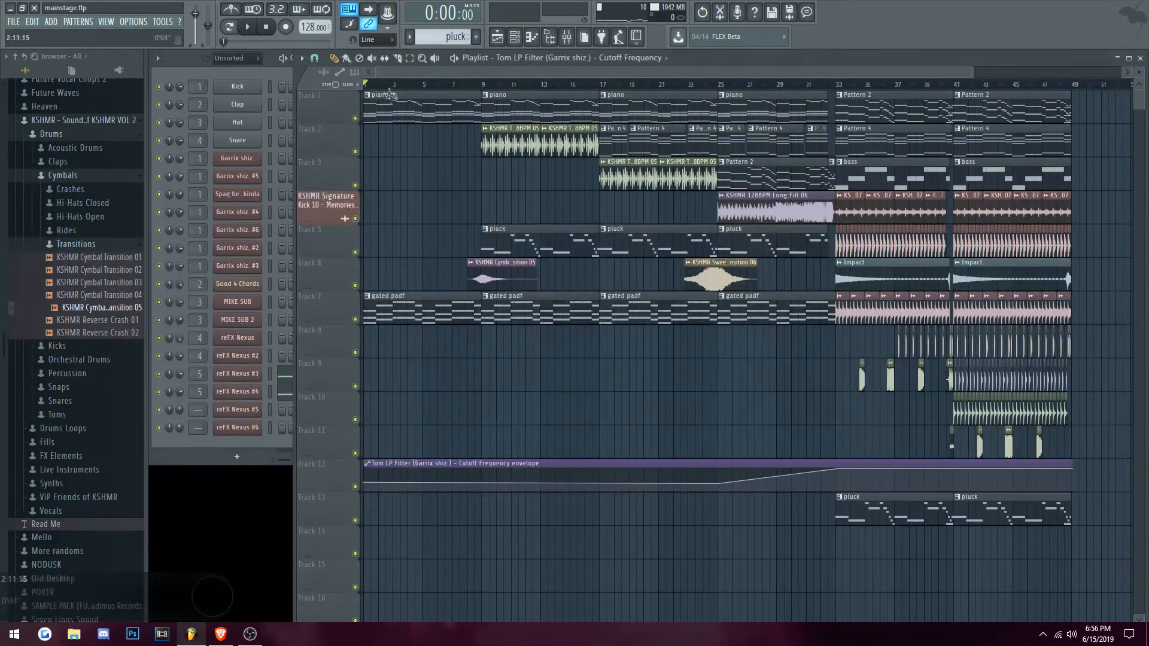